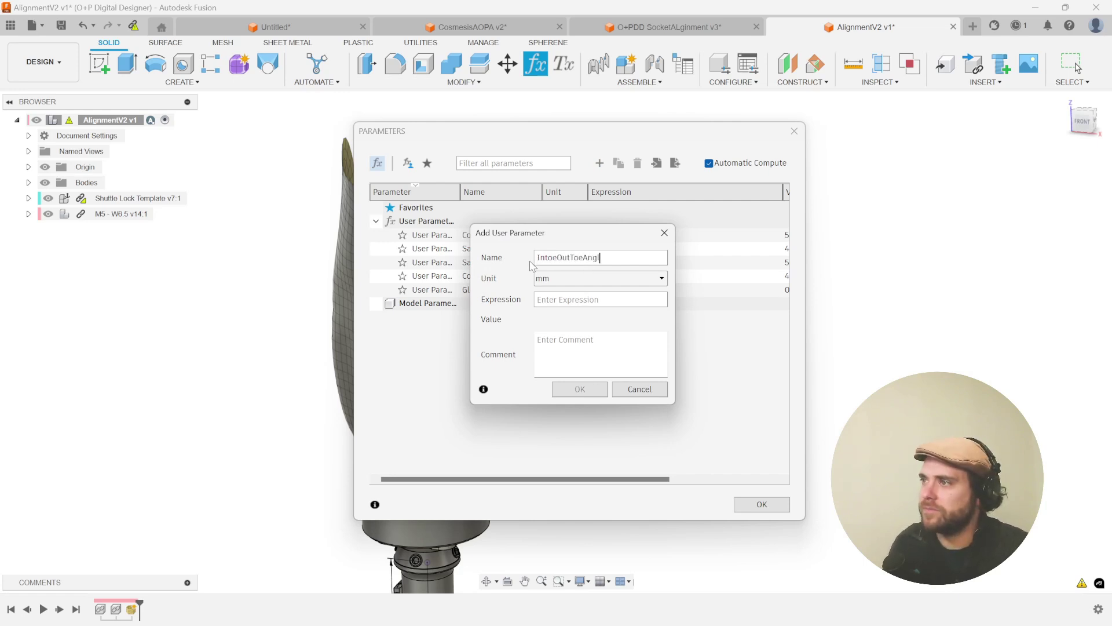
# - Add the user parameter IntoeOutToeAngle with degrees as its unit and 3 as its expression, and close the parameters
pyautogui.click(565, 279)
pyautogui.scroll(-5, 580, 348)
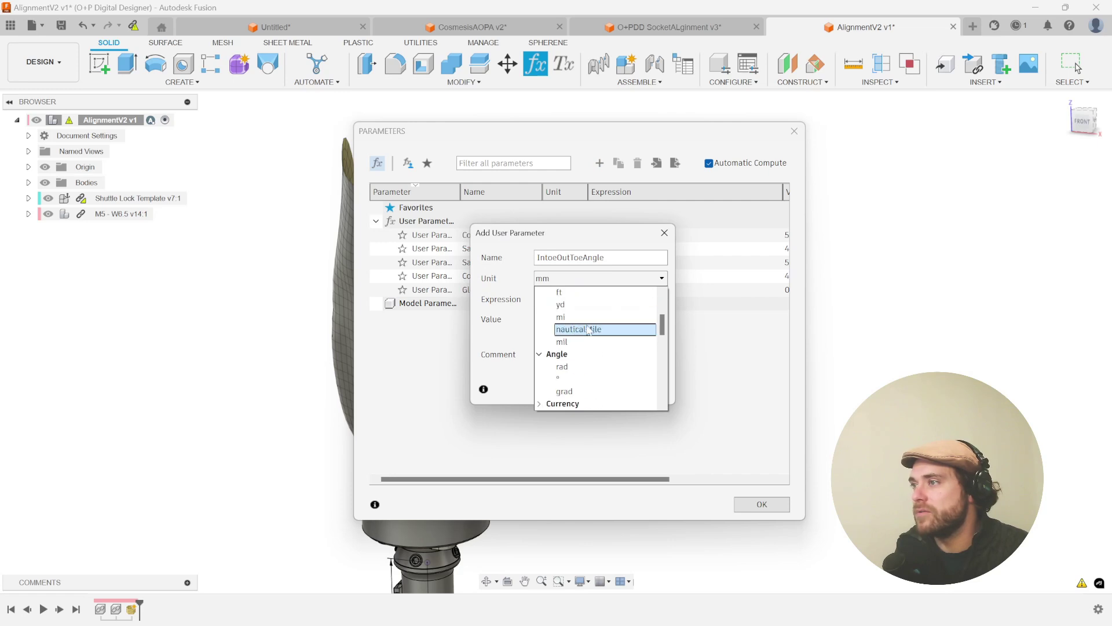
pyautogui.click(571, 379)
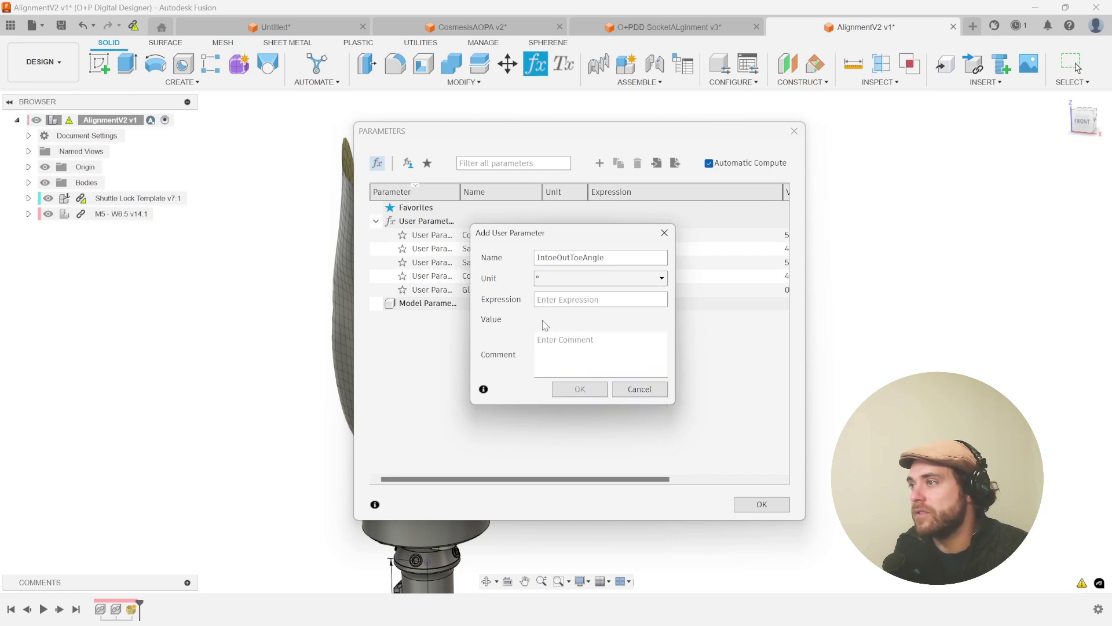
pyautogui.click(570, 299)
pyautogui.write('3')
pyautogui.click(579, 388)
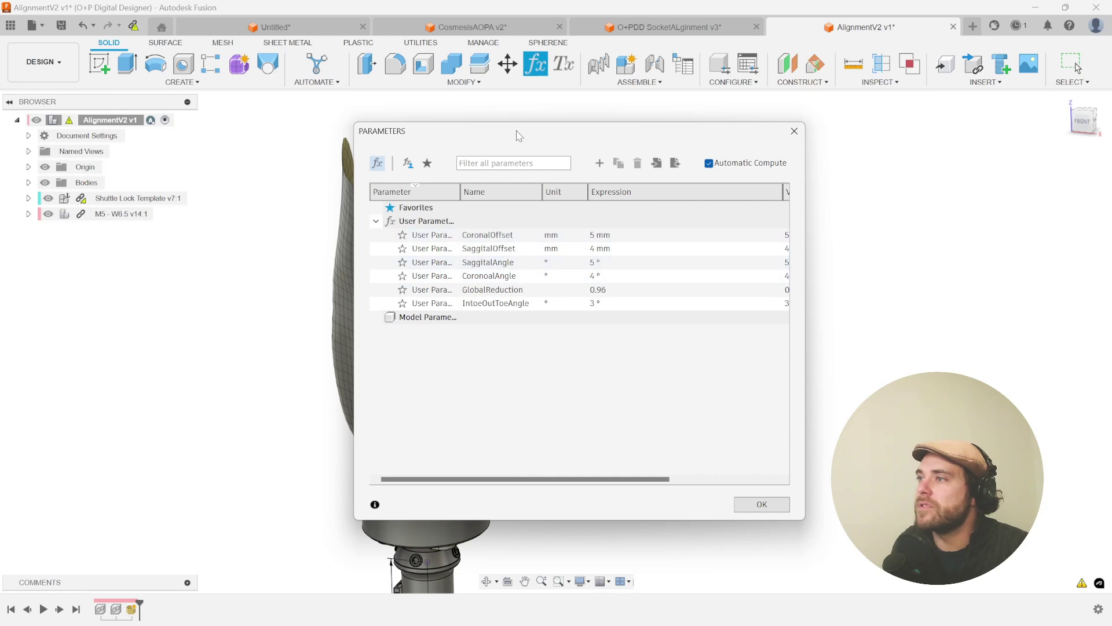
pyautogui.moveTo(523, 131); pyautogui.dragTo(455, 121)
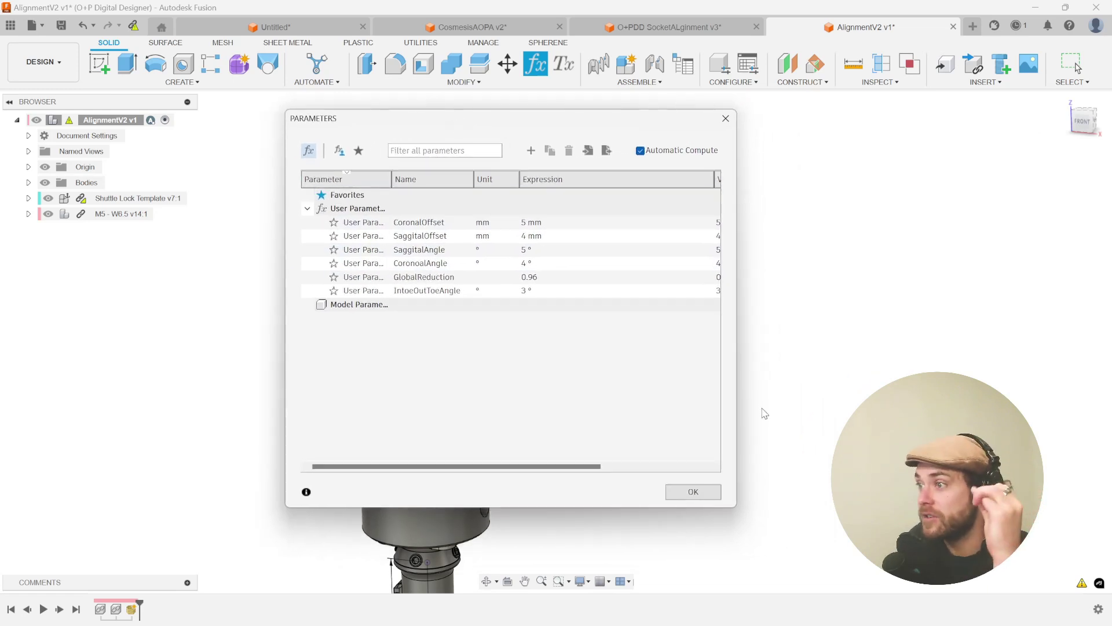
pyautogui.click(696, 500)
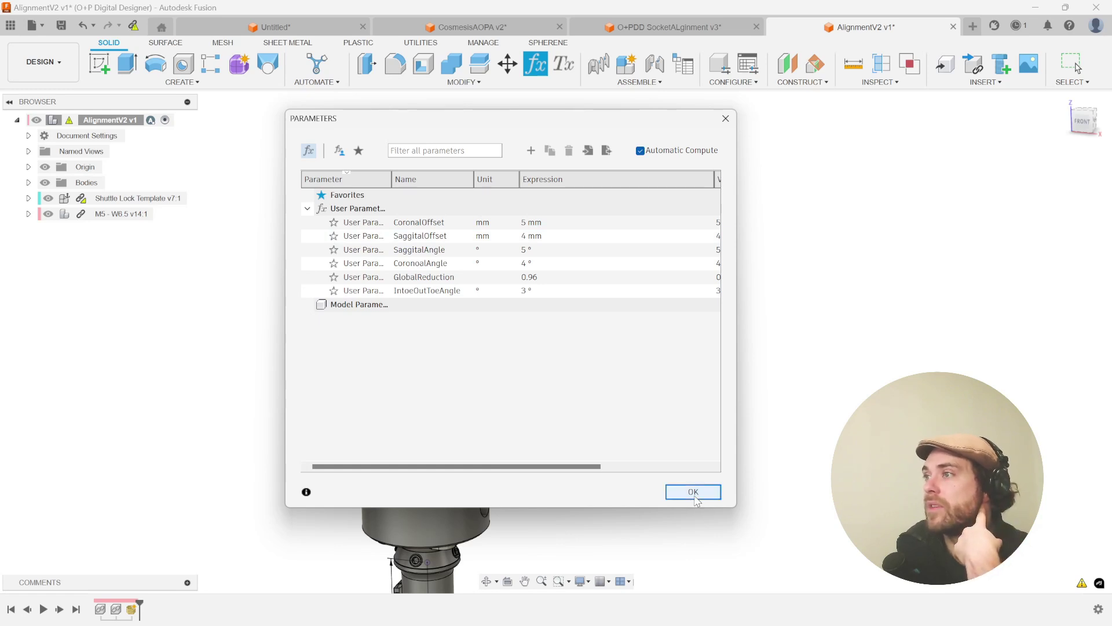
# - Create an internal standard component named SocketAligned under the top-level AlignmentV2 assembly and activate it
pyautogui.moveTo(623, 280); pyautogui.dragTo(659, 269, button='middle')
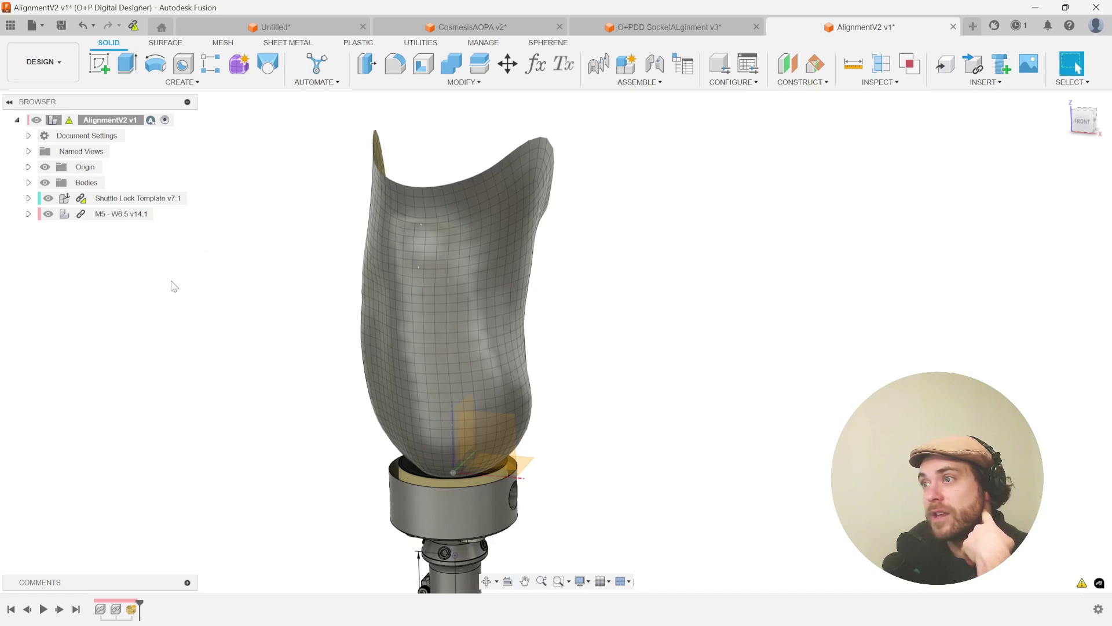
pyautogui.rightClick(94, 120)
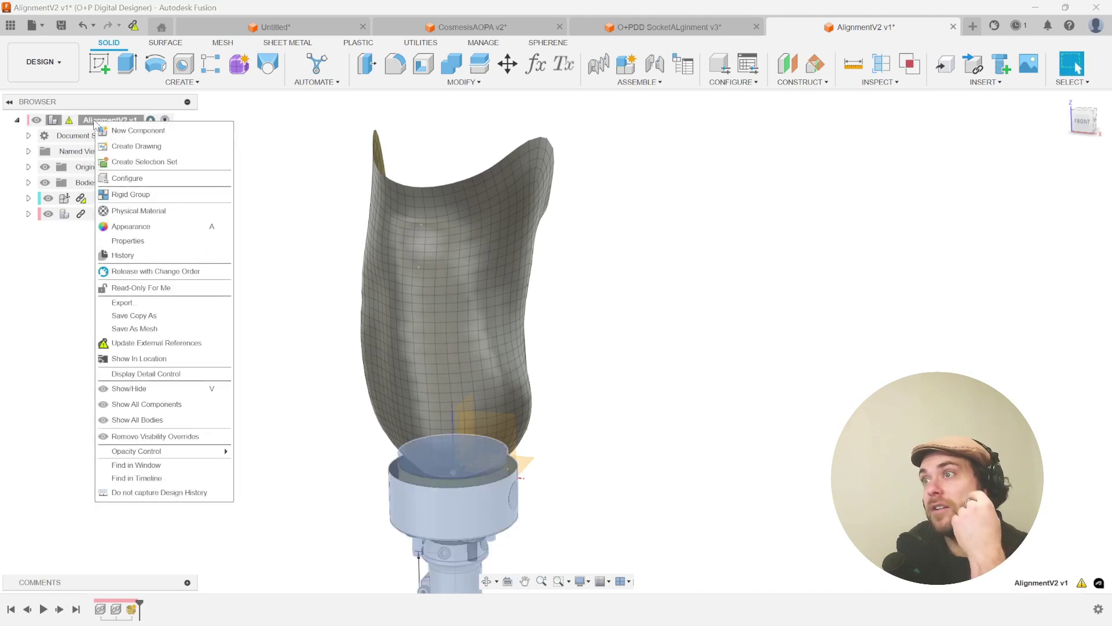
pyautogui.click(130, 131)
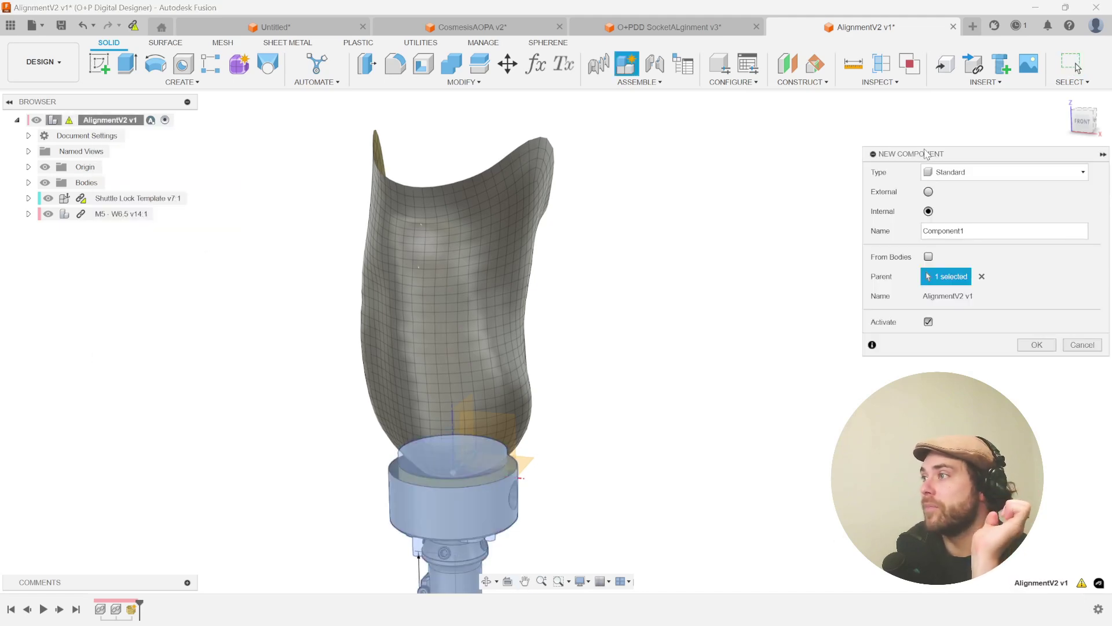
pyautogui.moveTo(976, 230); pyautogui.dragTo(887, 232)
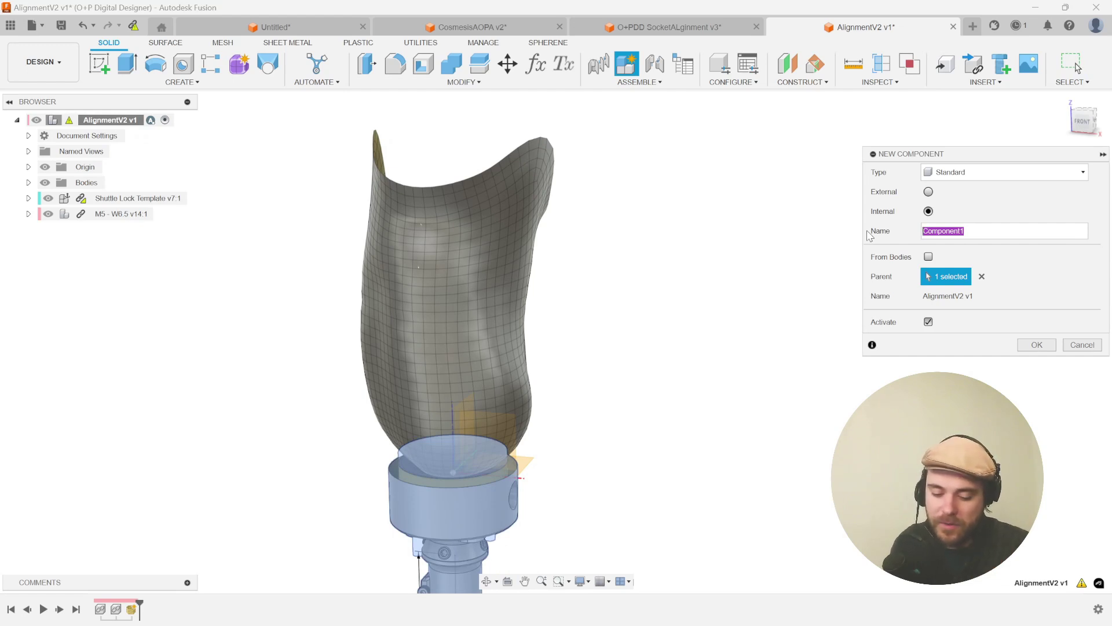
pyautogui.write('Co')
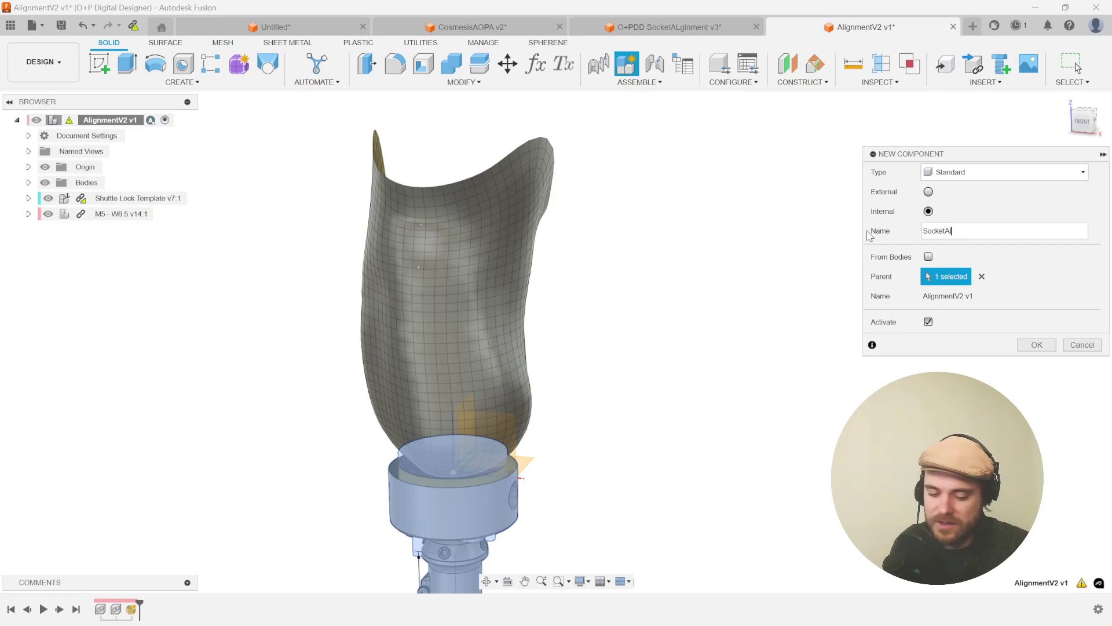
pyautogui.write('cketAligned')
pyautogui.press('Return')
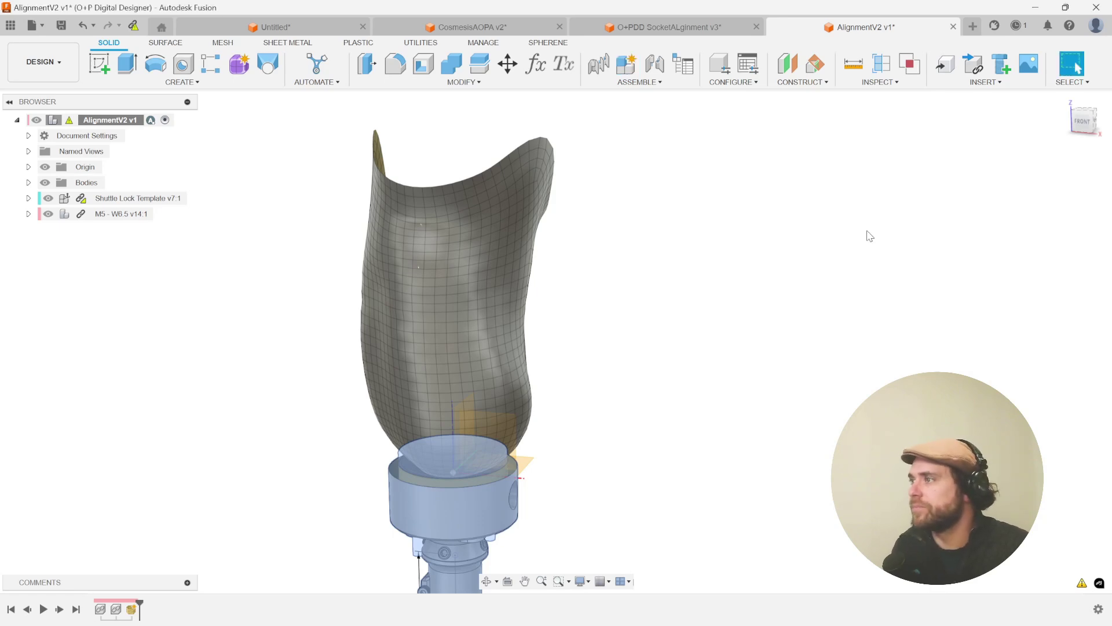
# - Show the SocketAligned origin and hide the top-level origin, bodies, Shuttle Lock Template and M5 - W6.5 components
pyautogui.moveTo(239, 374); pyautogui.dragTo(207, 305, button='middle')
pyautogui.click(29, 230)
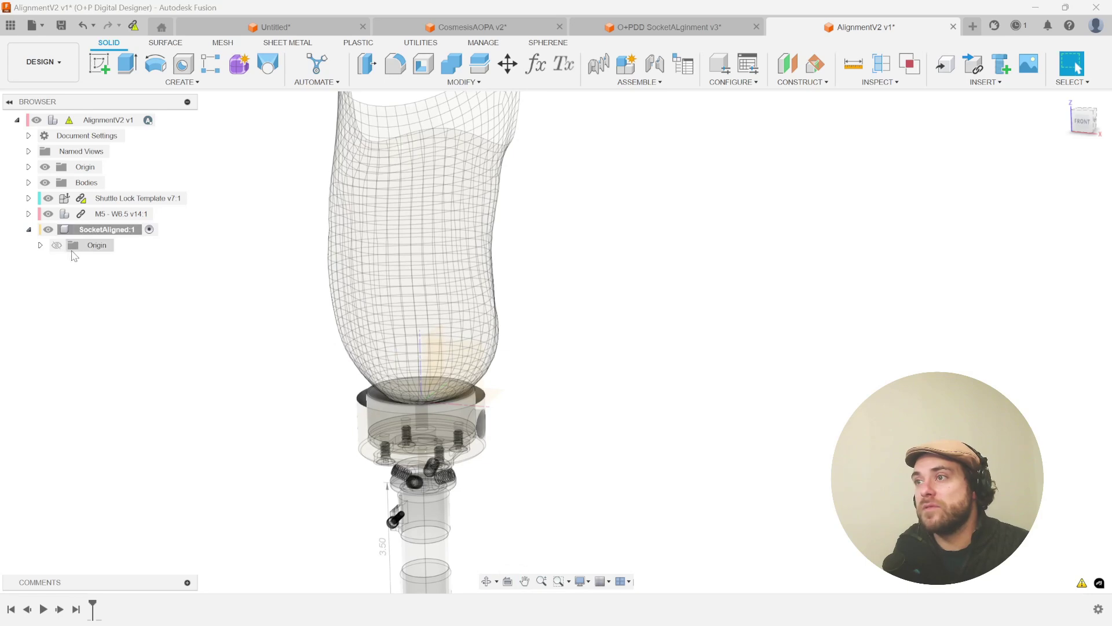
pyautogui.click(57, 245)
pyautogui.click(44, 168)
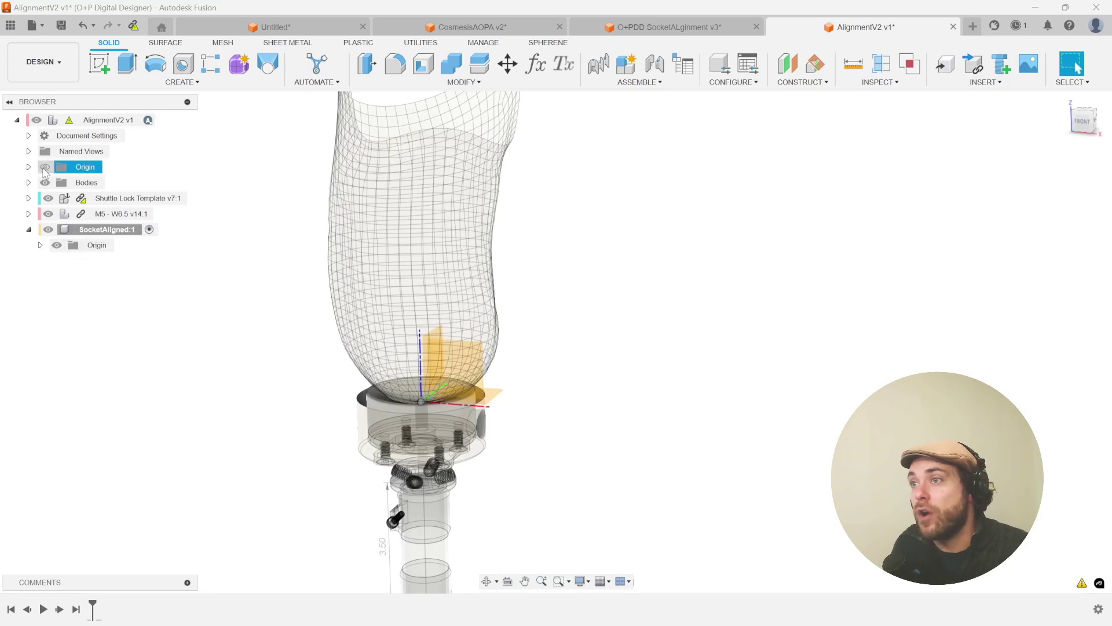
pyautogui.moveTo(242, 403); pyautogui.dragTo(199, 353, button='middle')
pyautogui.click(45, 183)
pyautogui.scroll(10, 226, 362)
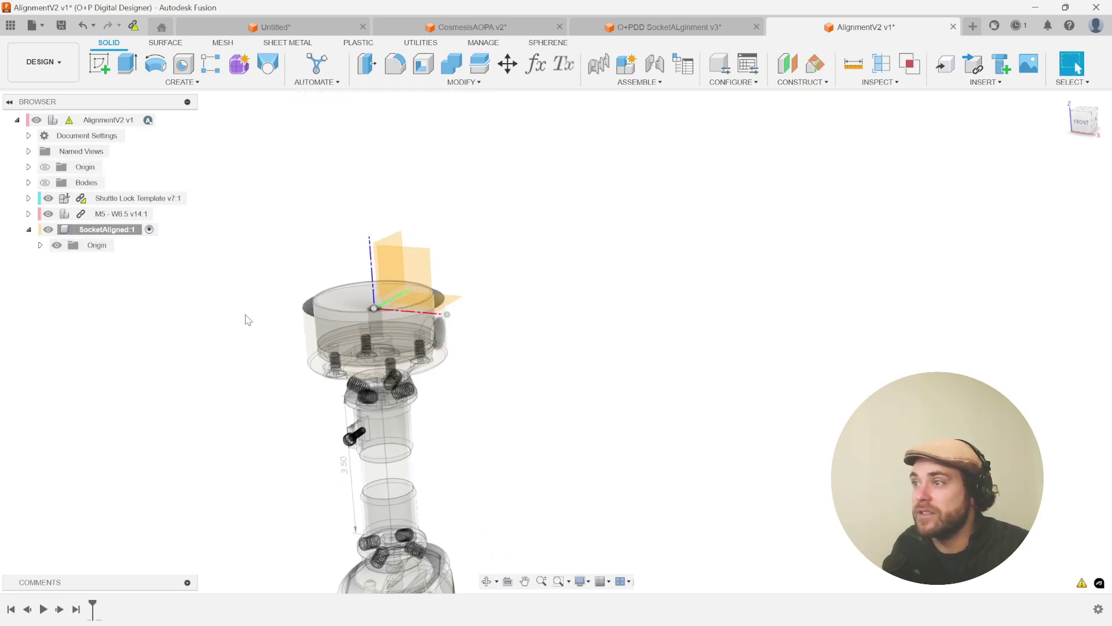
pyautogui.click(48, 199)
pyautogui.click(48, 214)
# - Start a sketch on the horizontal XY origin plane of the SocketAligned component
pyautogui.keyDown('shift'); pyautogui.moveTo(303, 301); pyautogui.dragTo(497, 307, button='middle'); pyautogui.keyUp('shift')
pyautogui.press('s')
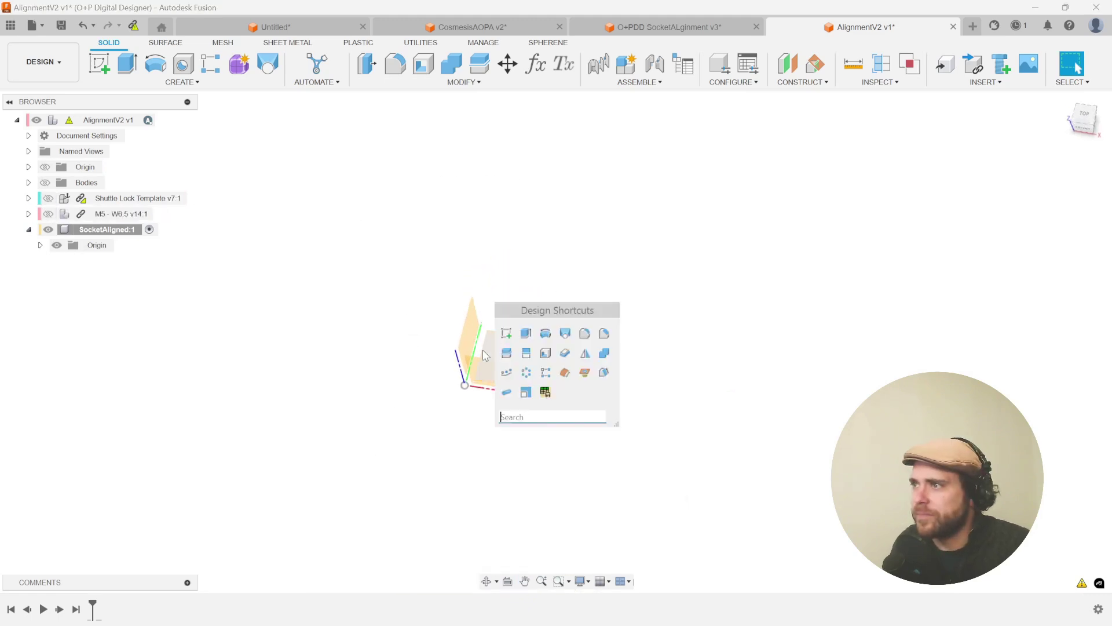
pyautogui.click(505, 331)
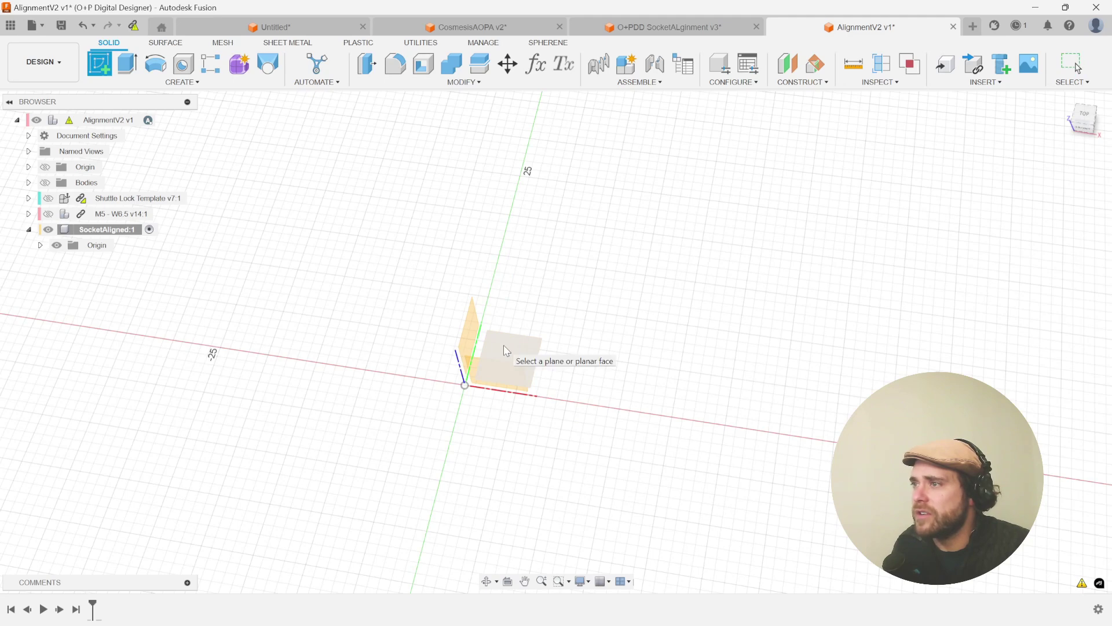
pyautogui.click(503, 345)
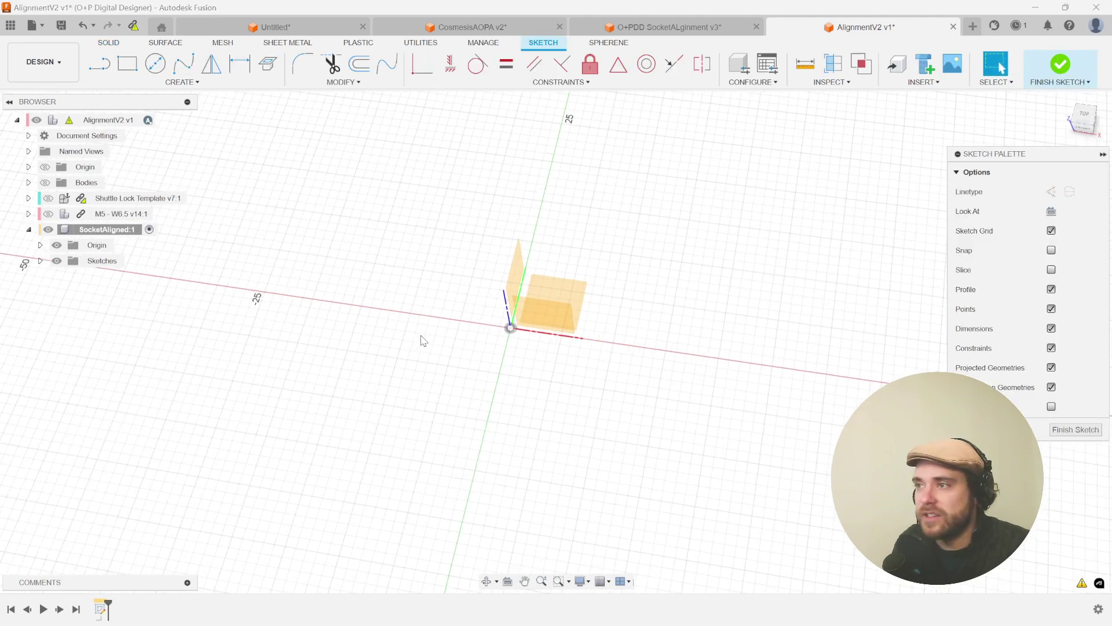
pyautogui.press('s')
pyautogui.press('Escape')
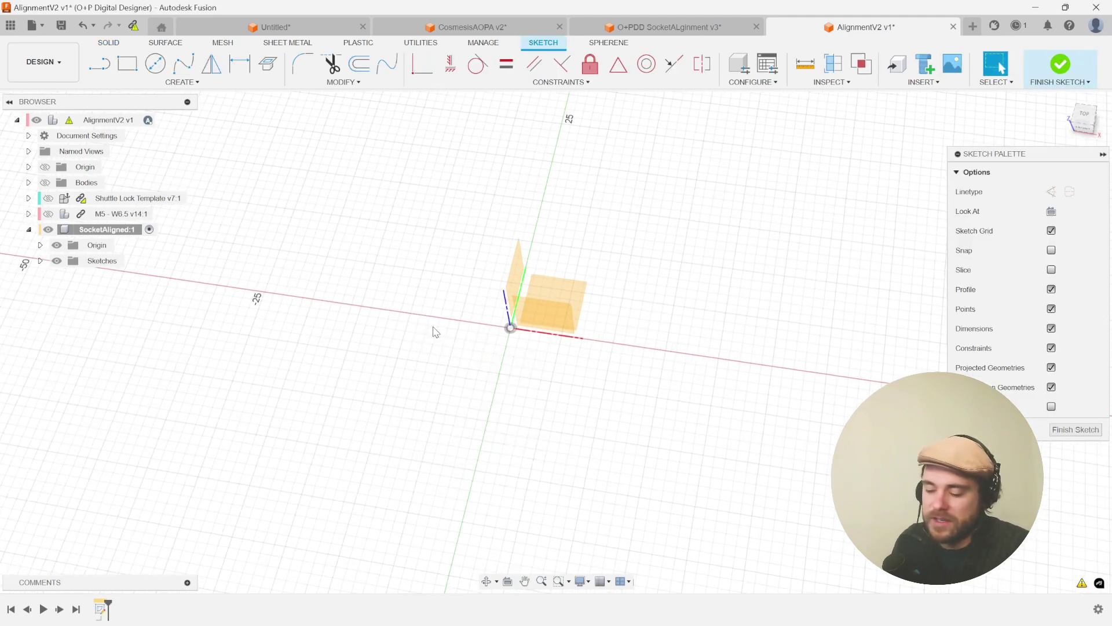
# - Sketch a line about 11 mm long crossing the negative X axis and constrain it vertical, parallel to the Y axis
pyautogui.press('l')
pyautogui.click(456, 274)
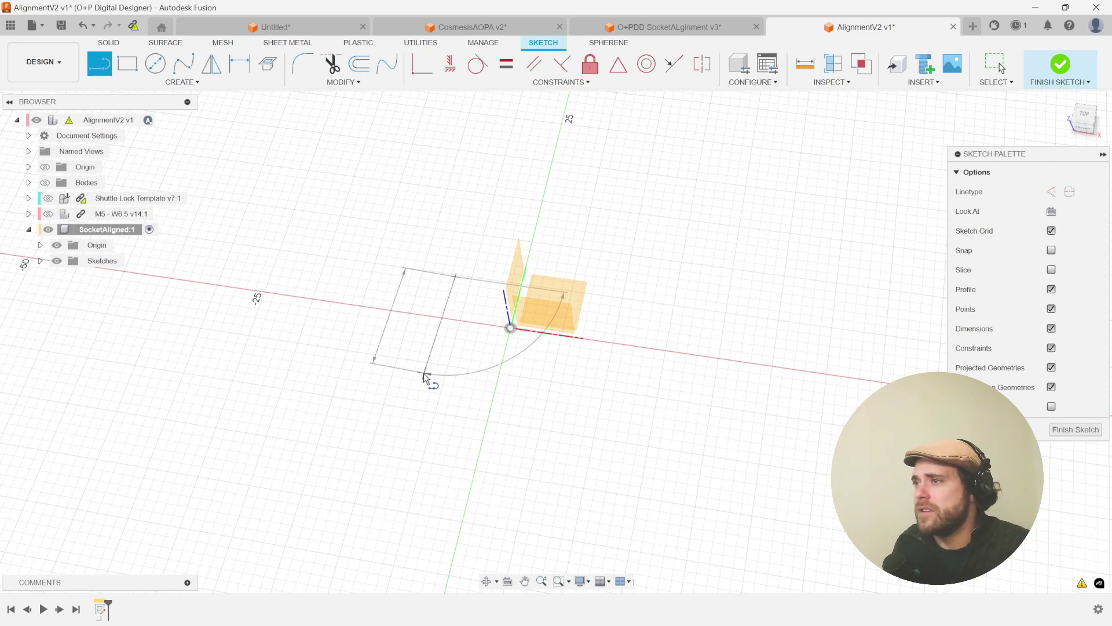
pyautogui.click(425, 372)
pyautogui.press('Escape')
pyautogui.rightClick(429, 357)
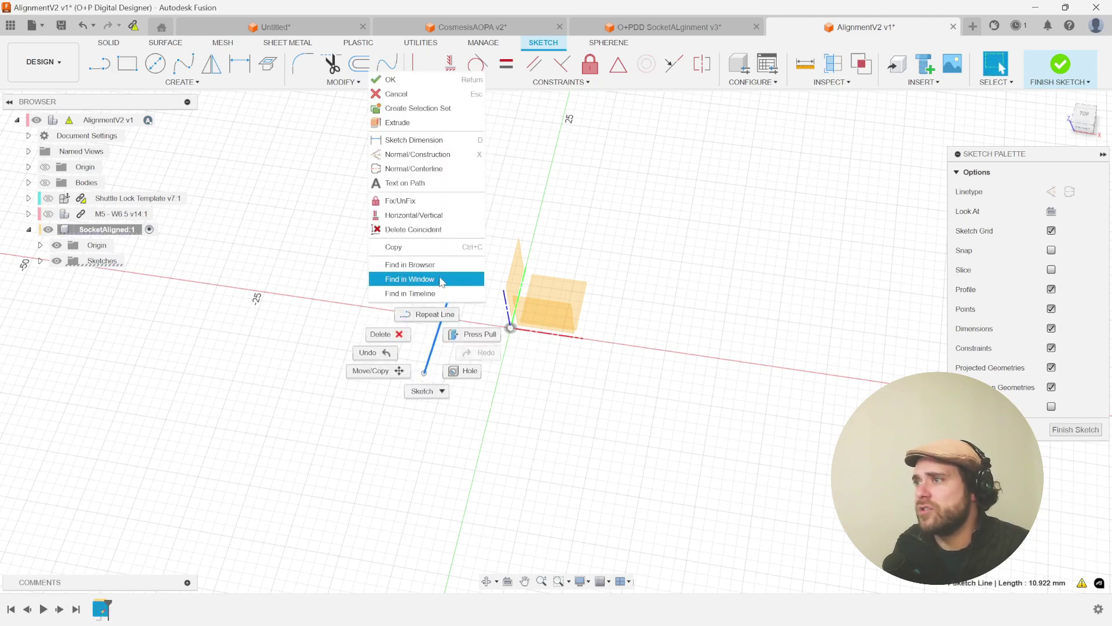
pyautogui.click(415, 215)
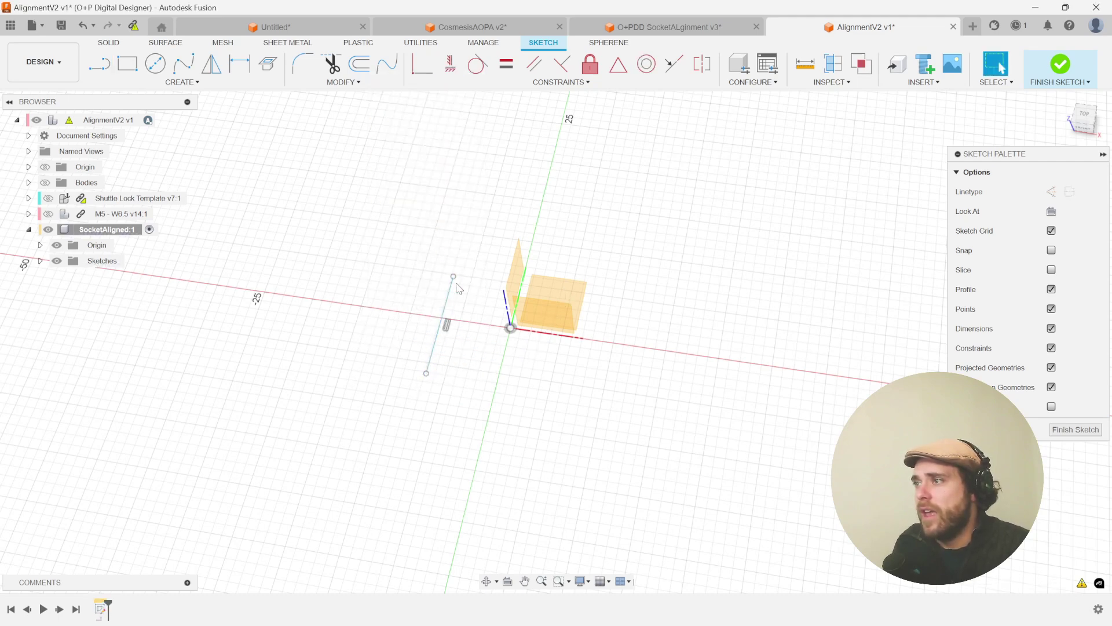
# - Move the line's upper endpoint to about X -8.2 mm, Y 3.9 mm
pyautogui.moveTo(453, 276)
pyautogui.mouseDown()
pyautogui.moveTo(435, 302)
pyautogui.moveTo(422, 285)
pyautogui.mouseUp()
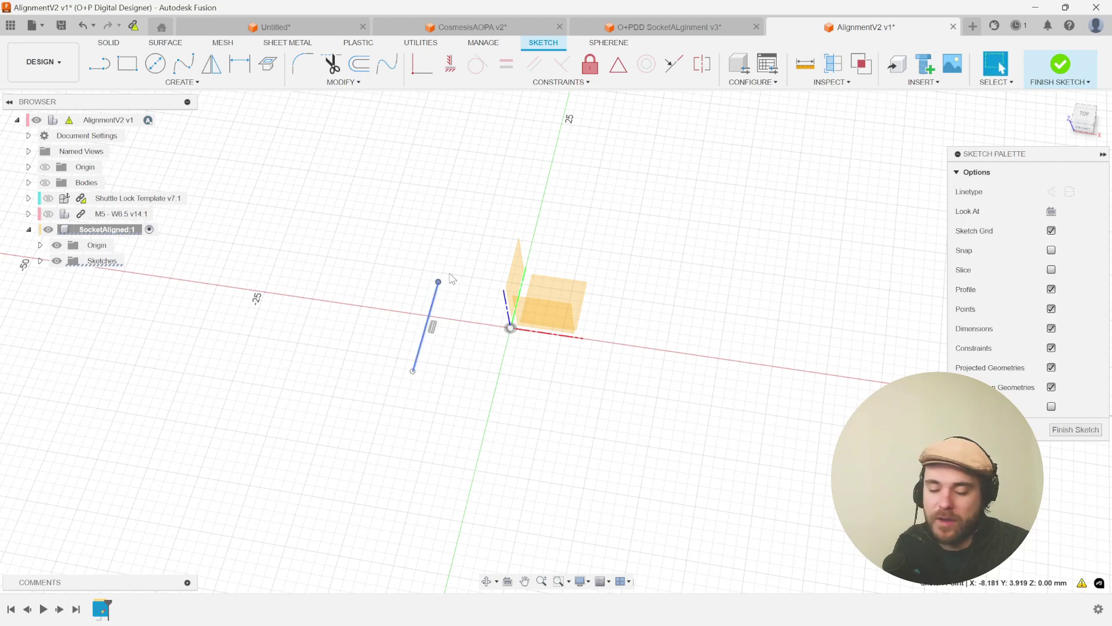
pyautogui.click(484, 223)
pyautogui.moveTo(335, 158); pyautogui.dragTo(398, 140, button='middle')
pyautogui.scroll(3, 559, 216)
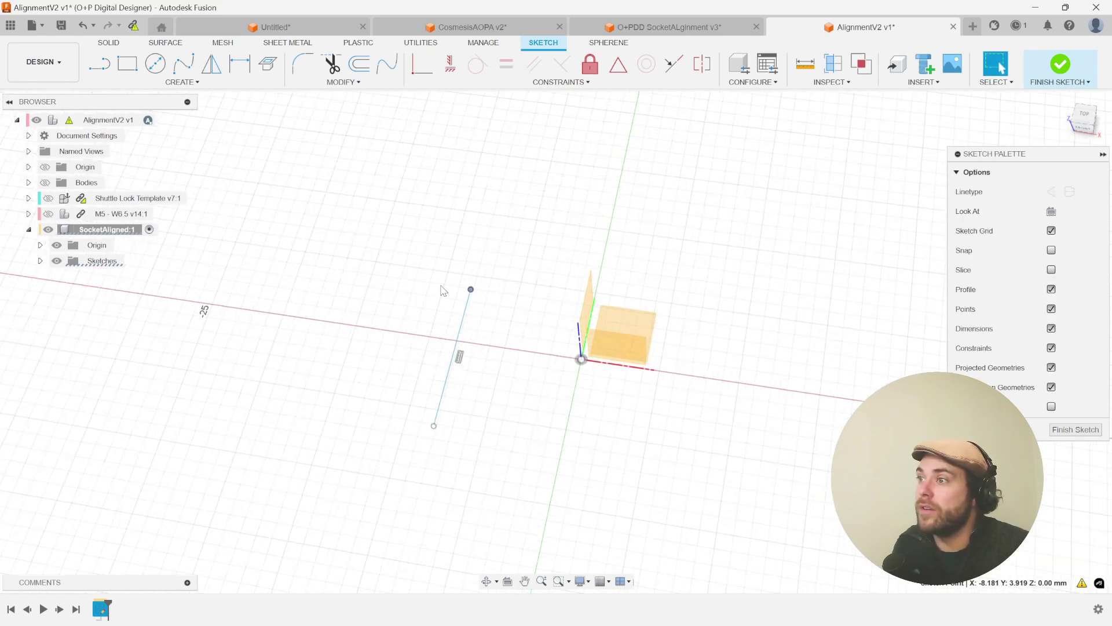
pyautogui.moveTo(525, 265)
pyautogui.mouseDown(button='middle')
pyautogui.moveTo(459, 261)
pyautogui.moveTo(479, 221)
pyautogui.moveTo(485, 237)
pyautogui.mouseUp(button='middle')
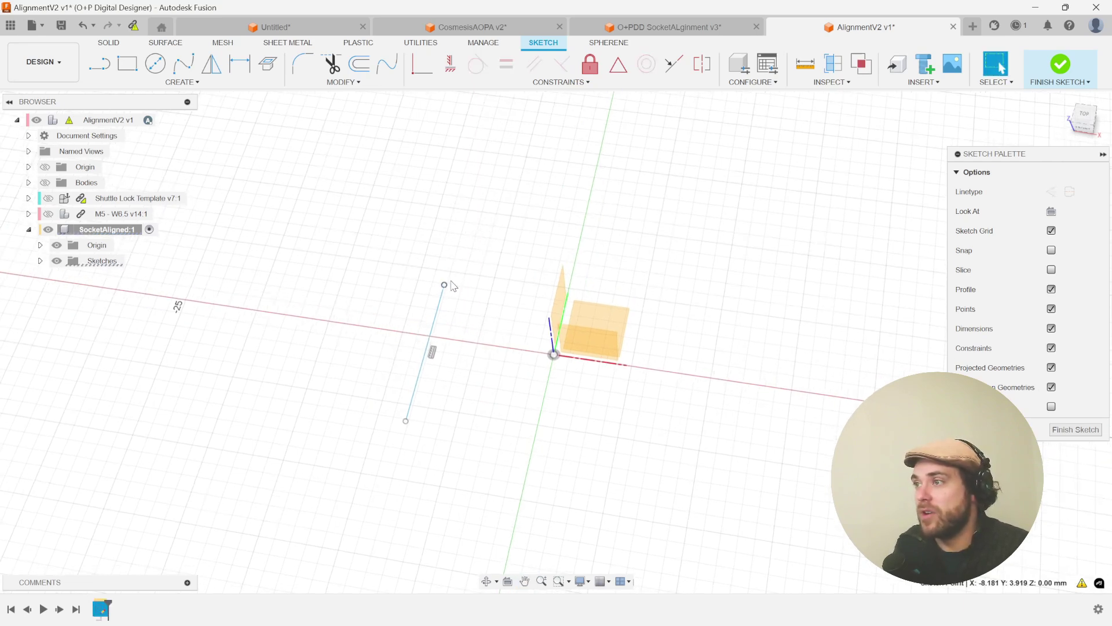
# - Dimension the X distance from the origin to the line's upper endpoint as CoronalOffset, placing the dimension well below the line
pyautogui.press('d')
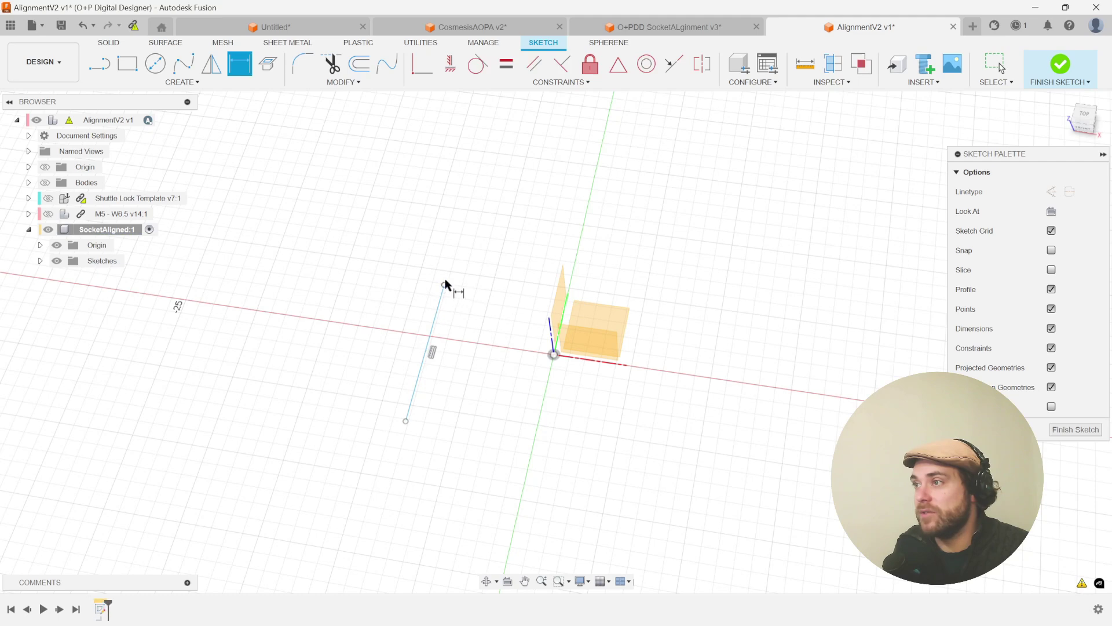
pyautogui.click(445, 285)
pyautogui.click(553, 354)
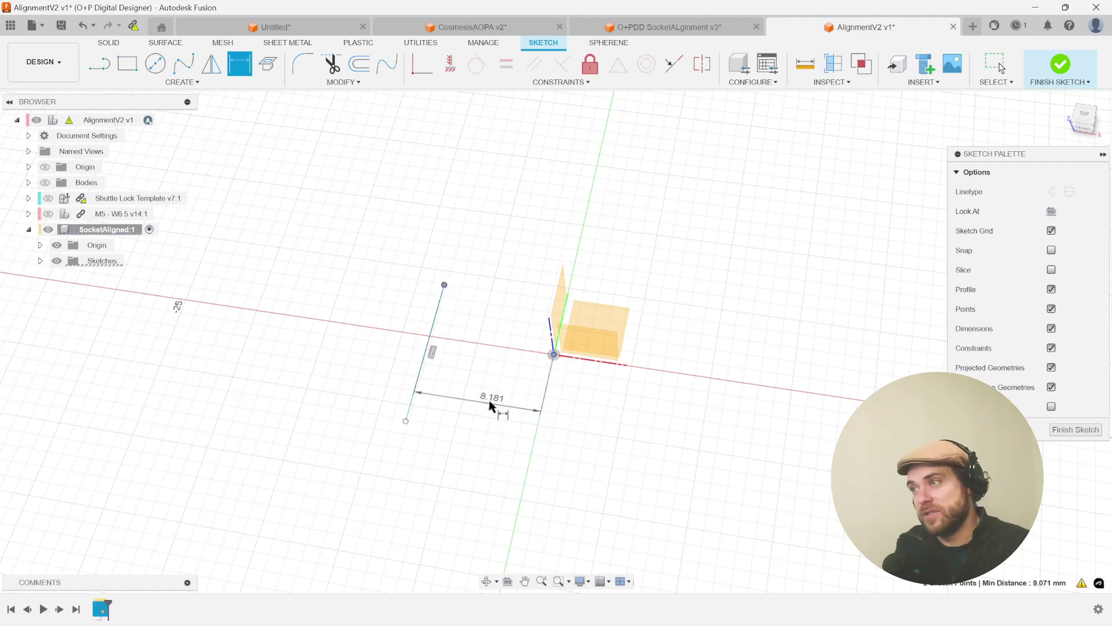
pyautogui.click(489, 397)
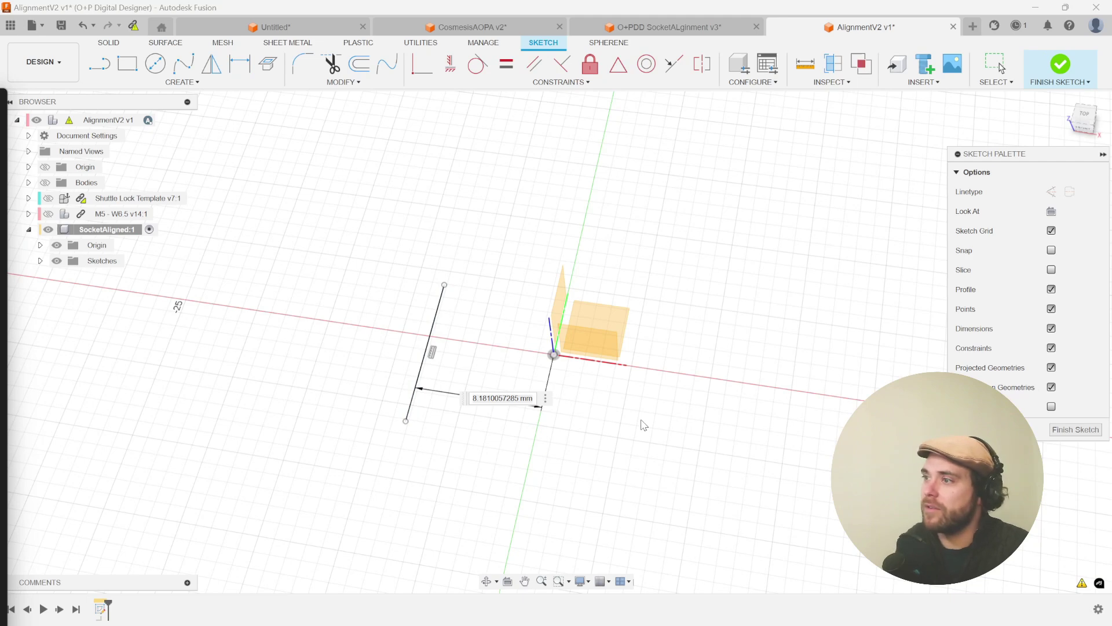
pyautogui.click(490, 400)
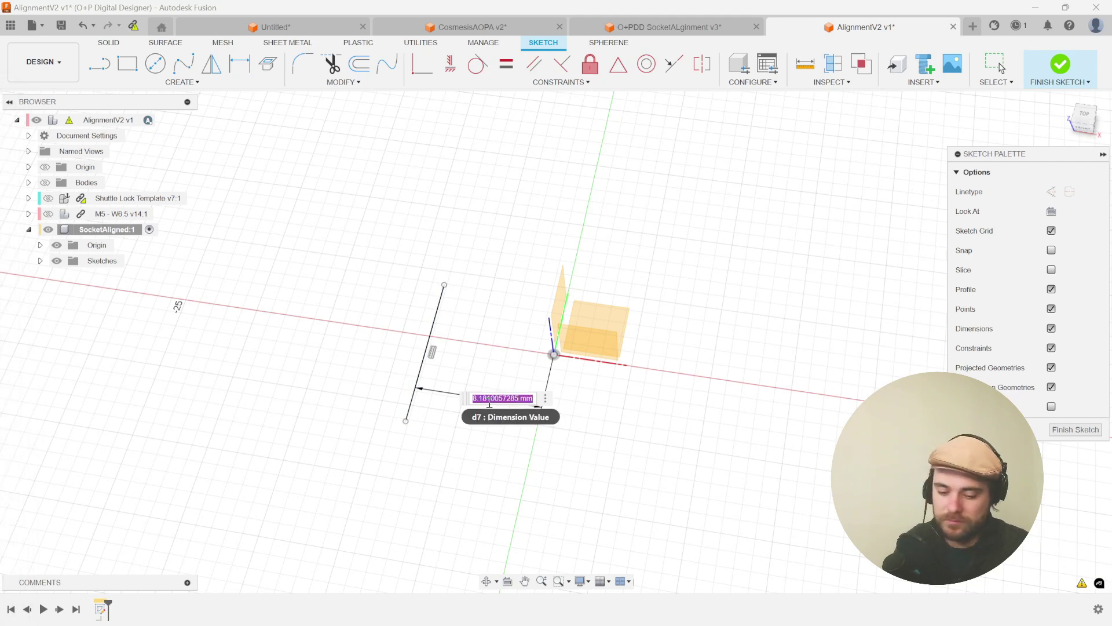
pyautogui.write('Coronal')
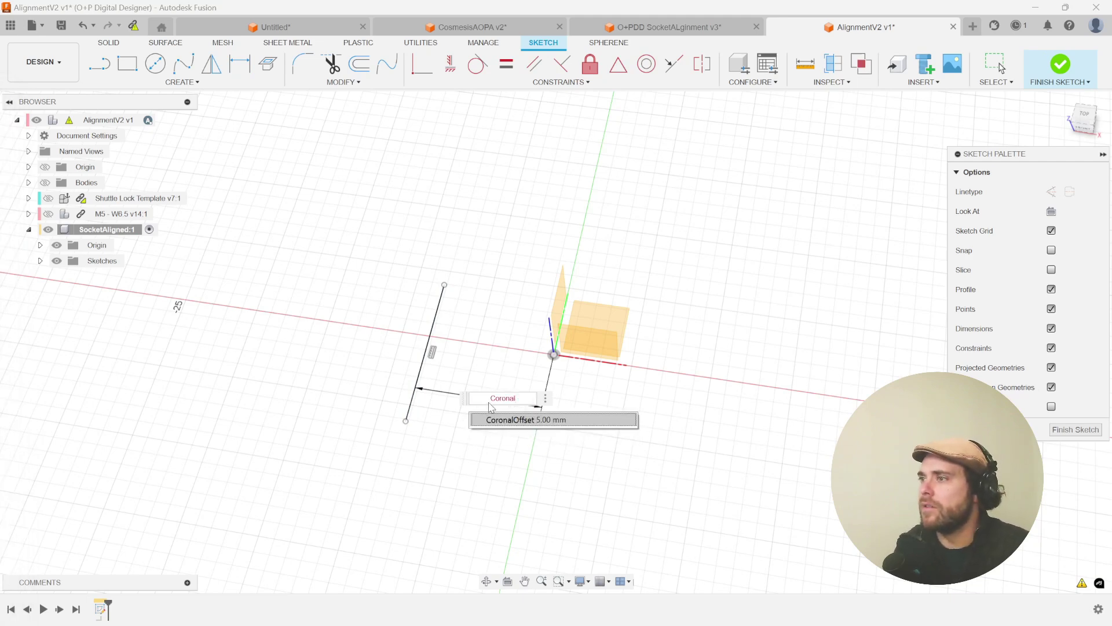
pyautogui.press('Return')
pyautogui.press('Return')
pyautogui.moveTo(493, 290); pyautogui.dragTo(382, 297, button='middle')
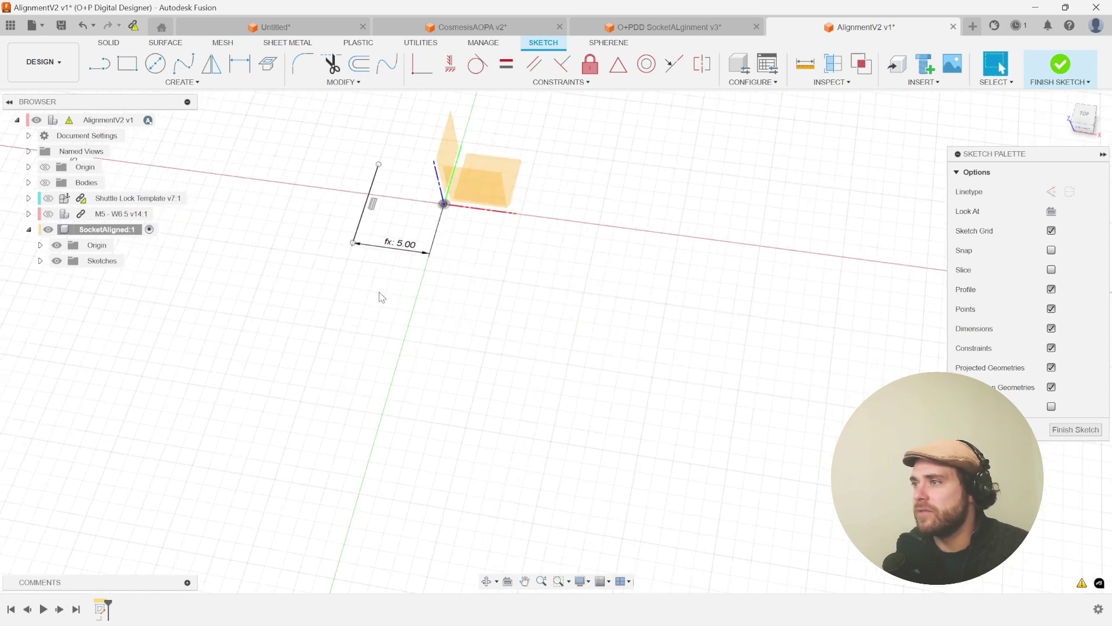
pyautogui.moveTo(402, 250); pyautogui.dragTo(405, 314)
# - Dimension the Y distance from the origin to the line's upper endpoint as SaggitalOffset
pyautogui.scroll(2, 402, 273)
pyautogui.moveTo(327, 167)
pyautogui.mouseDown(button='middle')
pyautogui.moveTo(402, 273)
pyautogui.moveTo(281, 266)
pyautogui.mouseUp(button='middle')
pyautogui.scroll(2, 348, 268)
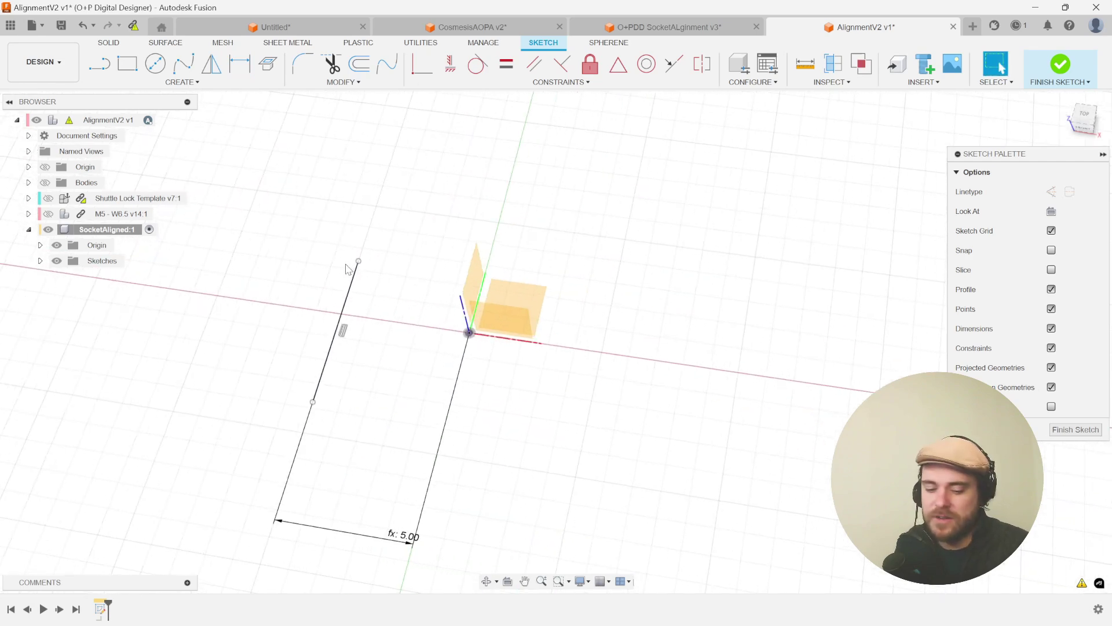
pyautogui.press('d')
pyautogui.click(469, 332)
pyautogui.click(359, 262)
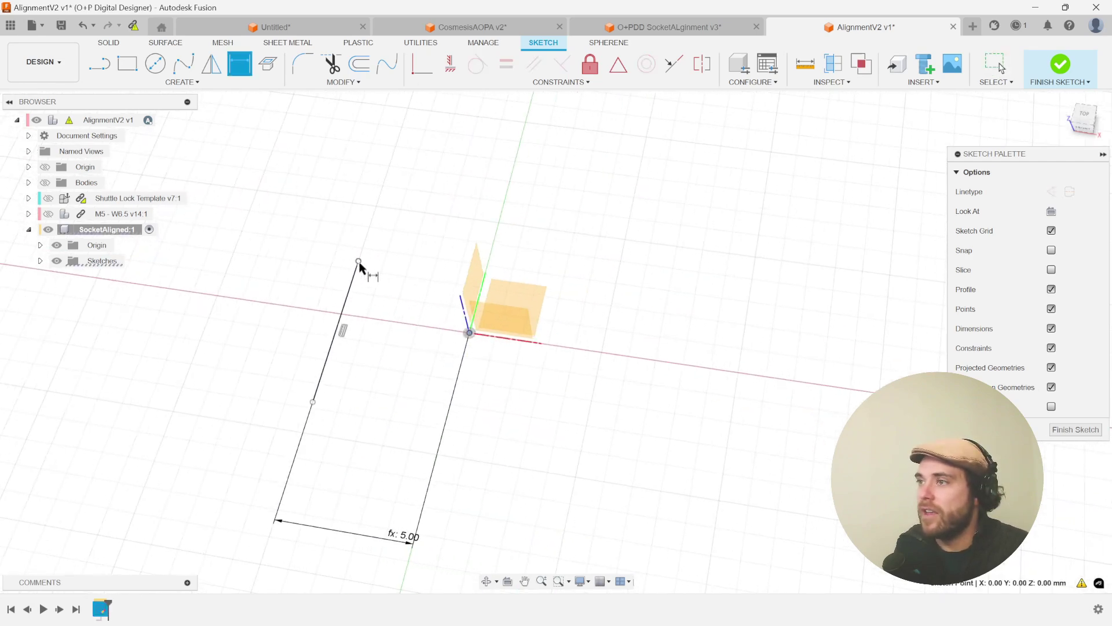
pyautogui.click(272, 276)
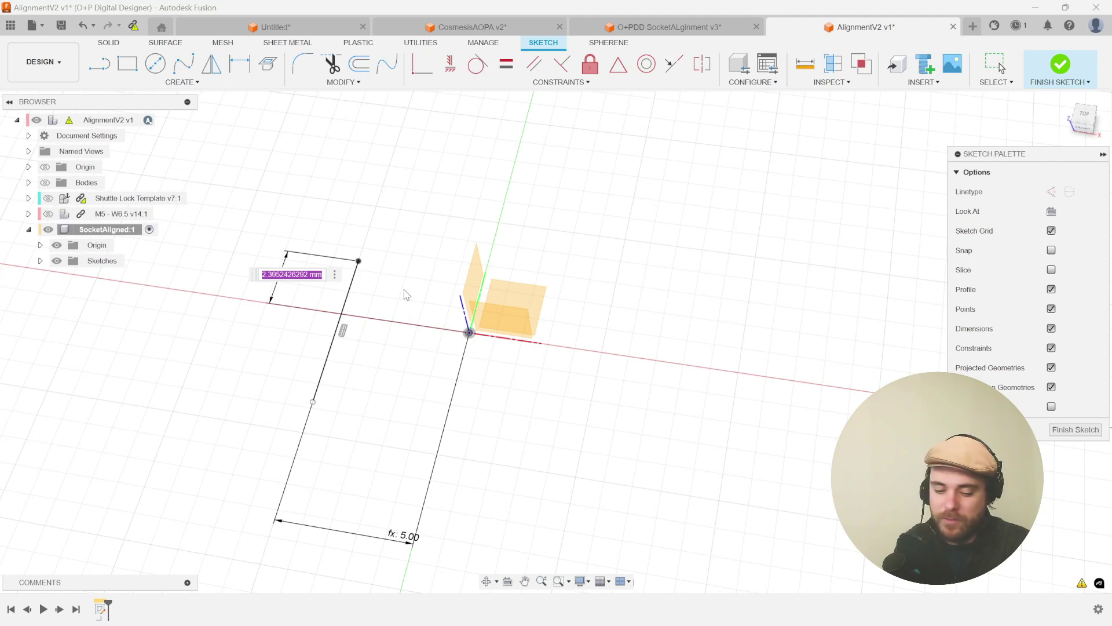
pyautogui.write('Saggi')
pyautogui.press('Down')
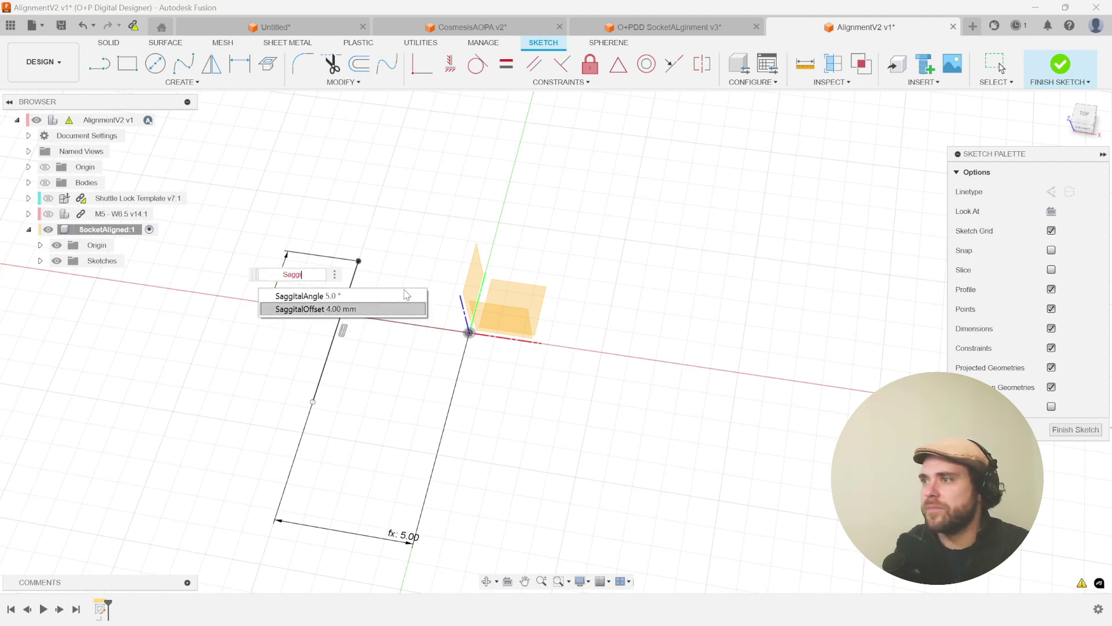
pyautogui.press('Return')
pyautogui.press('Return')
pyautogui.press('Escape')
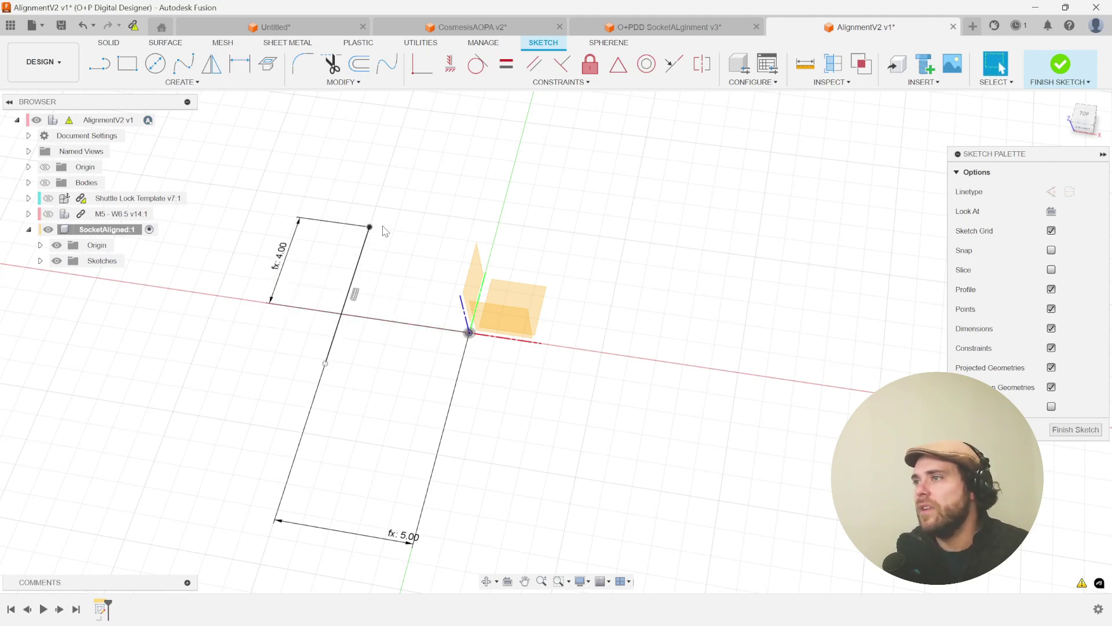
# - Reposition the SaggitalOffset dimension farther away from the line and finish the sketch
pyautogui.moveTo(200, 180); pyautogui.dragTo(519, 258, button='middle')
pyautogui.moveTo(804, 328); pyautogui.dragTo(561, 251, button='middle')
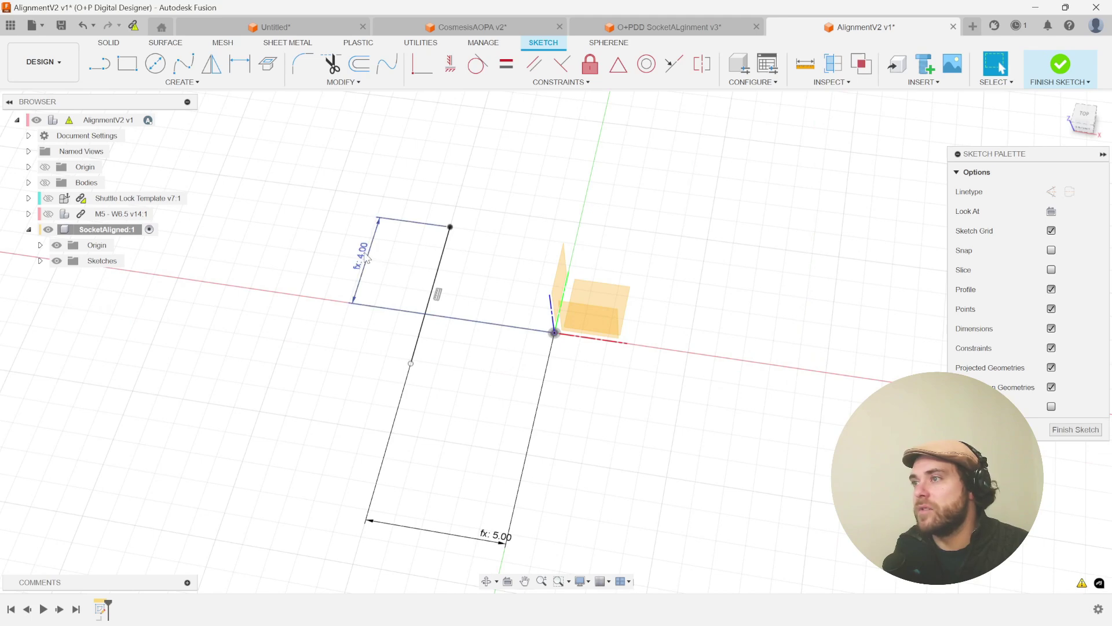
pyautogui.moveTo(364, 253); pyautogui.dragTo(295, 278)
pyautogui.moveTo(538, 235); pyautogui.dragTo(528, 252, button='middle')
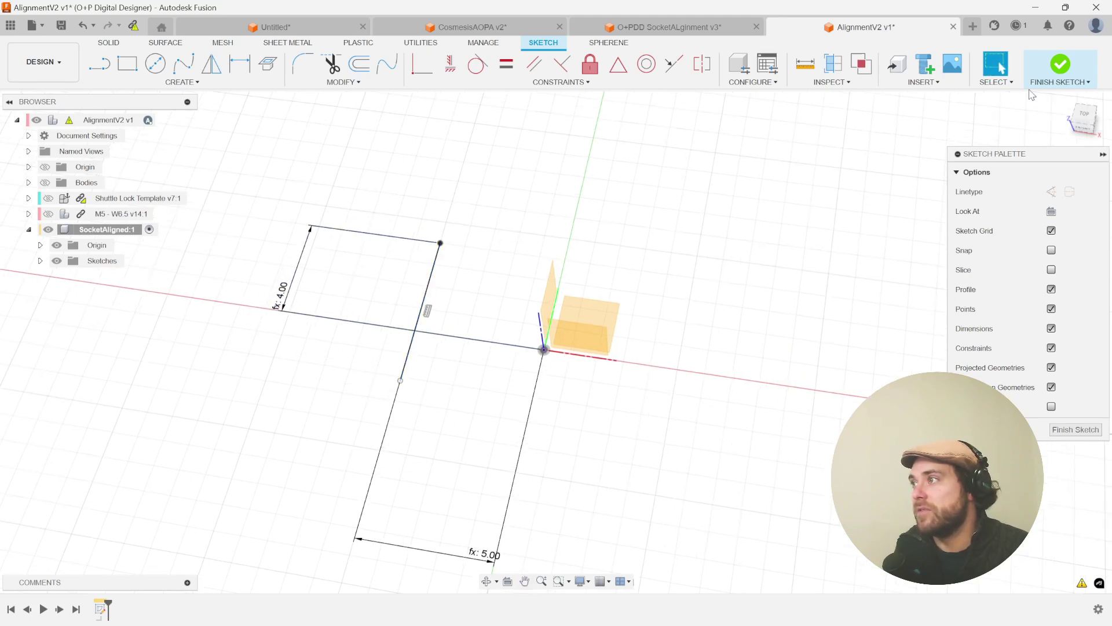
pyautogui.click(1061, 61)
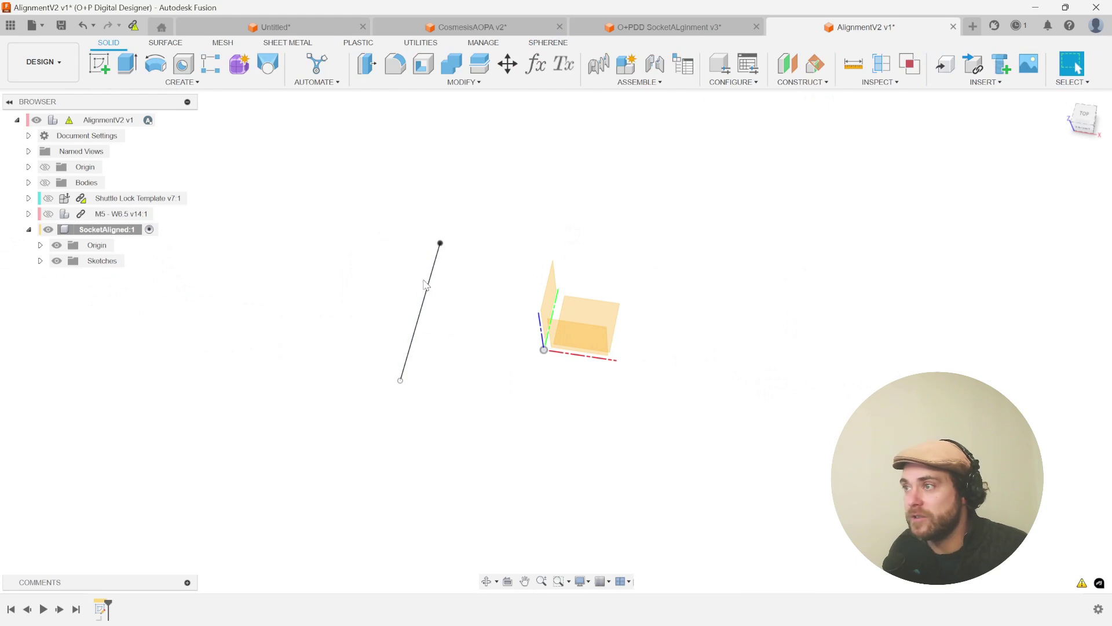
# - Construct a plane at angle through the sketched line, using the CoronoalAngle parameter as its angle
pyautogui.moveTo(510, 228)
pyautogui.mouseDown(button='middle')
pyautogui.moveTo(526, 221)
pyautogui.moveTo(510, 227)
pyautogui.mouseUp(button='middle')
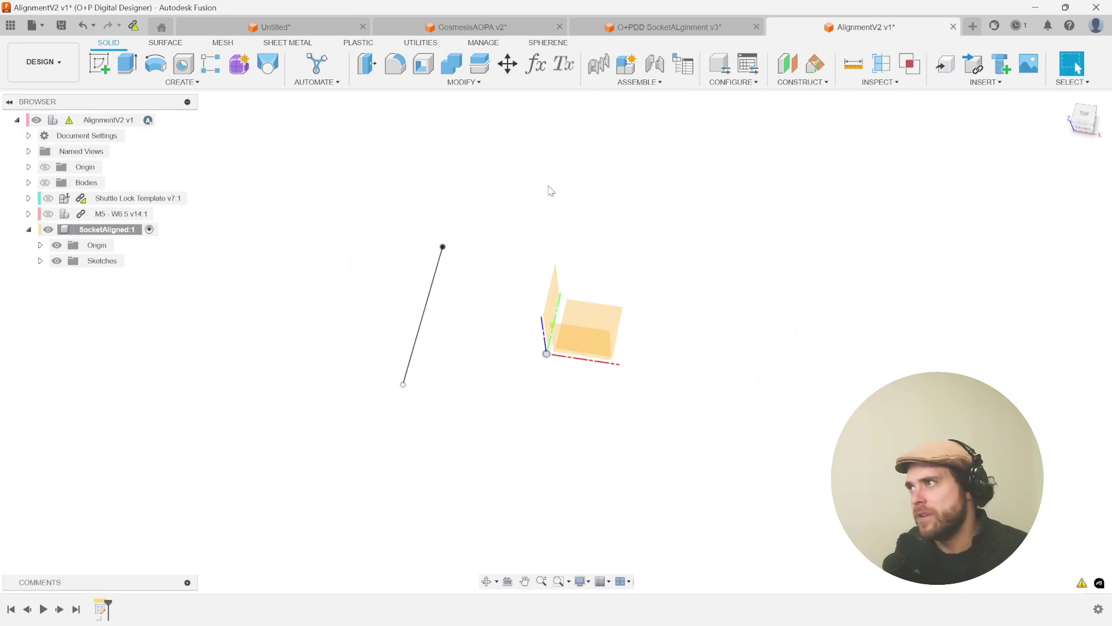
pyautogui.click(810, 81)
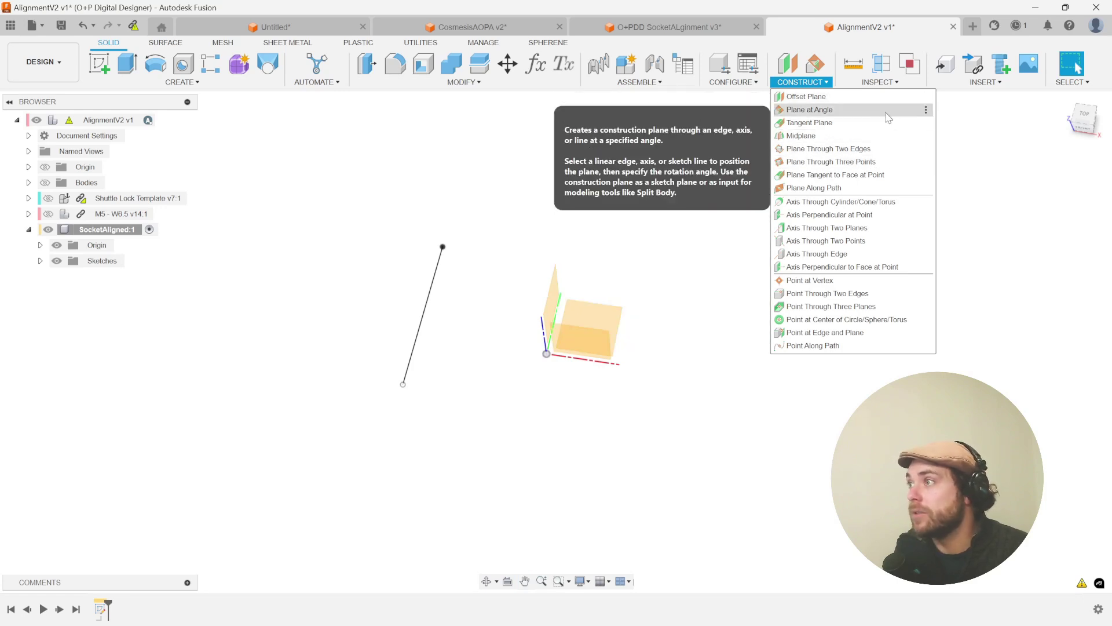
pyautogui.click(810, 109)
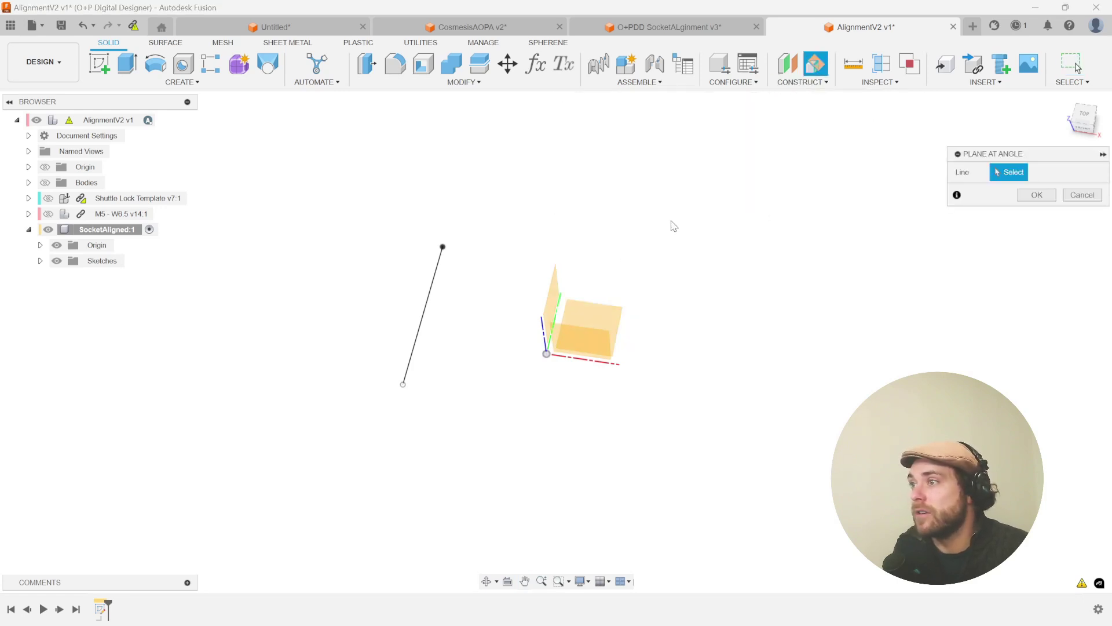
pyautogui.click(422, 321)
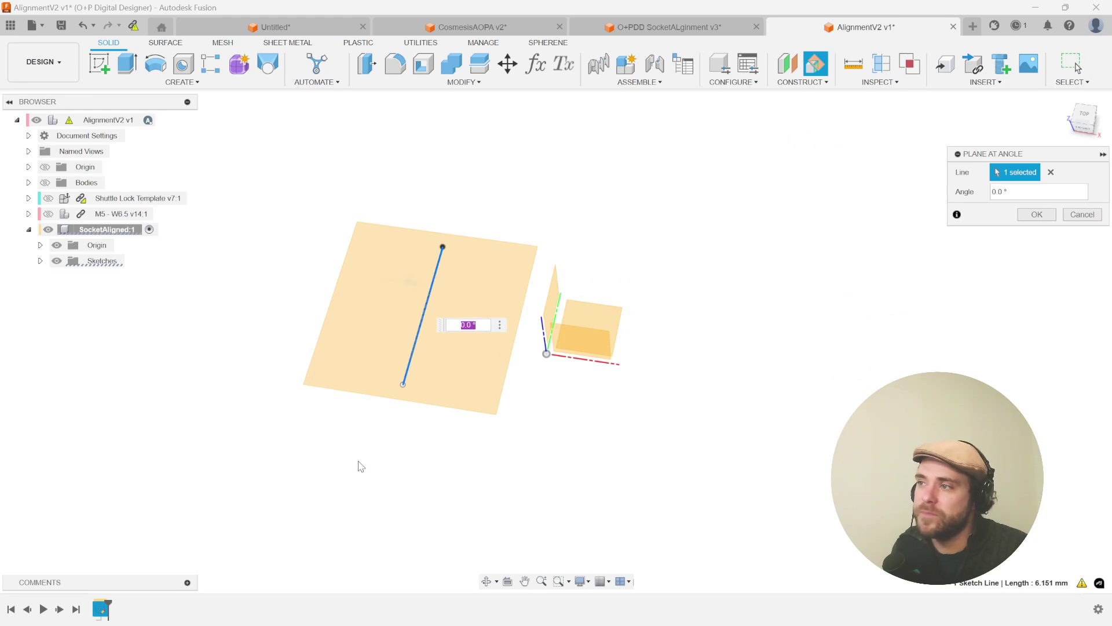
pyautogui.keyDown('shift'); pyautogui.moveTo(361, 467); pyautogui.dragTo(372, 387, button='middle'); pyautogui.keyUp('shift')
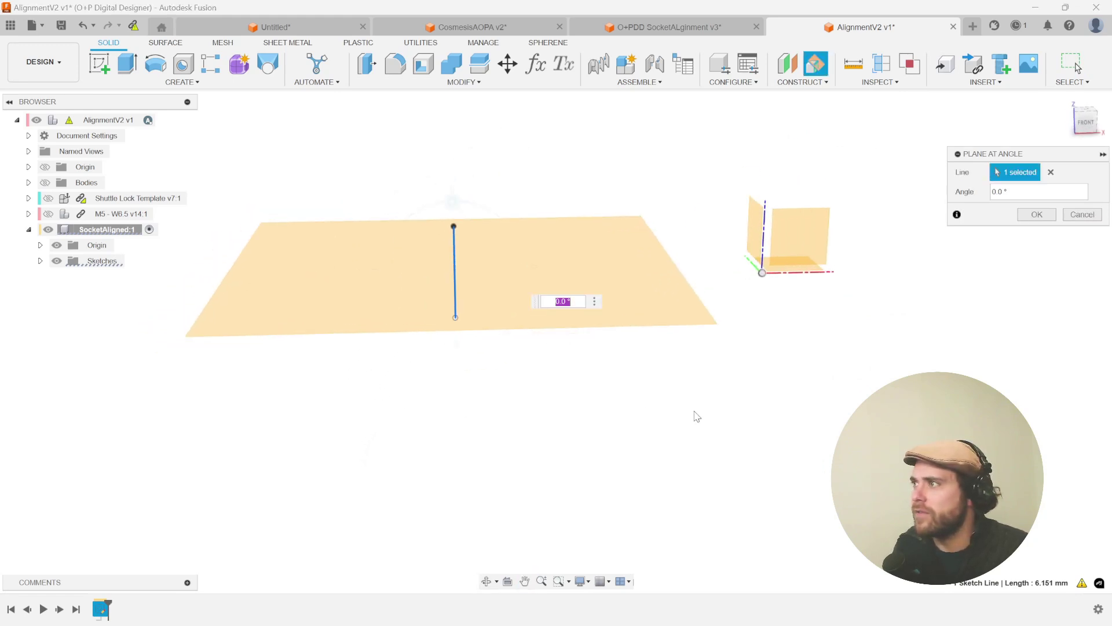
pyautogui.moveTo(697, 416)
pyautogui.keyDown('shift'); pyautogui.mouseDown(button='middle')
pyautogui.moveTo(671, 423)
pyautogui.moveTo(678, 415)
pyautogui.mouseUp(button='middle'); pyautogui.keyUp('shift')
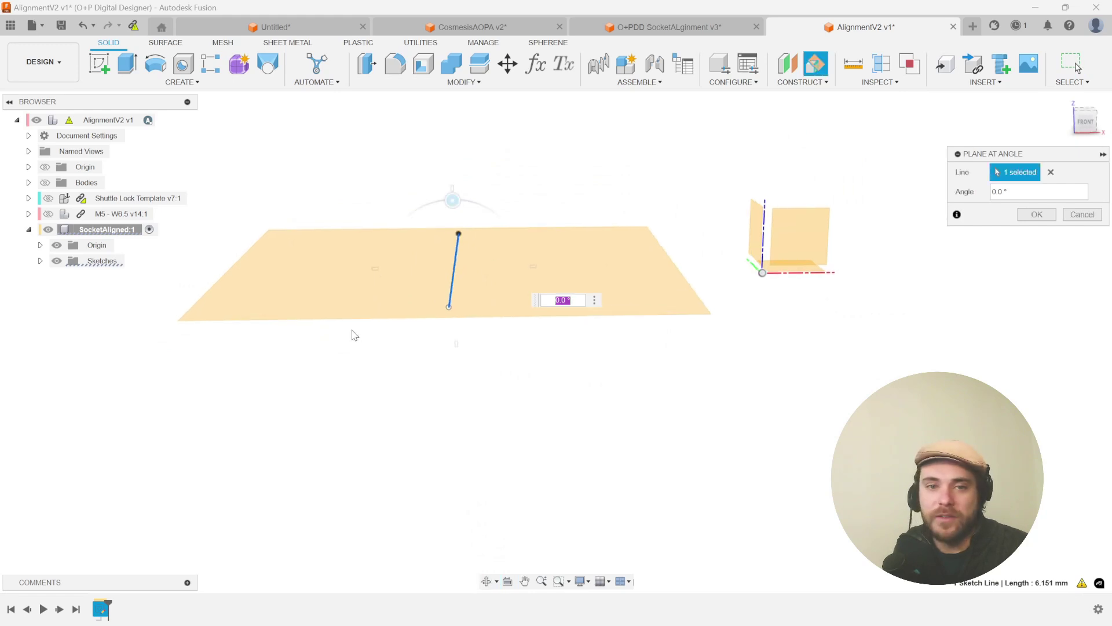
pyautogui.write('Coronal')
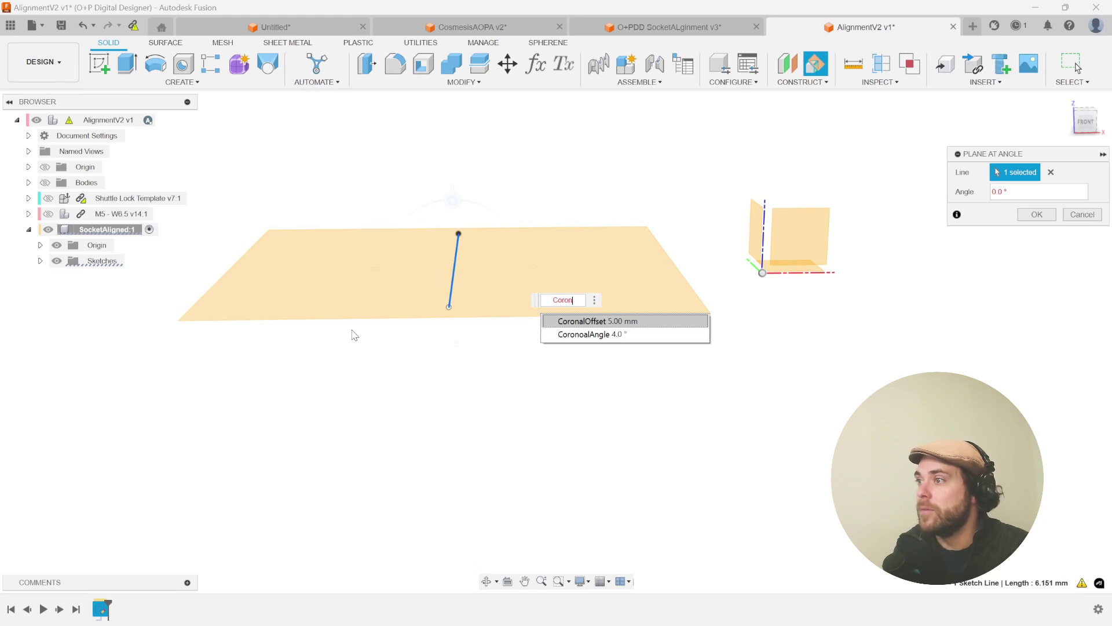
pyautogui.press('Down')
pyautogui.press('Return')
pyautogui.press('Return')
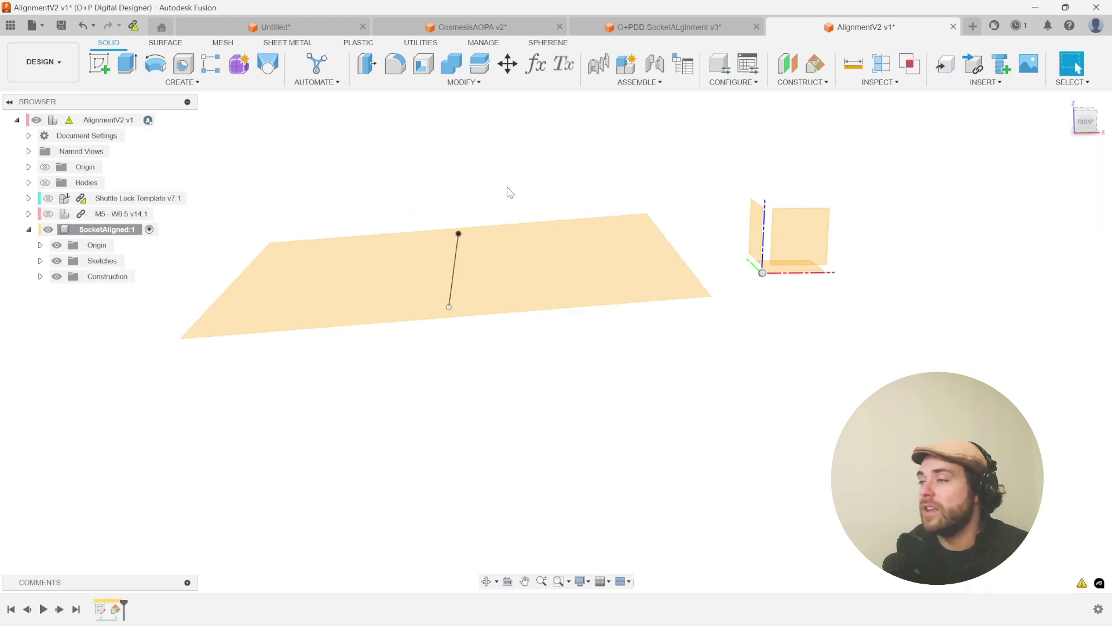
# - Create a sketch on the new angled plane and project the line's dimensioned endpoint into it
pyautogui.keyDown('shift'); pyautogui.moveTo(513, 166); pyautogui.dragTo(545, 200, button='middle'); pyautogui.keyUp('shift')
pyautogui.click(546, 246)
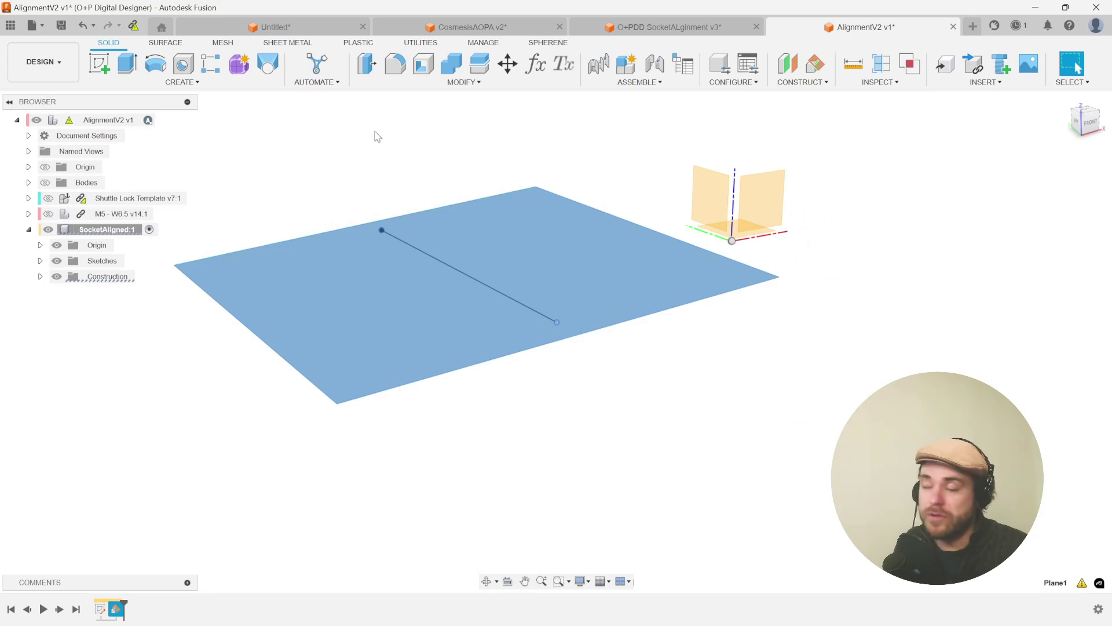
pyautogui.press('s')
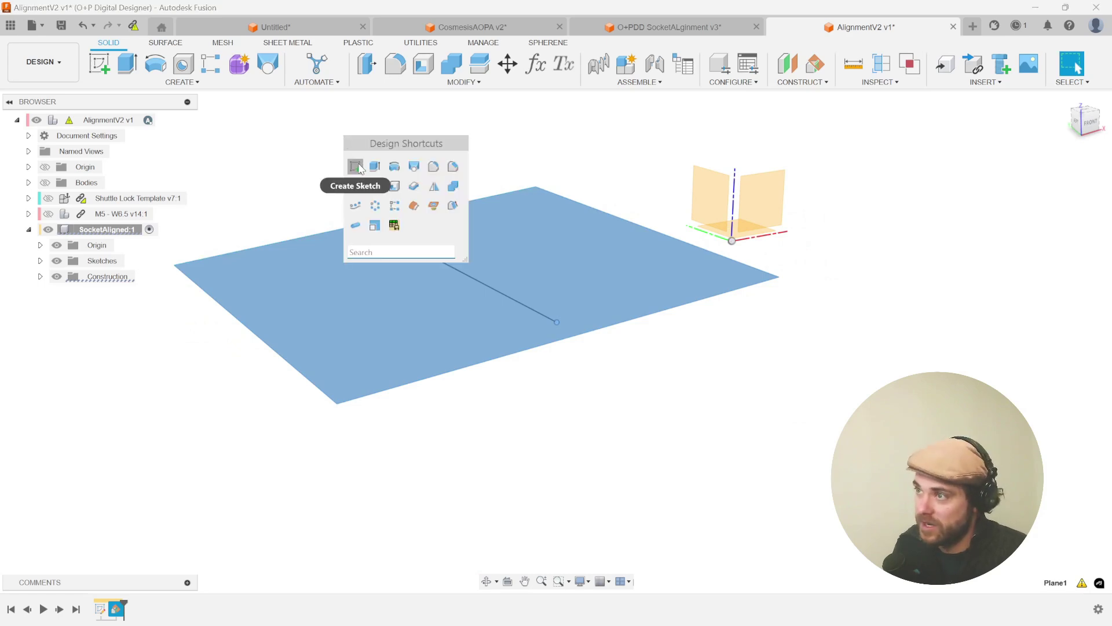
pyautogui.click(357, 164)
pyautogui.press('p')
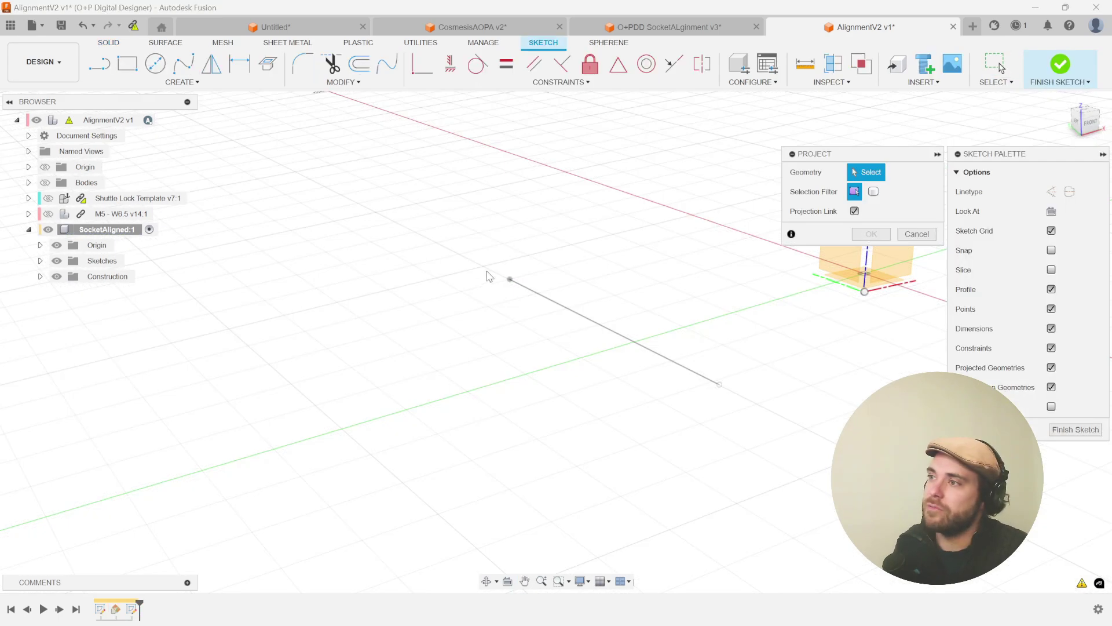
pyautogui.click(510, 281)
pyautogui.press('Return')
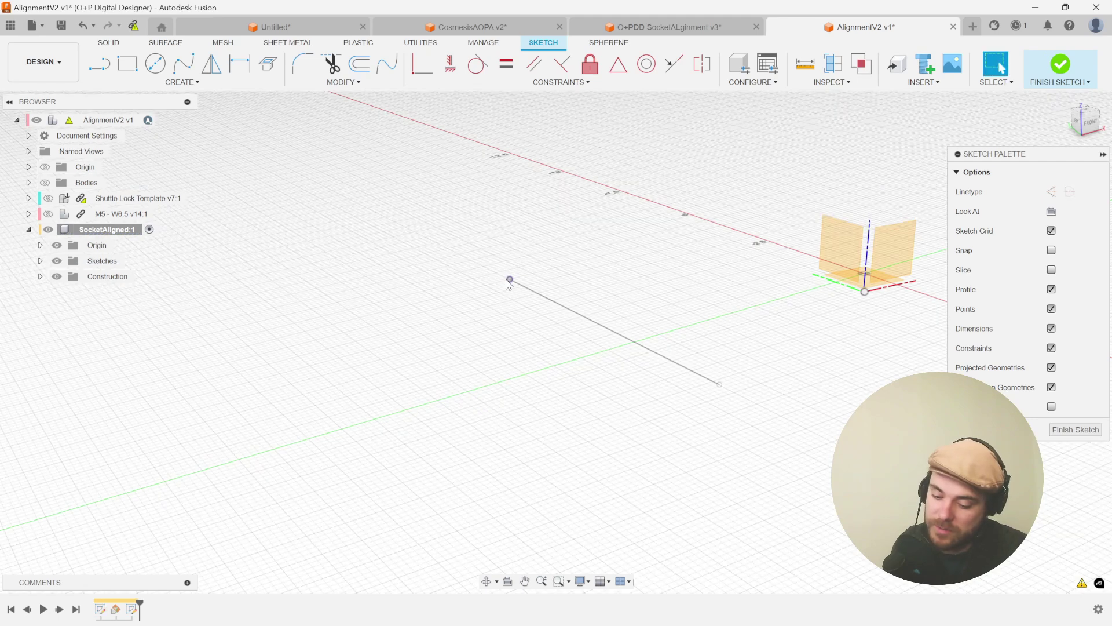
# - Sketch a line about 3.4 mm long from the projected point, perpendicular to the first line and pointing away from the origin, and finish the sketch
pyautogui.press('l')
pyautogui.click(510, 281)
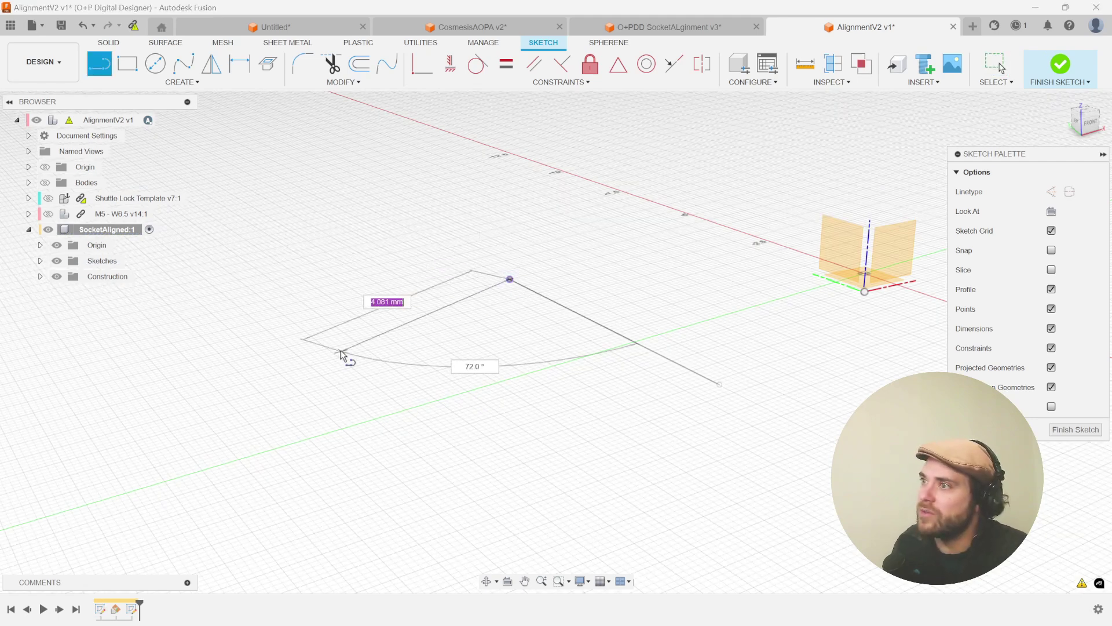
pyautogui.click(335, 324)
pyautogui.press('Escape')
pyautogui.moveTo(296, 260); pyautogui.dragTo(704, 162, button='middle')
pyautogui.keyDown('shift'); pyautogui.moveTo(435, 242); pyautogui.dragTo(440, 272, button='middle'); pyautogui.keyUp('shift')
pyautogui.scroll(1, 637, 258)
pyautogui.keyDown('shift'); pyautogui.moveTo(638, 258); pyautogui.dragTo(579, 288, button='middle'); pyautogui.keyUp('shift')
pyautogui.scroll(-5, 579, 288)
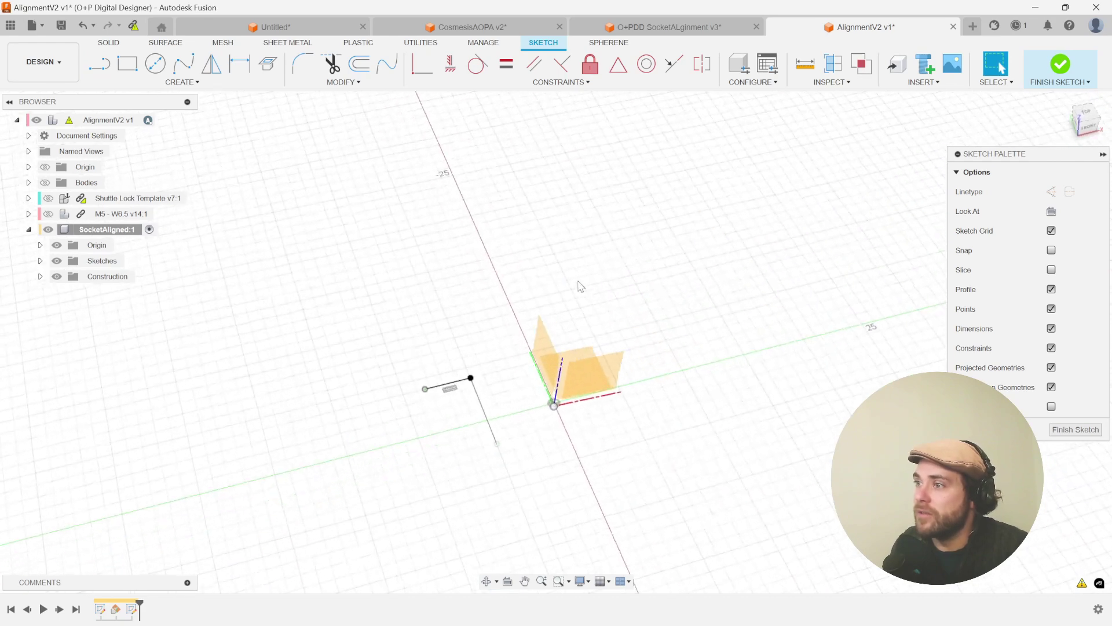
pyautogui.scroll(5, 577, 291)
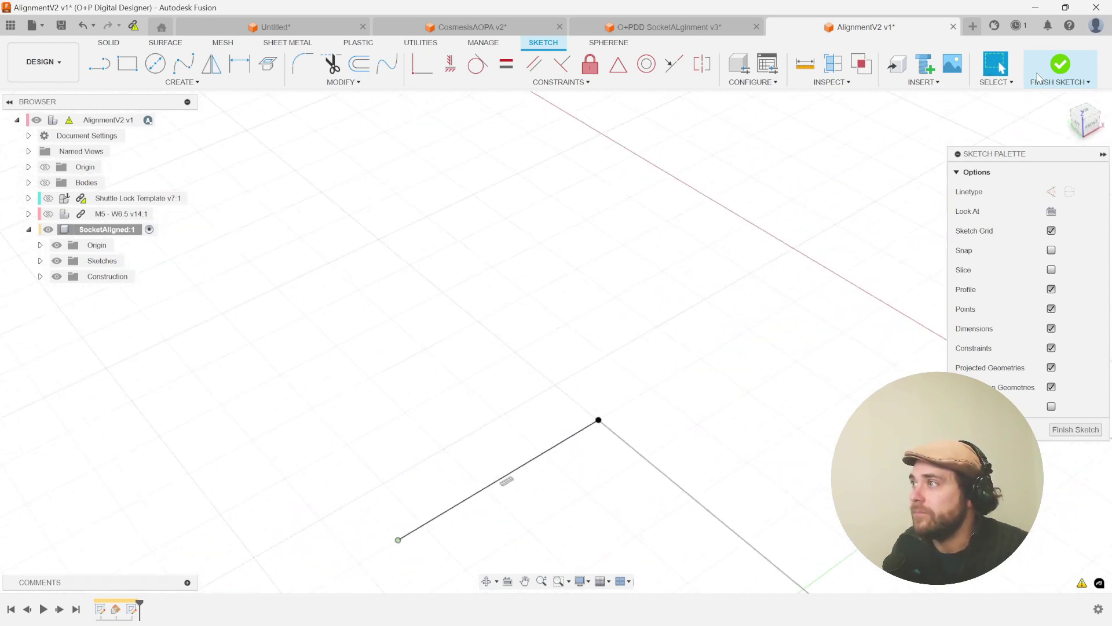
pyautogui.click(1059, 65)
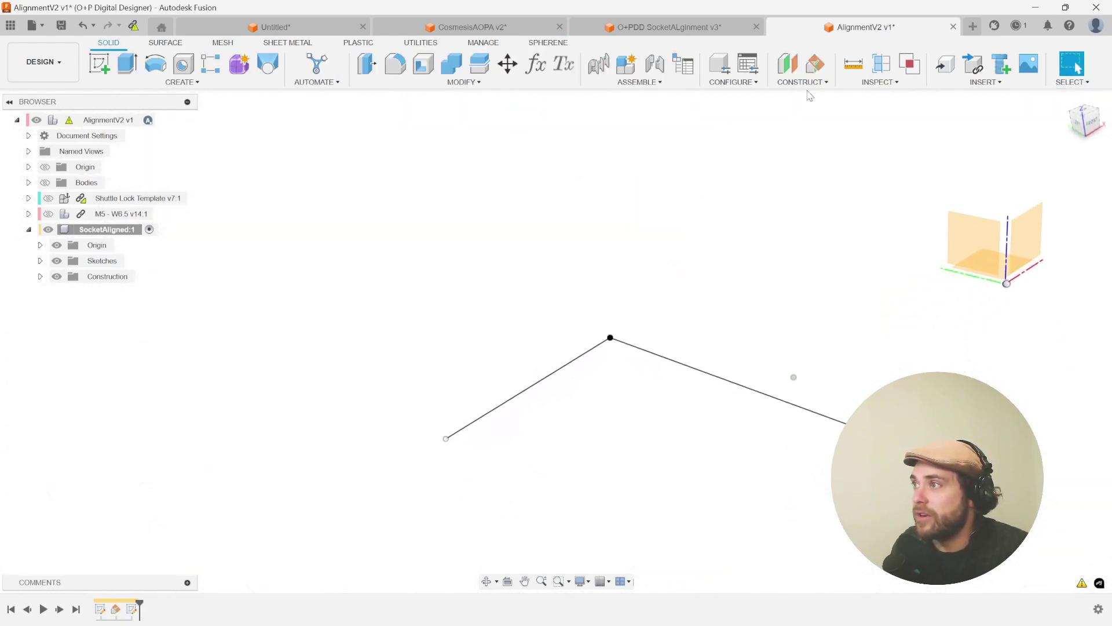
# - Construct a plane at angle through the new short line, with its angle set to 90+SaggitalAngle
pyautogui.click(817, 66)
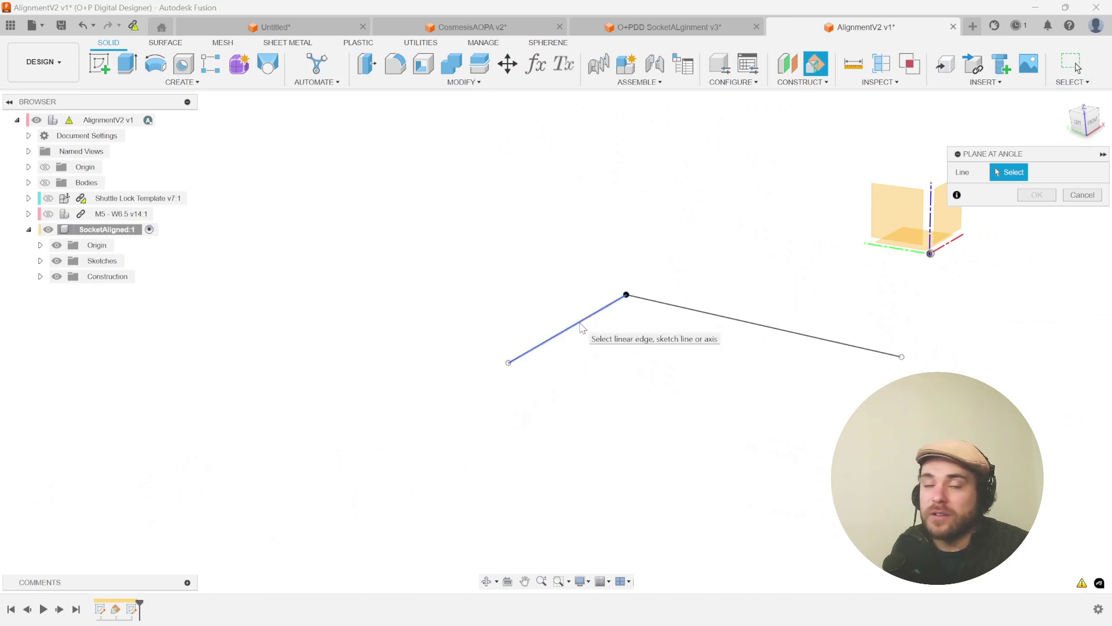
pyautogui.click(581, 327)
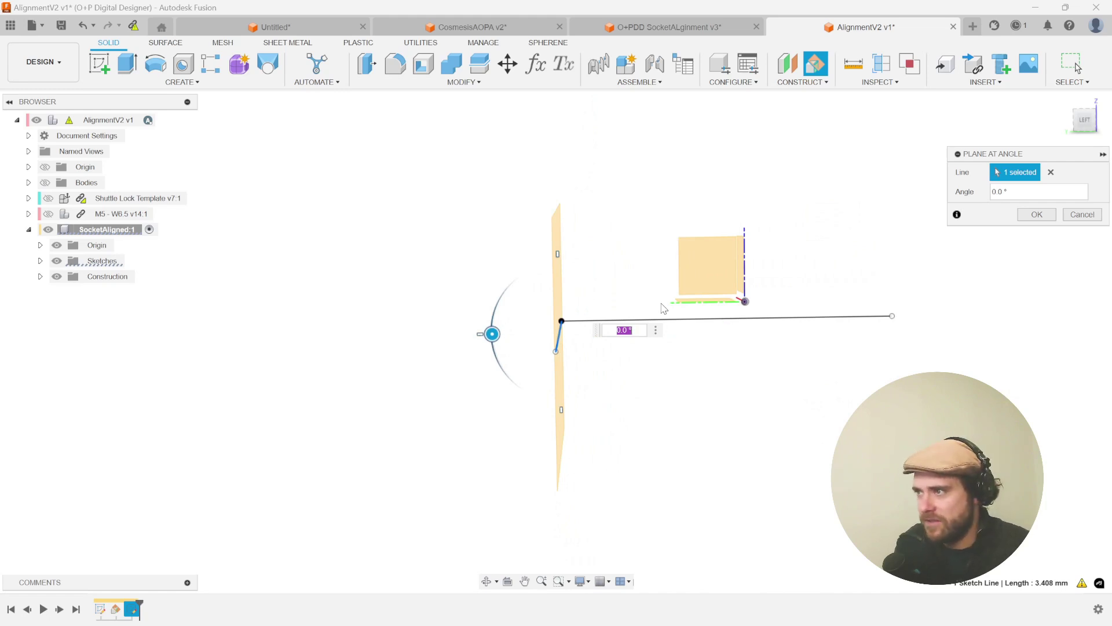
pyautogui.click(1012, 193)
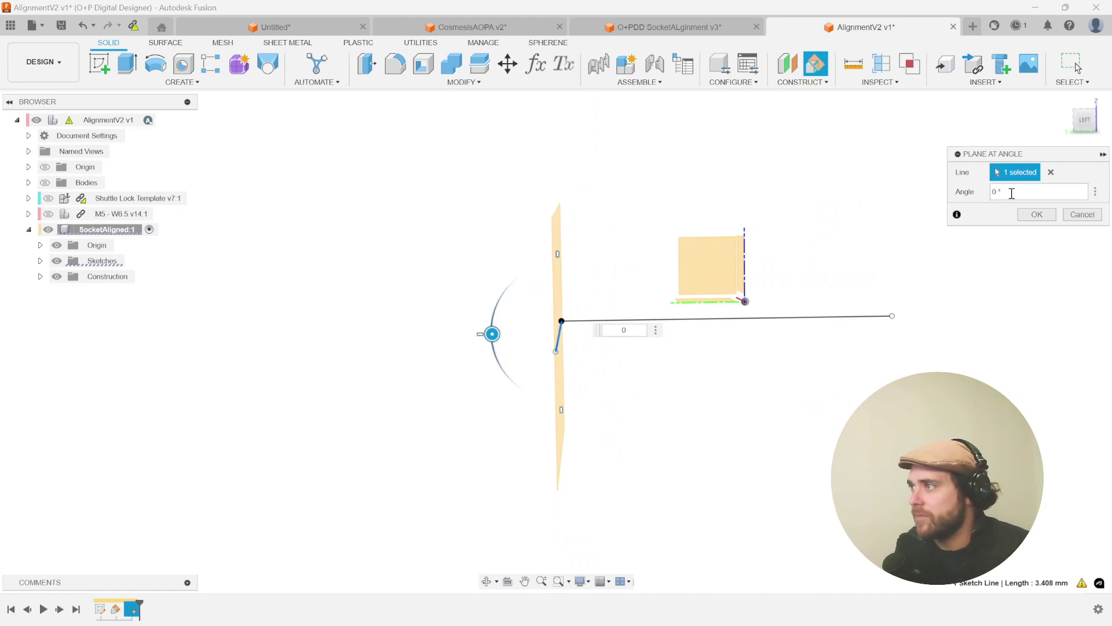
pyautogui.write('90')
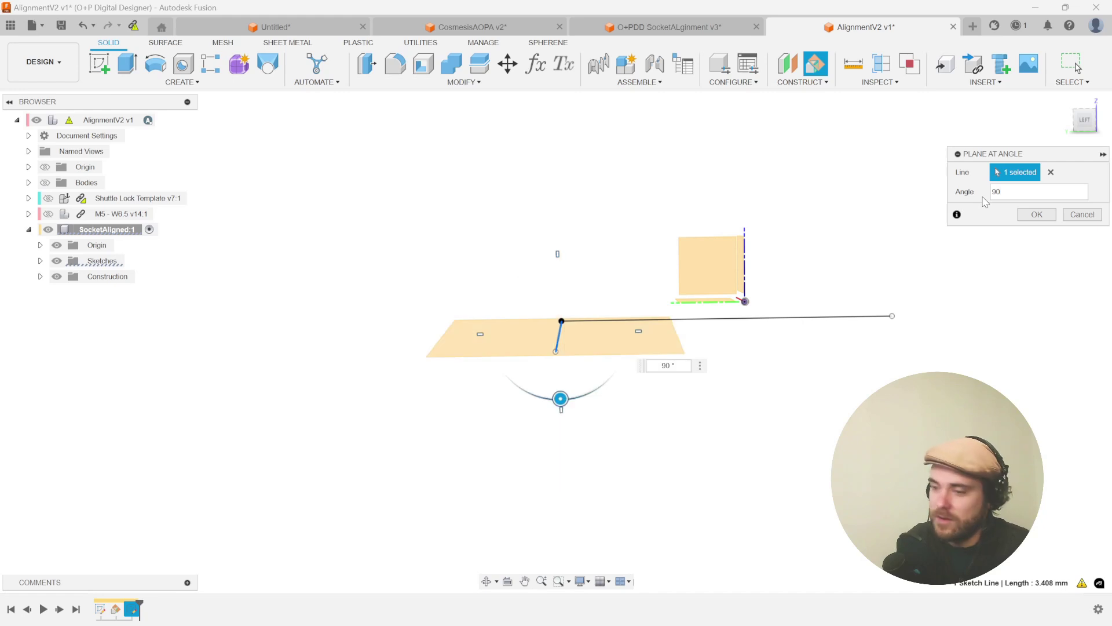
pyautogui.write('+Sagg')
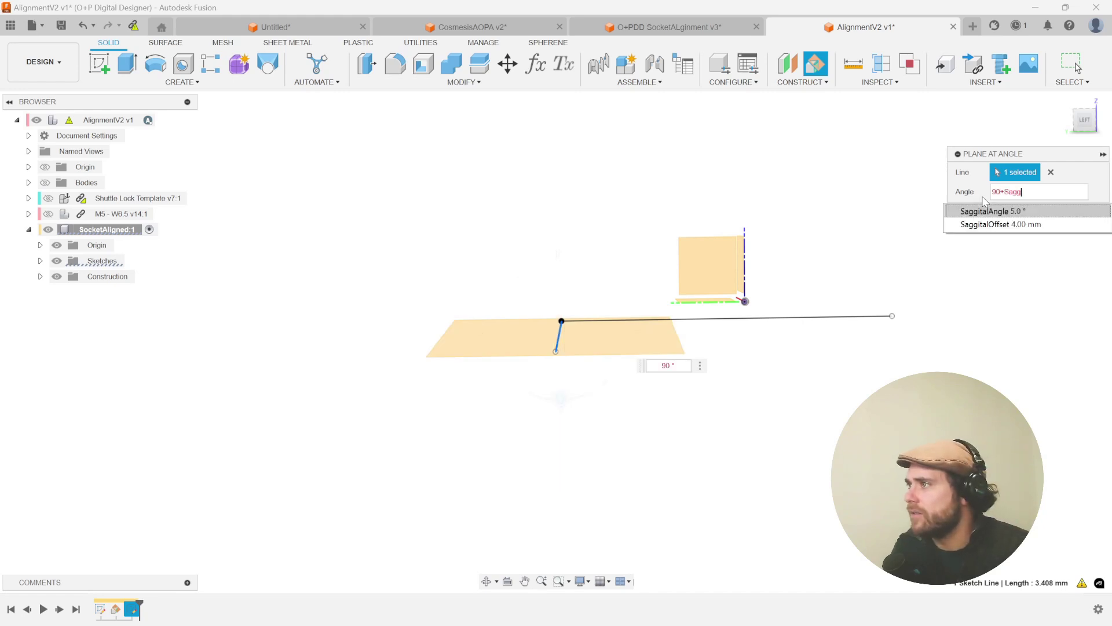
pyautogui.press('Return')
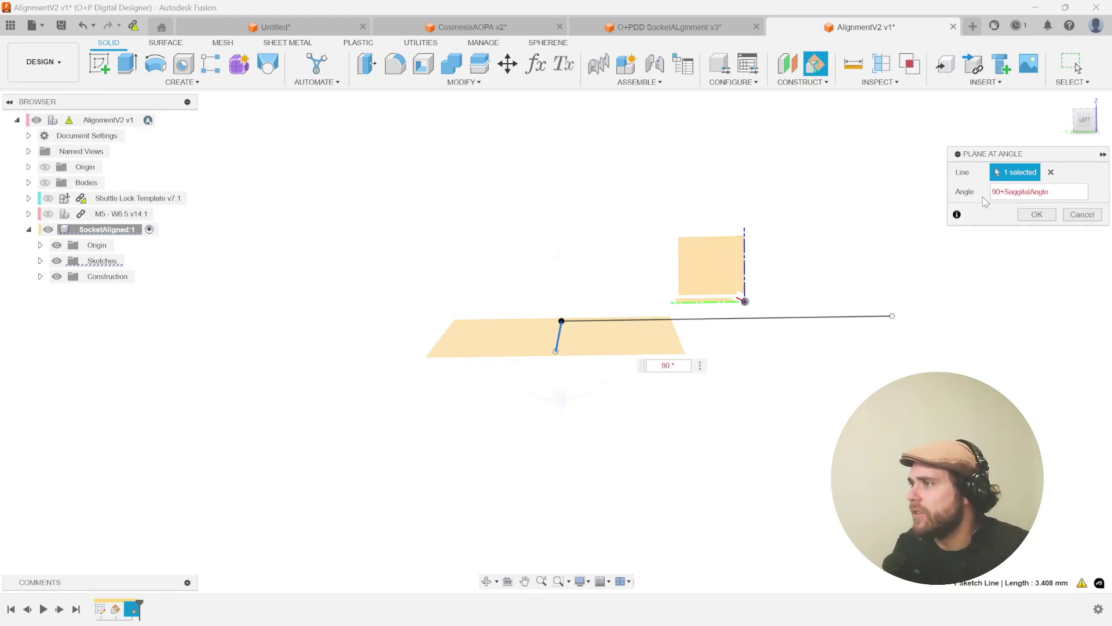
pyautogui.press('Return')
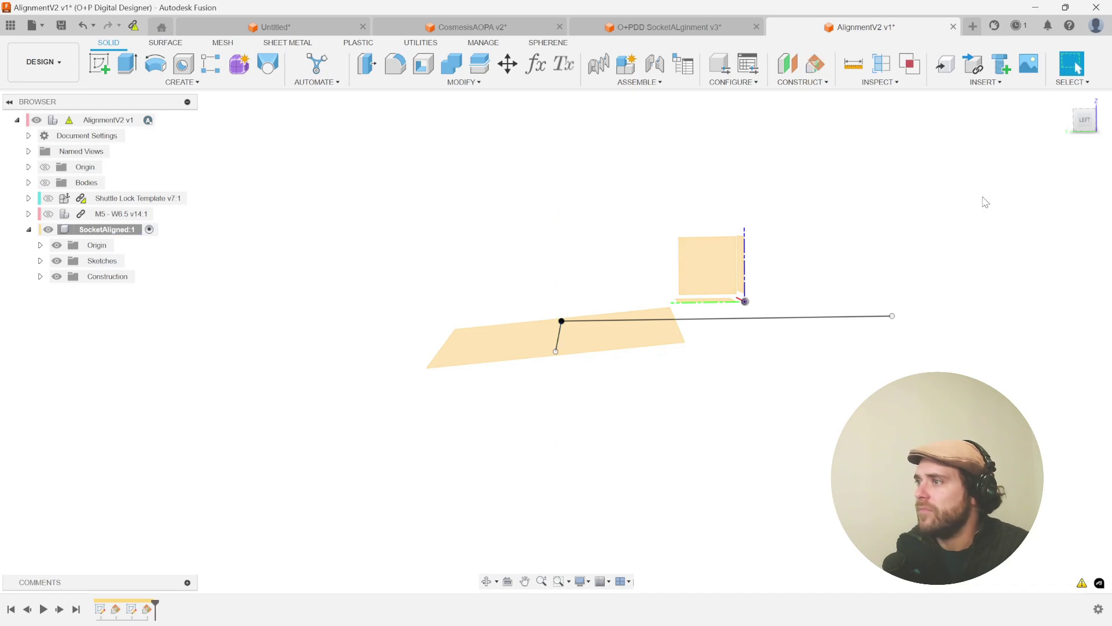
# - Create a sketch on the second angled plane and project the shared corner point of the two lines into it
pyautogui.scroll(-2, 982, 198)
pyautogui.keyDown('shift'); pyautogui.moveTo(737, 243); pyautogui.dragTo(712, 230, button='middle'); pyautogui.keyUp('shift')
pyautogui.scroll(4, 718, 240)
pyautogui.click(561, 238)
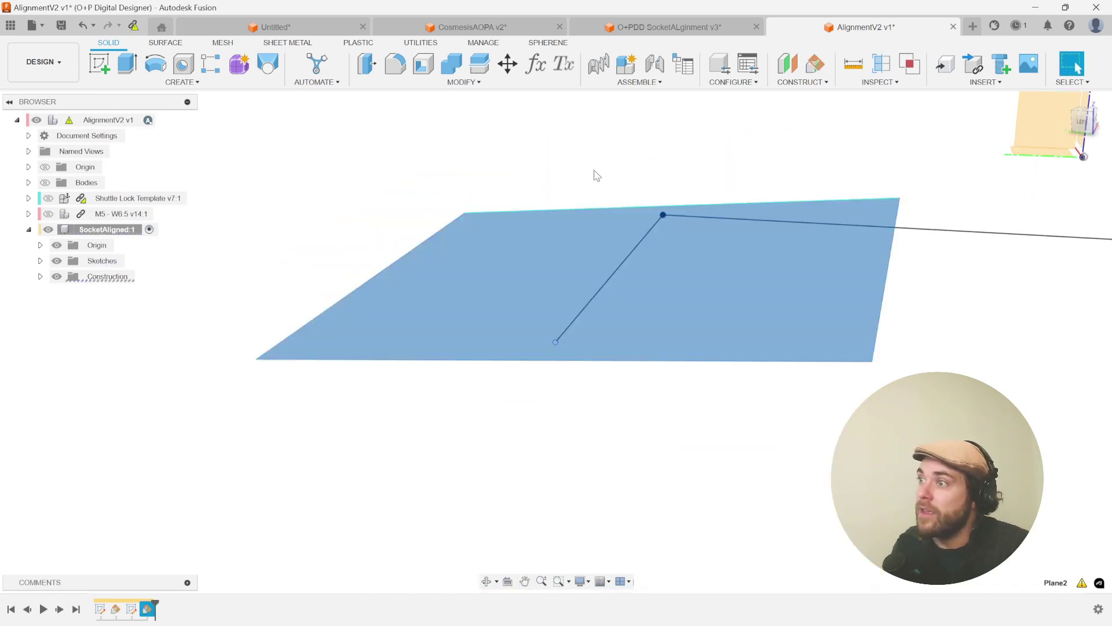
pyautogui.click(596, 175)
pyautogui.click(572, 218)
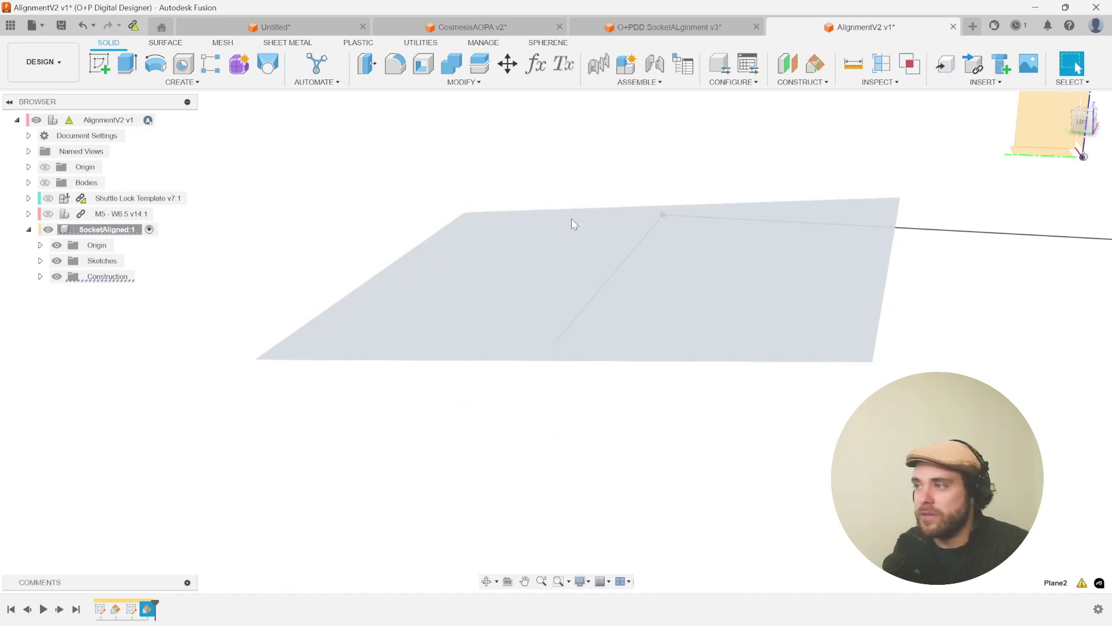
pyautogui.press('s')
pyautogui.click(584, 252)
pyautogui.click(585, 255)
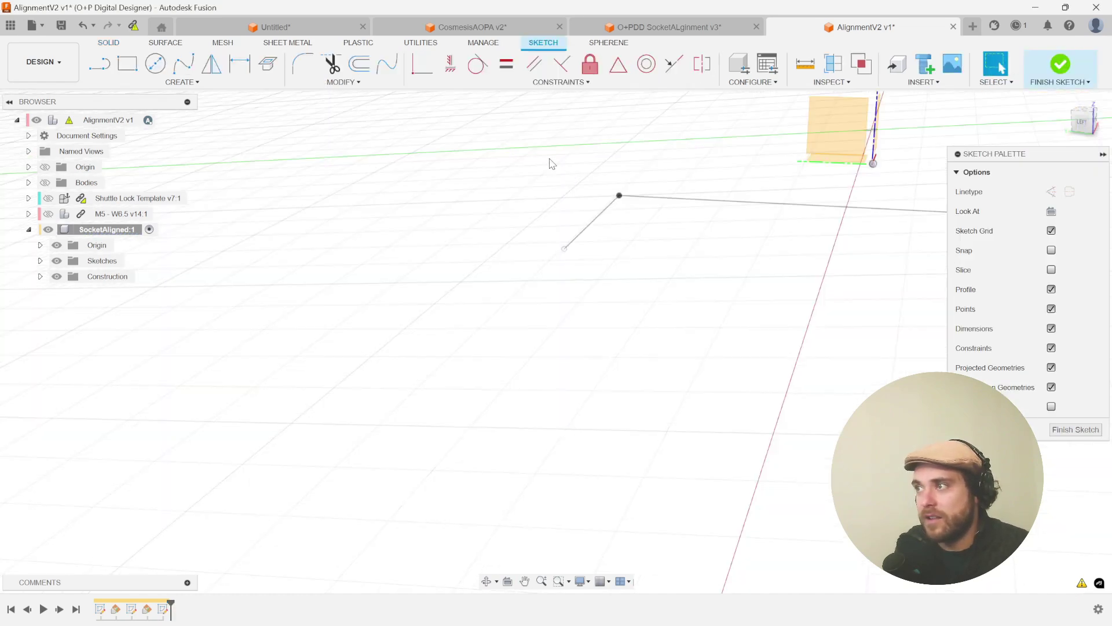
pyautogui.press('p')
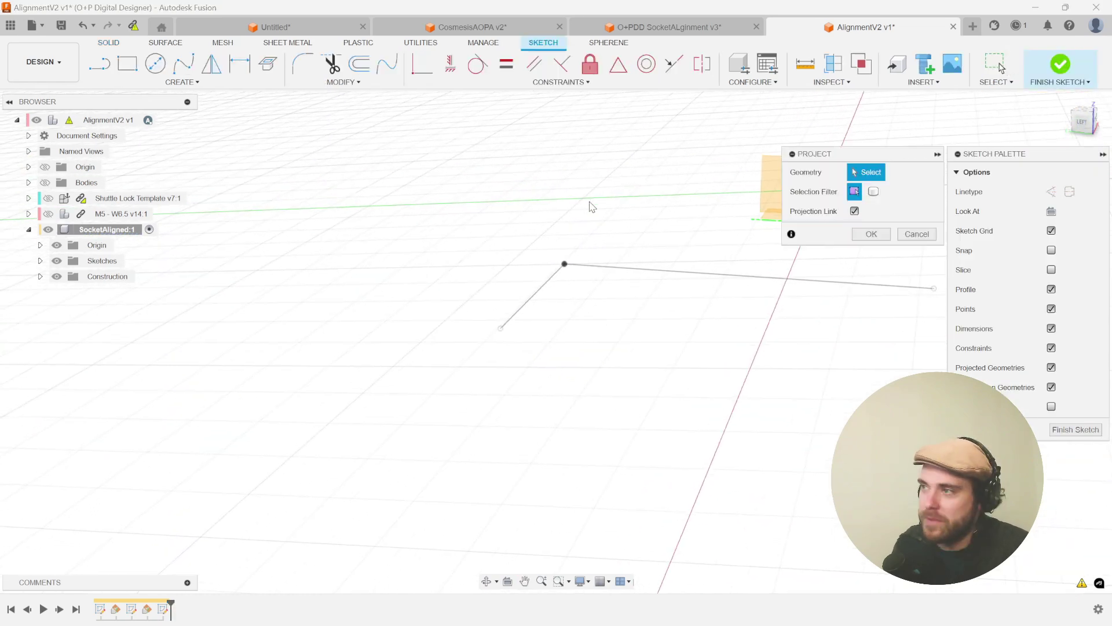
pyautogui.click(566, 264)
pyautogui.press('Return')
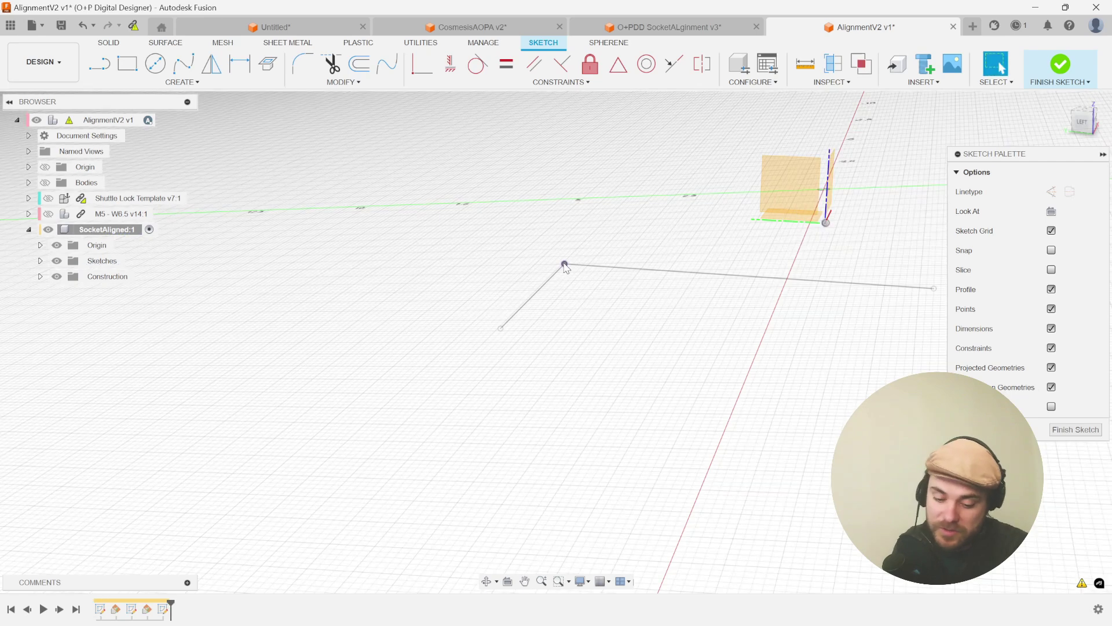
# - Sketch a circle centred on the projected corner point and adjust its size freehand, keeping it smaller than the short line's reach
pyautogui.press('c')
pyautogui.click(565, 263)
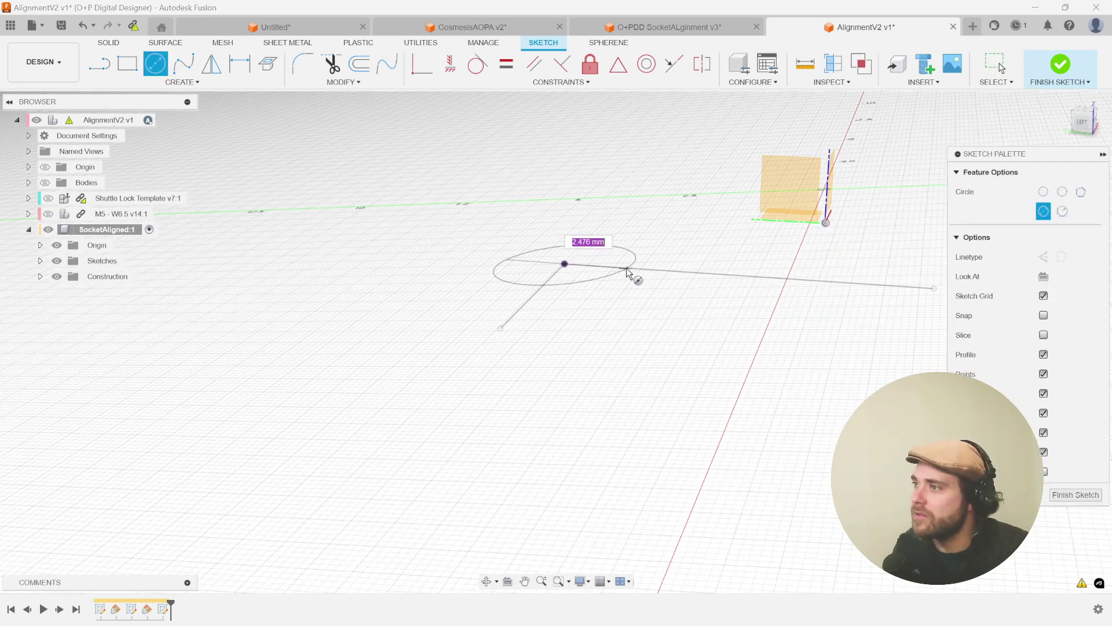
pyautogui.click(649, 241)
pyautogui.press('Escape')
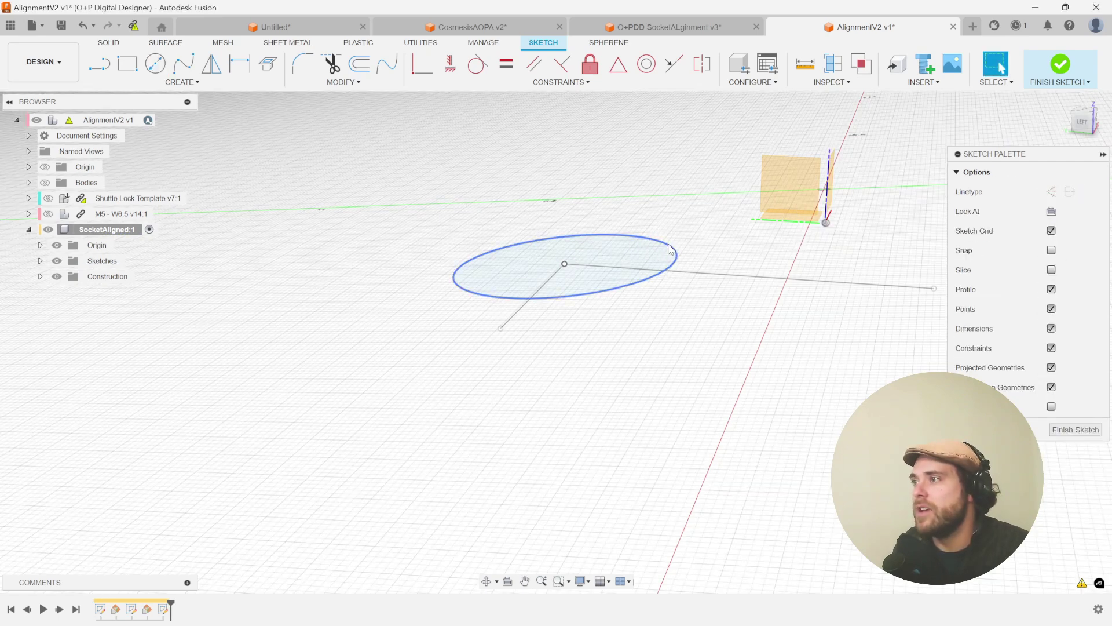
pyautogui.moveTo(655, 240); pyautogui.dragTo(583, 243)
pyautogui.moveTo(565, 270)
pyautogui.keyDown('shift'); pyautogui.mouseDown(button='middle')
pyautogui.moveTo(744, 257)
pyautogui.moveTo(717, 292)
pyautogui.mouseUp(button='middle'); pyautogui.keyUp('shift')
pyautogui.click(741, 251)
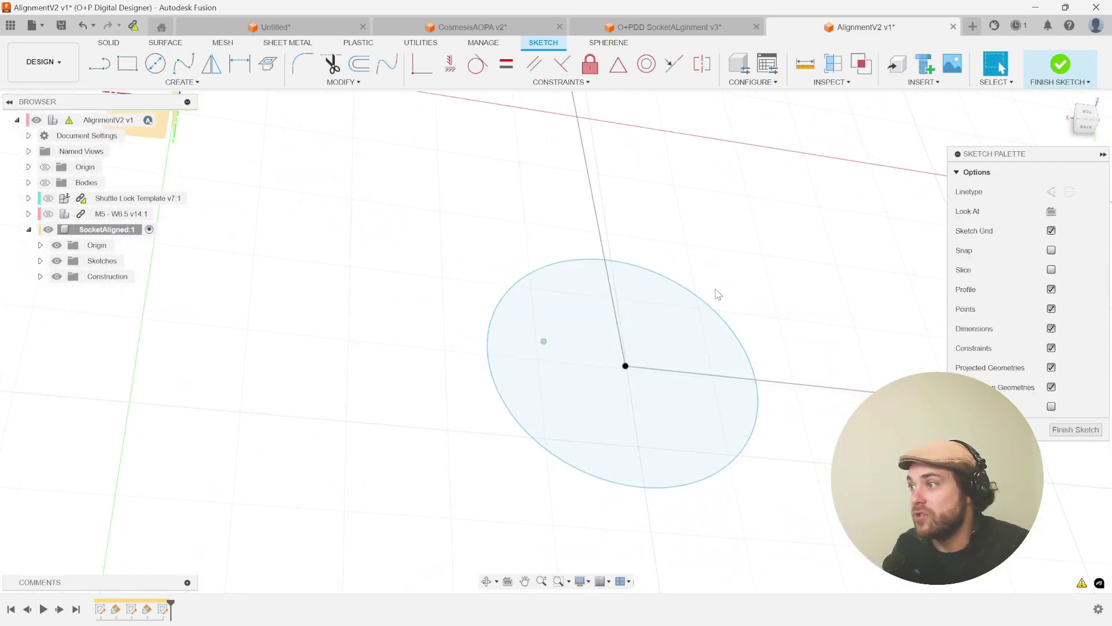
pyautogui.moveTo(715, 310)
pyautogui.mouseDown()
pyautogui.moveTo(747, 297)
pyautogui.moveTo(725, 324)
pyautogui.mouseUp()
pyautogui.keyDown('shift'); pyautogui.moveTo(725, 325); pyautogui.dragTo(816, 191, button='middle'); pyautogui.keyUp('shift')
pyautogui.click(815, 190)
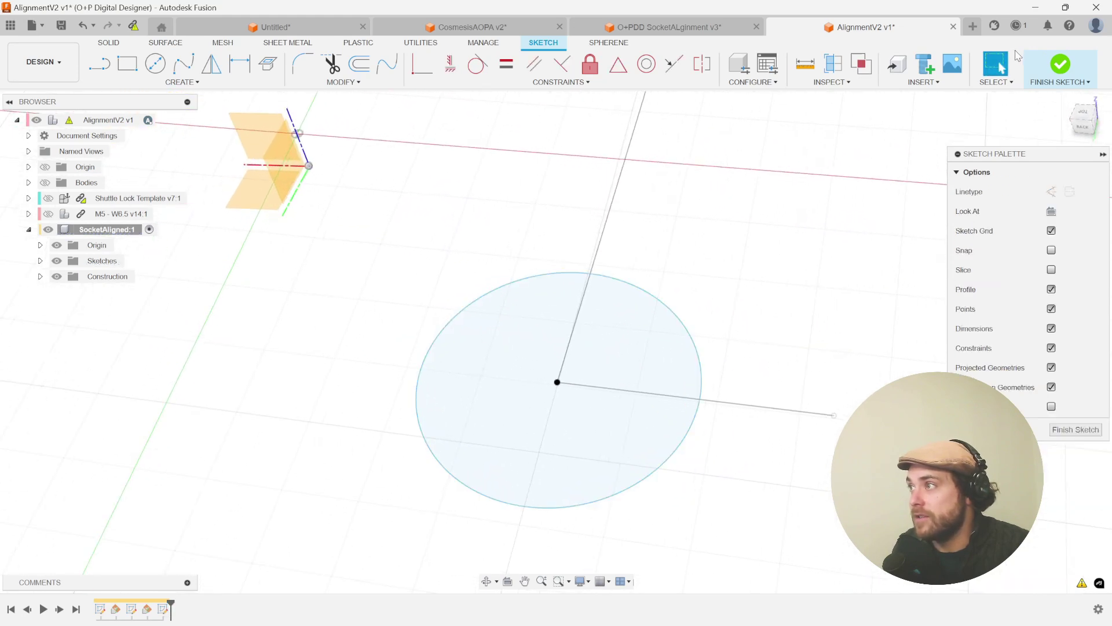
# - Finish the circle sketch and hide Sketch1 and Sketch2 so only the circle's sketch is shown
pyautogui.click(1062, 65)
pyautogui.moveTo(909, 174)
pyautogui.keyDown('shift'); pyautogui.mouseDown(button='middle')
pyautogui.moveTo(1086, 216)
pyautogui.moveTo(377, 316)
pyautogui.moveTo(511, 364)
pyautogui.moveTo(616, 365)
pyautogui.moveTo(498, 382)
pyautogui.moveTo(503, 374)
pyautogui.moveTo(487, 387)
pyautogui.moveTo(593, 353)
pyautogui.moveTo(640, 368)
pyautogui.moveTo(579, 333)
pyautogui.moveTo(288, 249)
pyautogui.mouseUp(button='middle'); pyautogui.keyUp('shift')
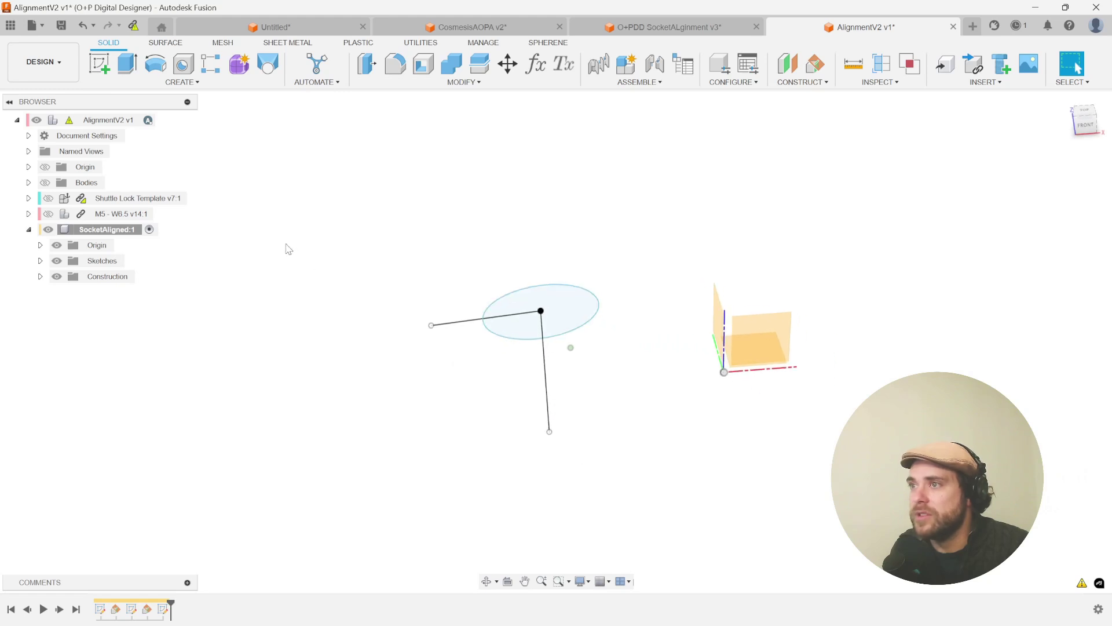
pyautogui.click(40, 261)
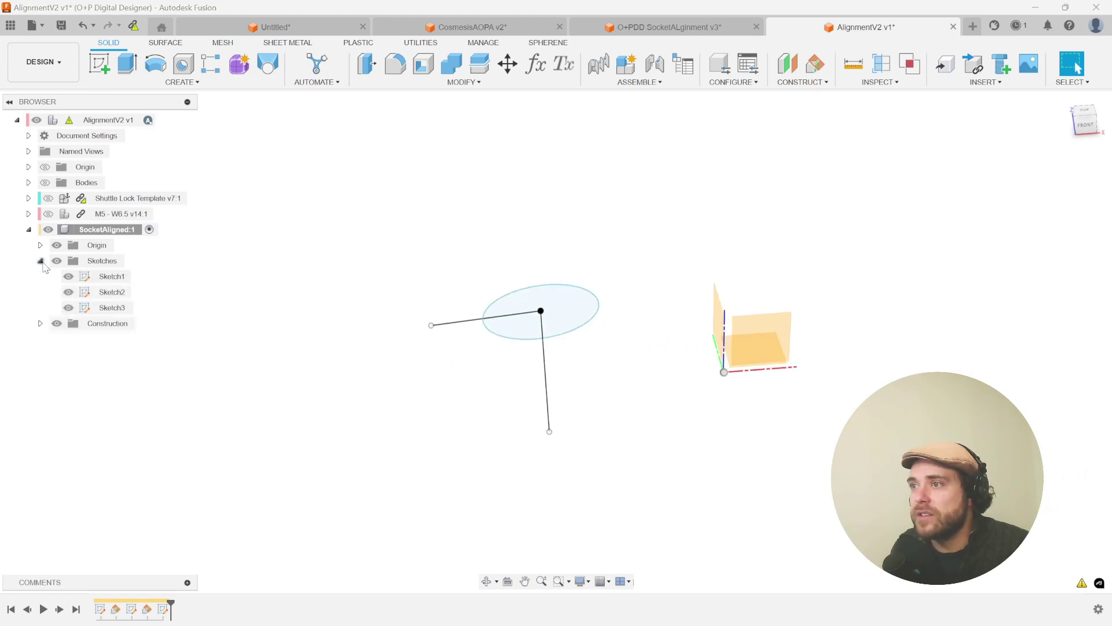
pyautogui.click(70, 292)
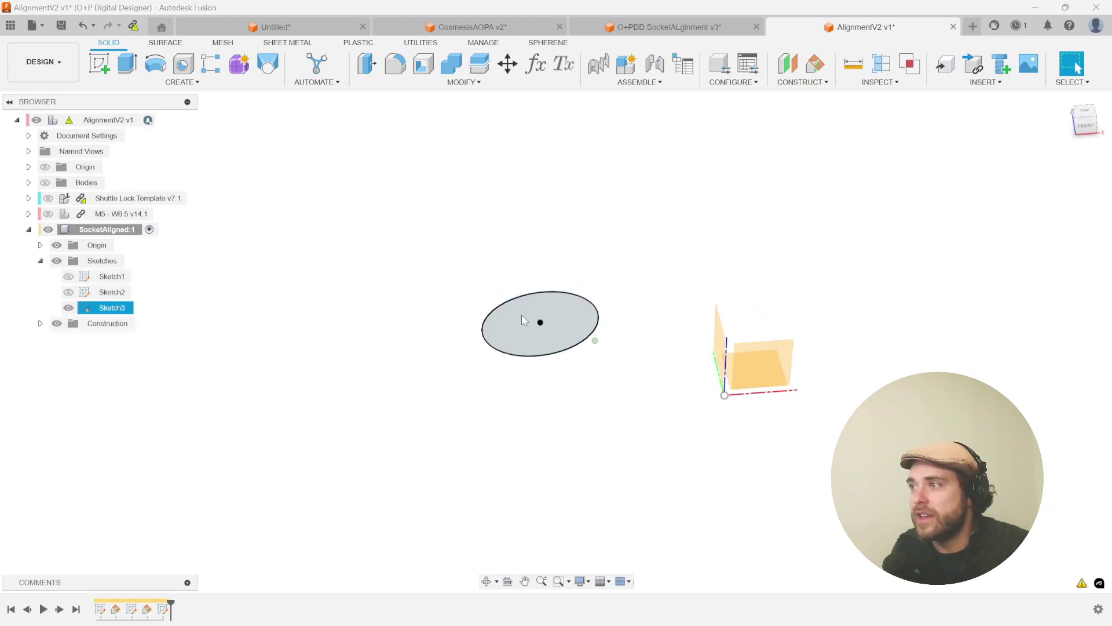
pyautogui.scroll(2, 516, 314)
pyautogui.keyDown('shift'); pyautogui.moveTo(516, 315); pyautogui.dragTo(449, 117, button='middle'); pyautogui.keyUp('shift')
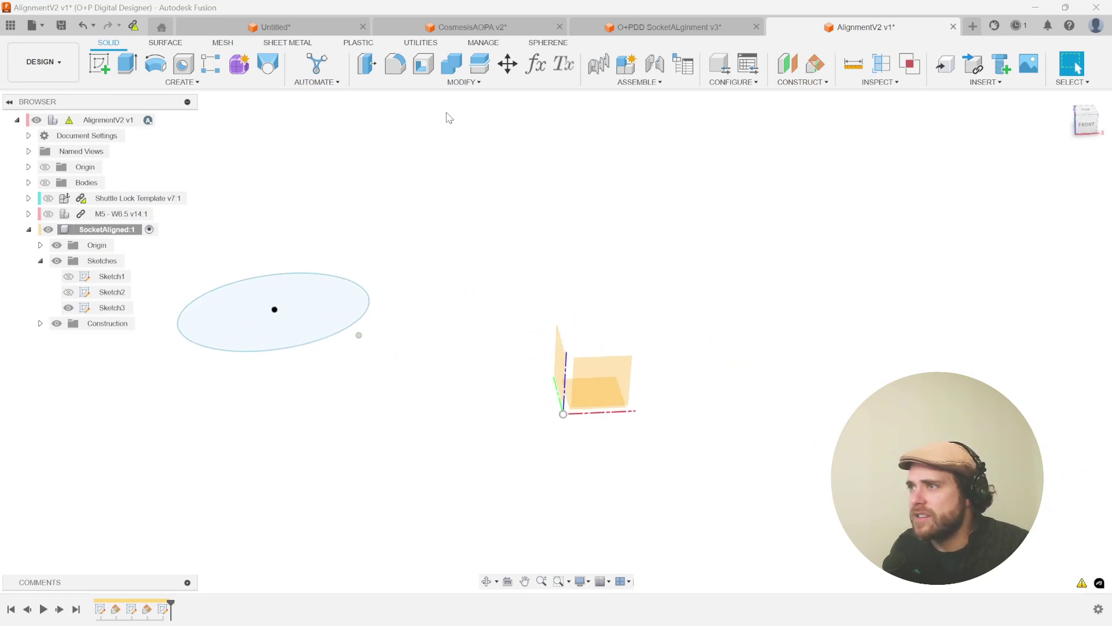
# - Show the Shuttle Lock Template component and enlarge the circle freehand to about 35.4 mm in diameter
pyautogui.click(48, 198)
pyautogui.scroll(-5, 328, 218)
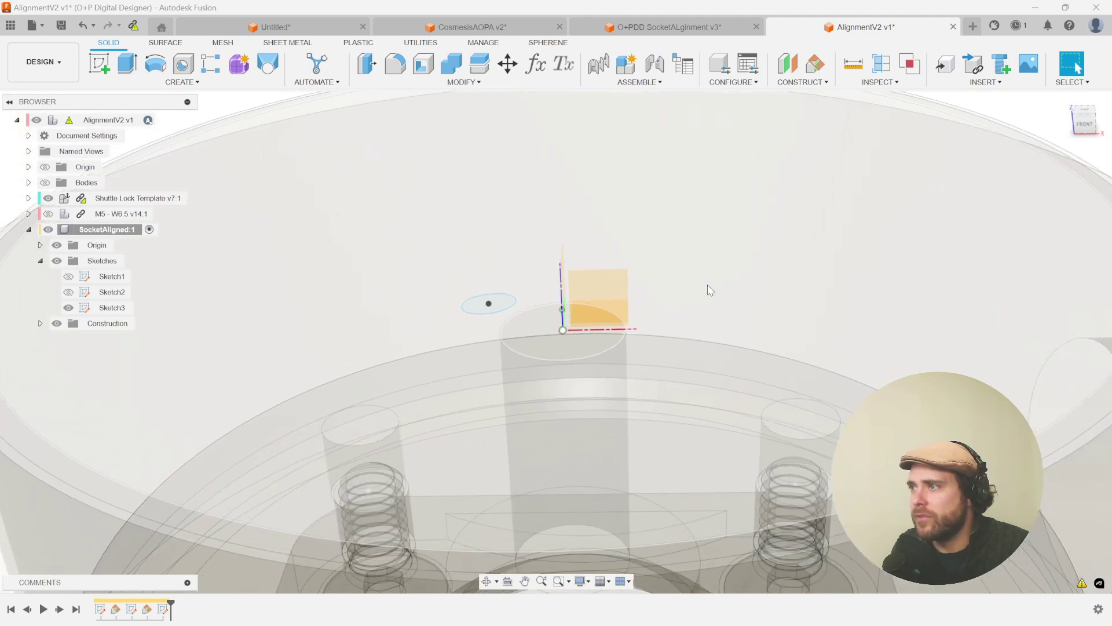
pyautogui.keyDown('shift'); pyautogui.moveTo(711, 291); pyautogui.dragTo(634, 303, button='middle'); pyautogui.keyUp('shift')
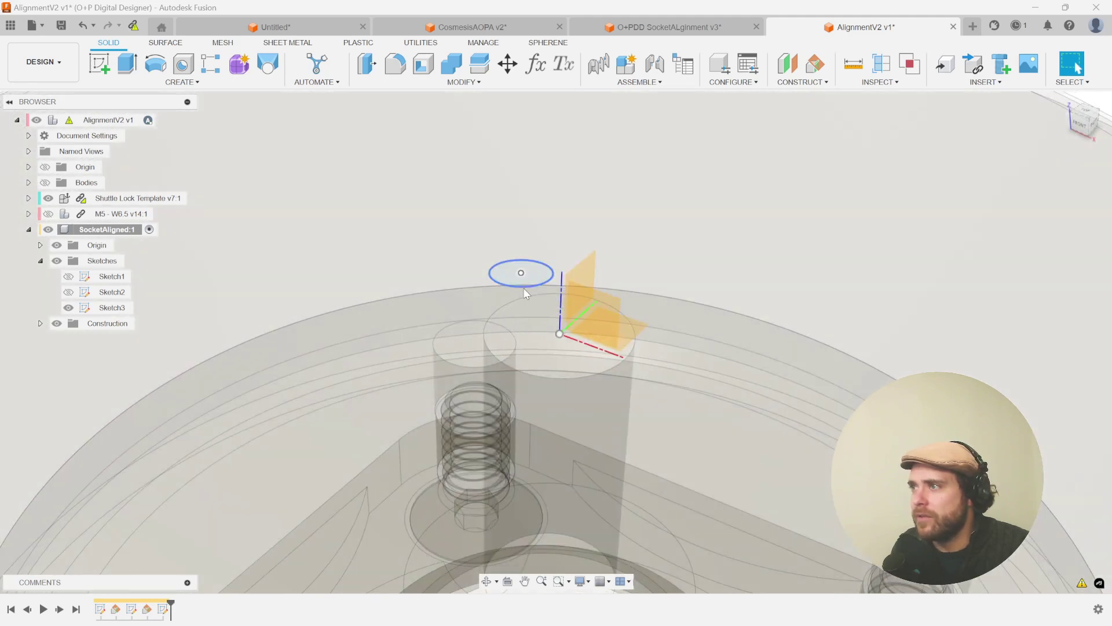
pyautogui.moveTo(524, 285); pyautogui.dragTo(672, 426)
pyautogui.scroll(-1, 672, 426)
pyautogui.moveTo(664, 348)
pyautogui.keyDown('shift'); pyautogui.mouseDown(button='middle')
pyautogui.moveTo(638, 343)
pyautogui.moveTo(652, 268)
pyautogui.mouseUp(button='middle'); pyautogui.keyUp('shift')
pyautogui.scroll(-3, 638, 343)
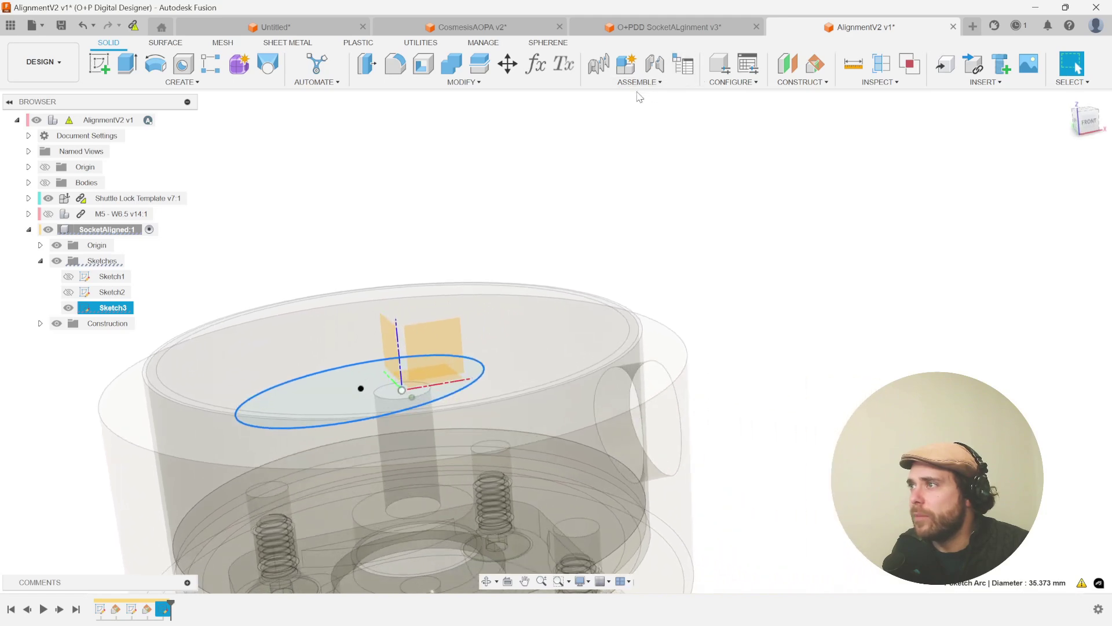
# - Open the parameters beside the model and show the M5 - W6.5 component for reference
pyautogui.click(535, 64)
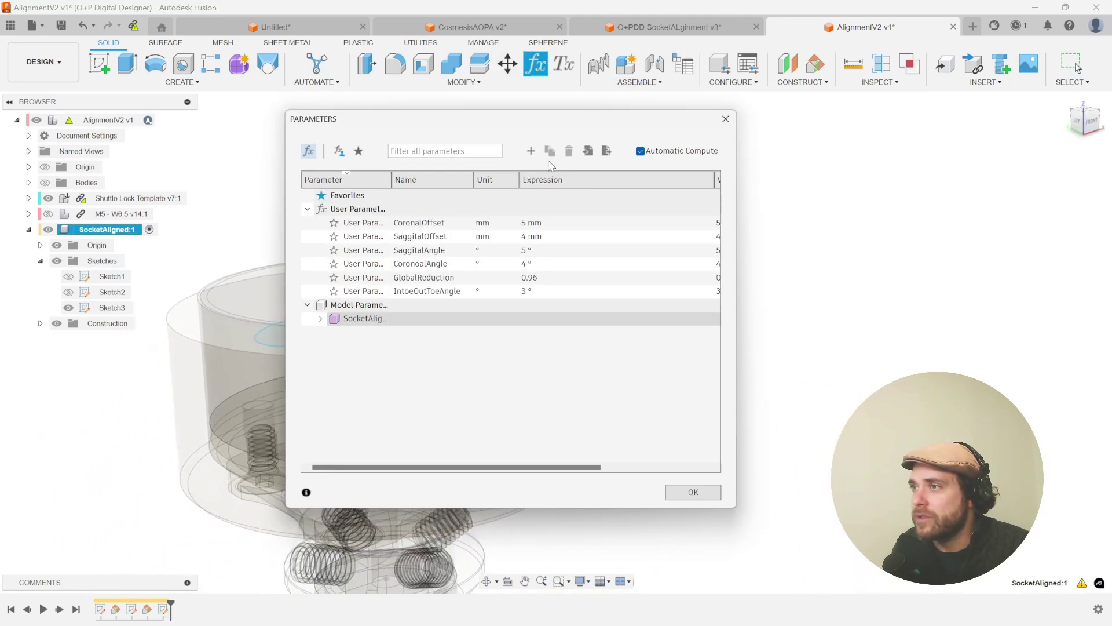
pyautogui.moveTo(505, 121); pyautogui.dragTo(760, 111)
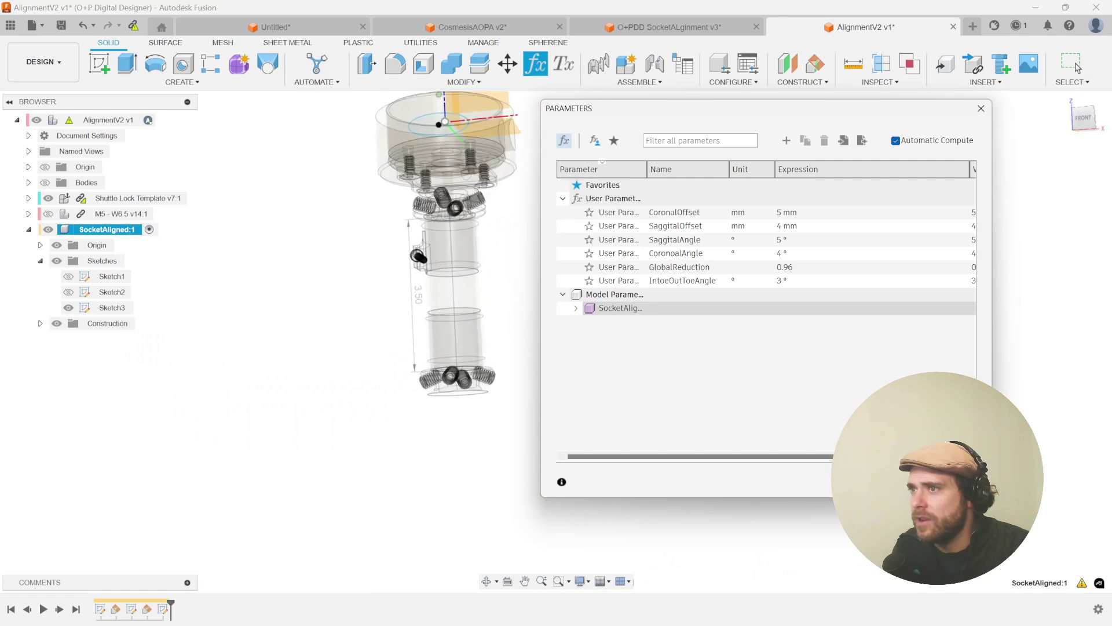
pyautogui.click(48, 214)
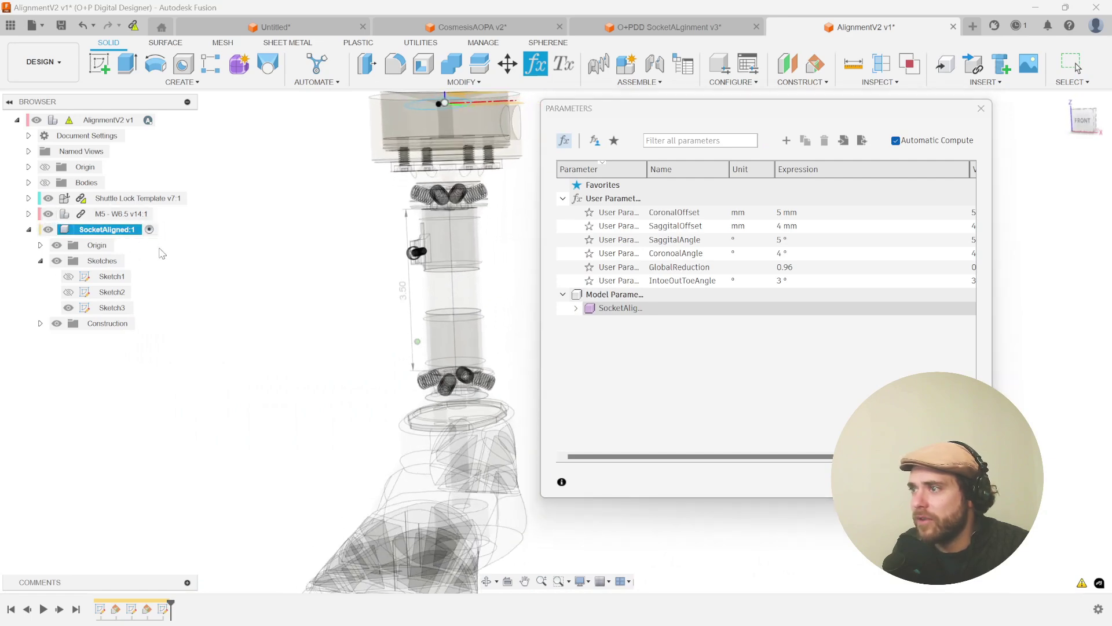
pyautogui.scroll(3, 387, 279)
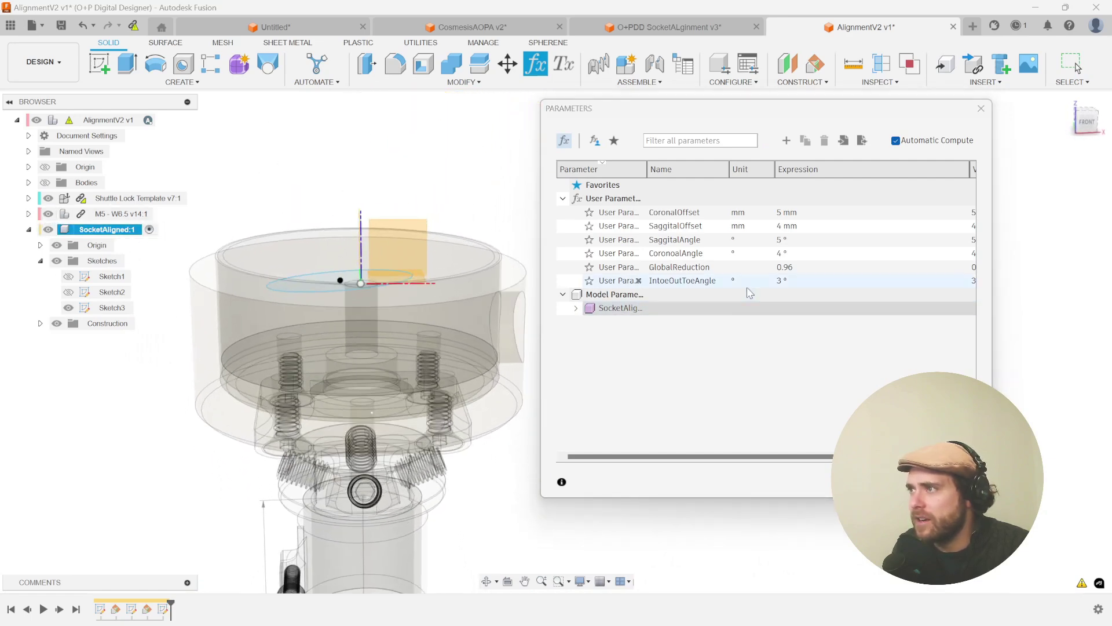
# - Test the tilt of the circle by setting the CoronoalAngle parameter to 6° and then to 12°
pyautogui.doubleClick(824, 253)
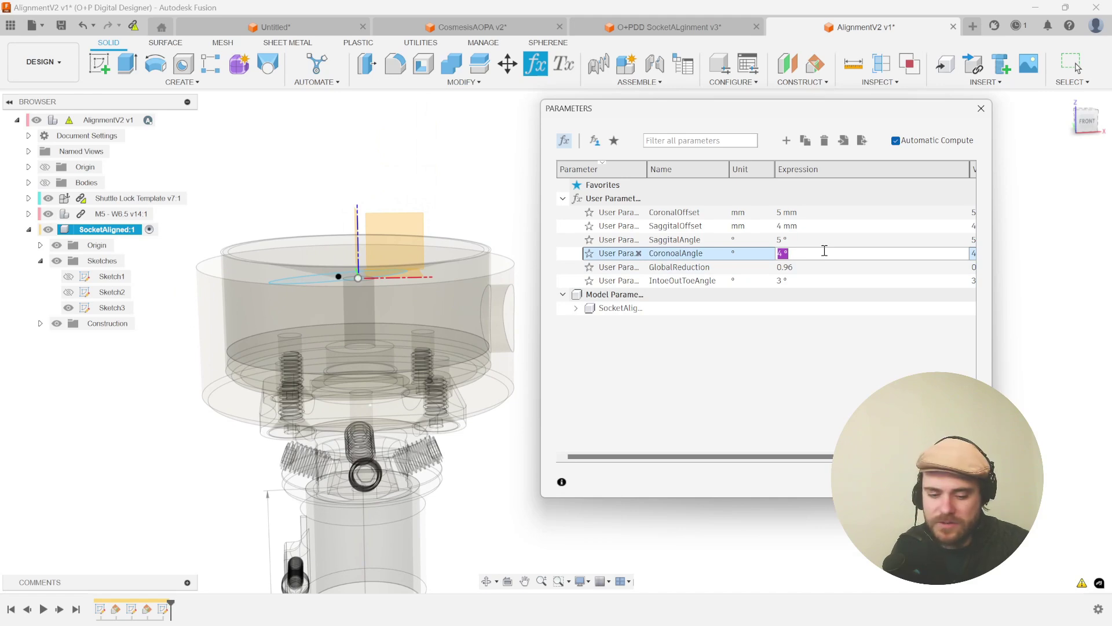
pyautogui.press('Return')
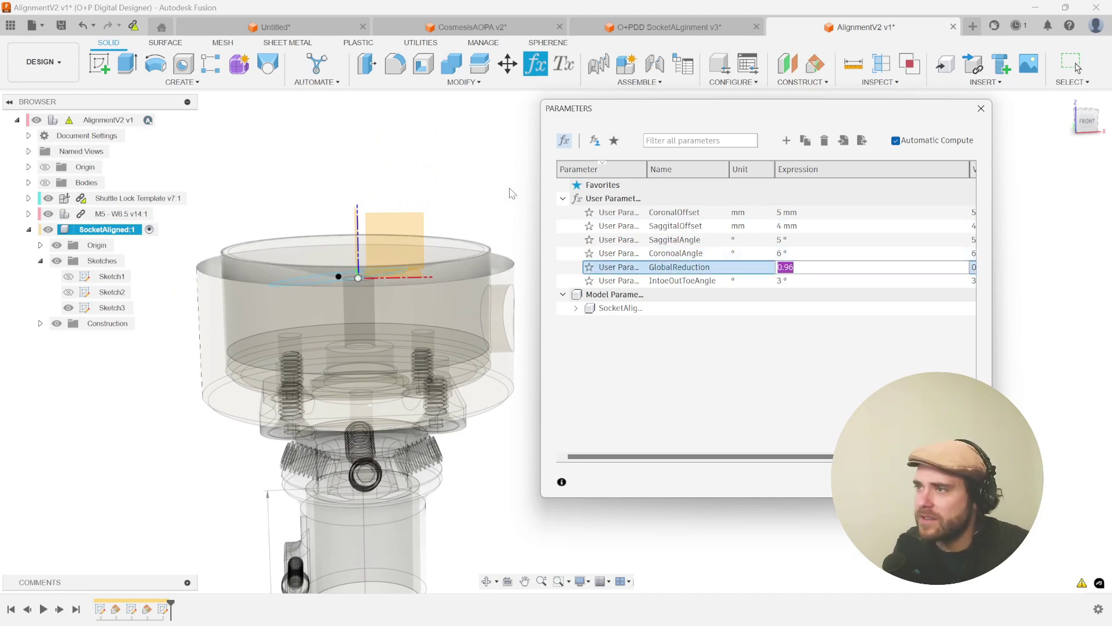
pyautogui.scroll(3, 504, 188)
pyautogui.moveTo(266, 269); pyautogui.dragTo(408, 261, button='middle')
pyautogui.doubleClick(798, 254)
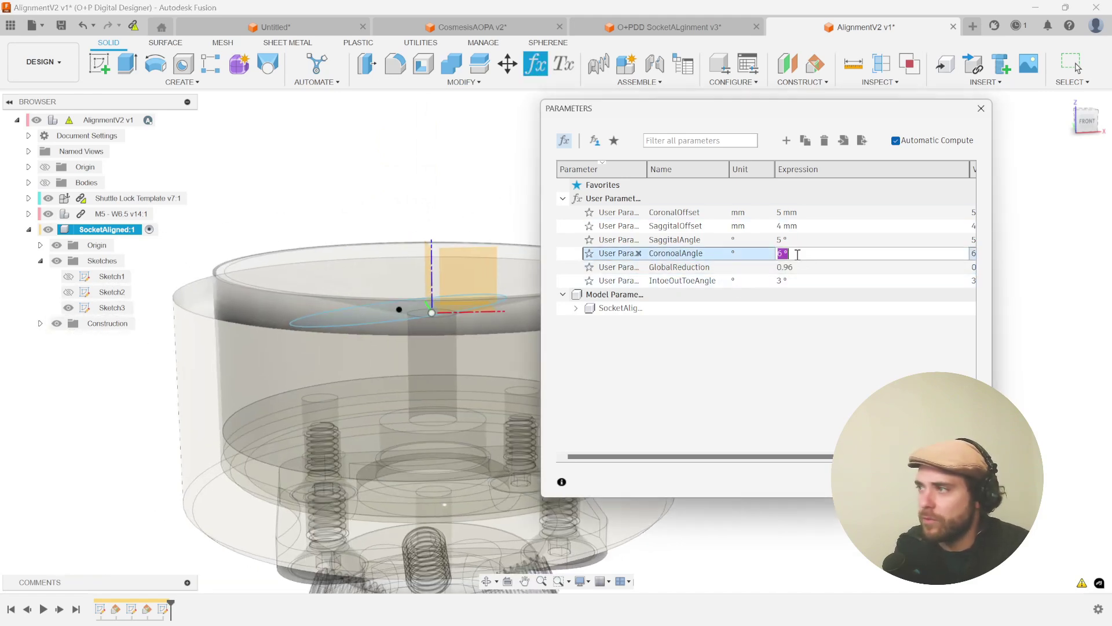
pyautogui.write('12')
pyautogui.press('Return')
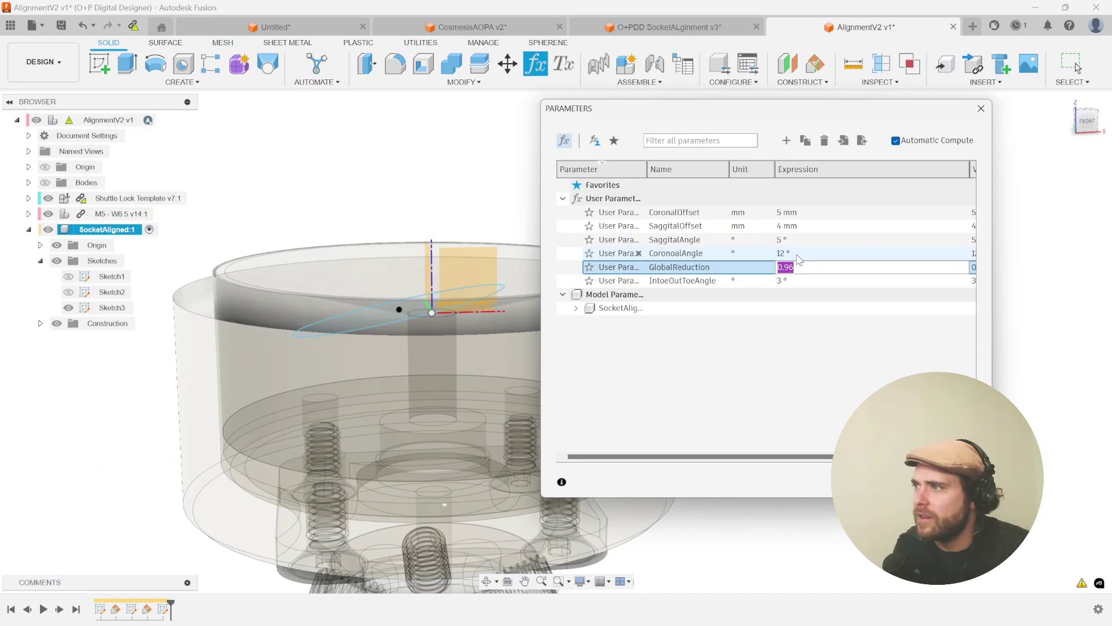
# - Set the CoronoalAngle parameter to -12°
pyautogui.doubleClick(797, 254)
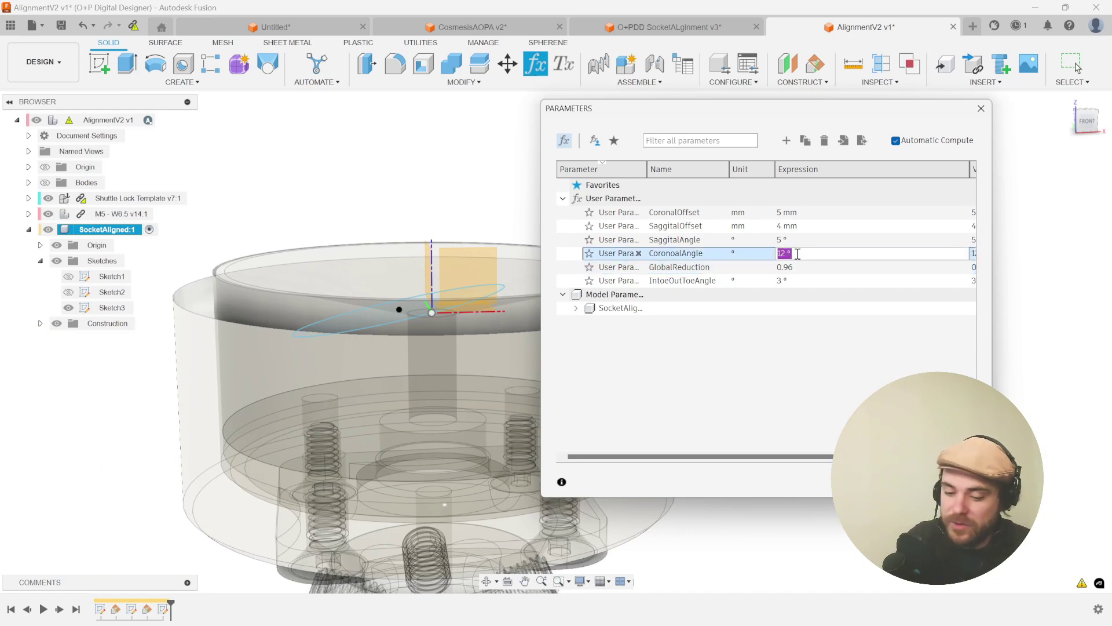
pyautogui.write('-12')
pyautogui.press('Return')
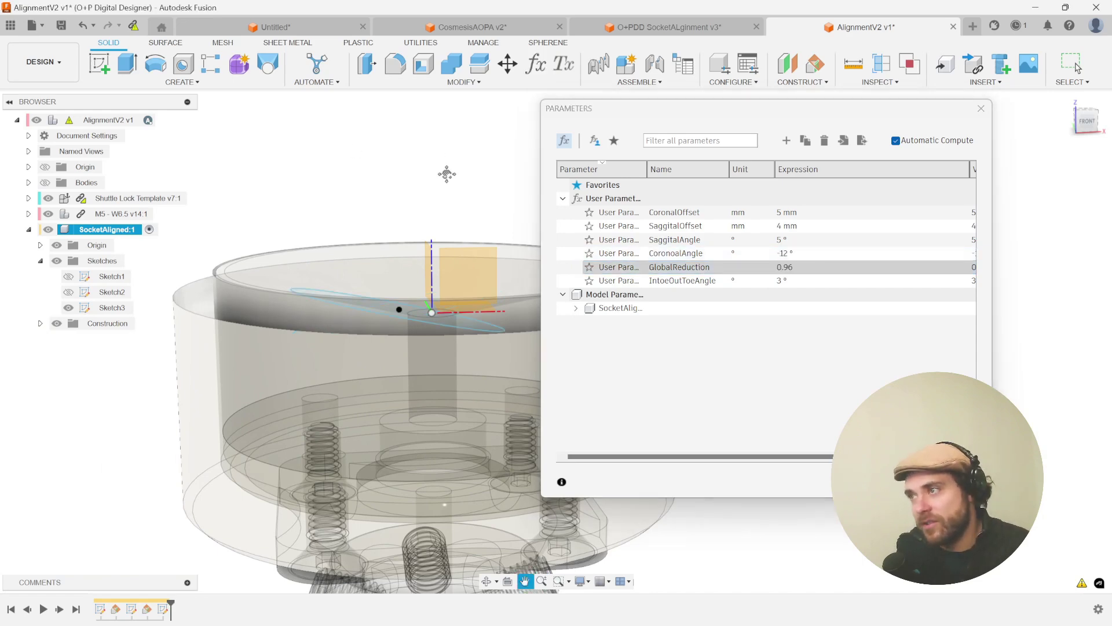
pyautogui.moveTo(447, 172); pyautogui.dragTo(419, 184, button='middle')
# - Set the SaggitalAngle parameter to -8° and check the circle's tilt from the side and front
pyautogui.doubleClick(789, 240)
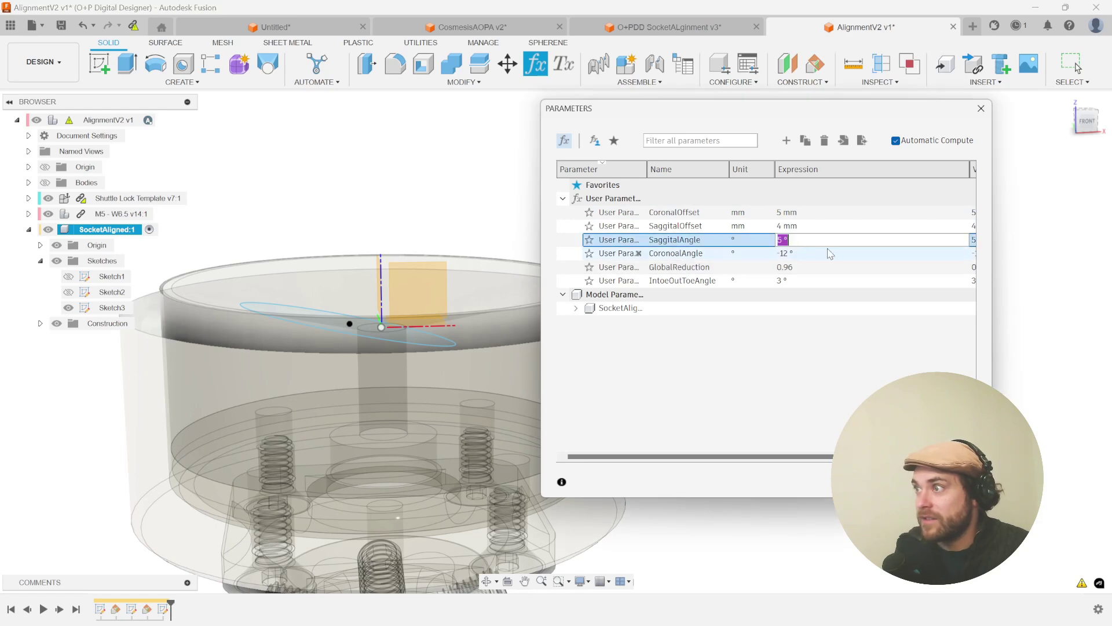
pyautogui.keyDown('shift'); pyautogui.moveTo(450, 231); pyautogui.dragTo(519, 233, button='middle'); pyautogui.keyUp('shift')
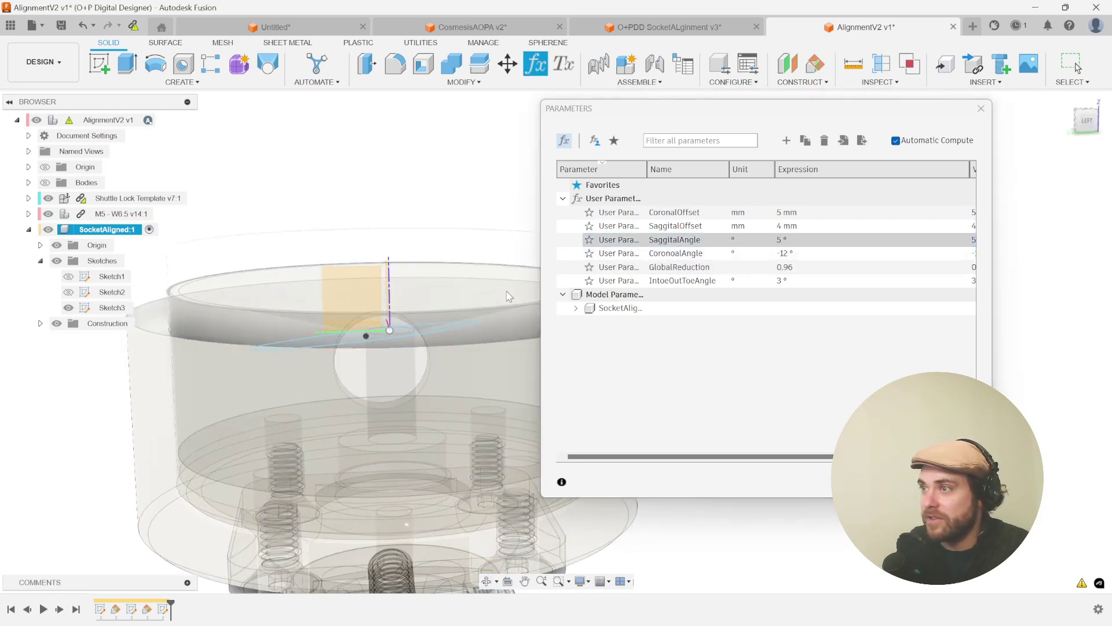
pyautogui.doubleClick(780, 242)
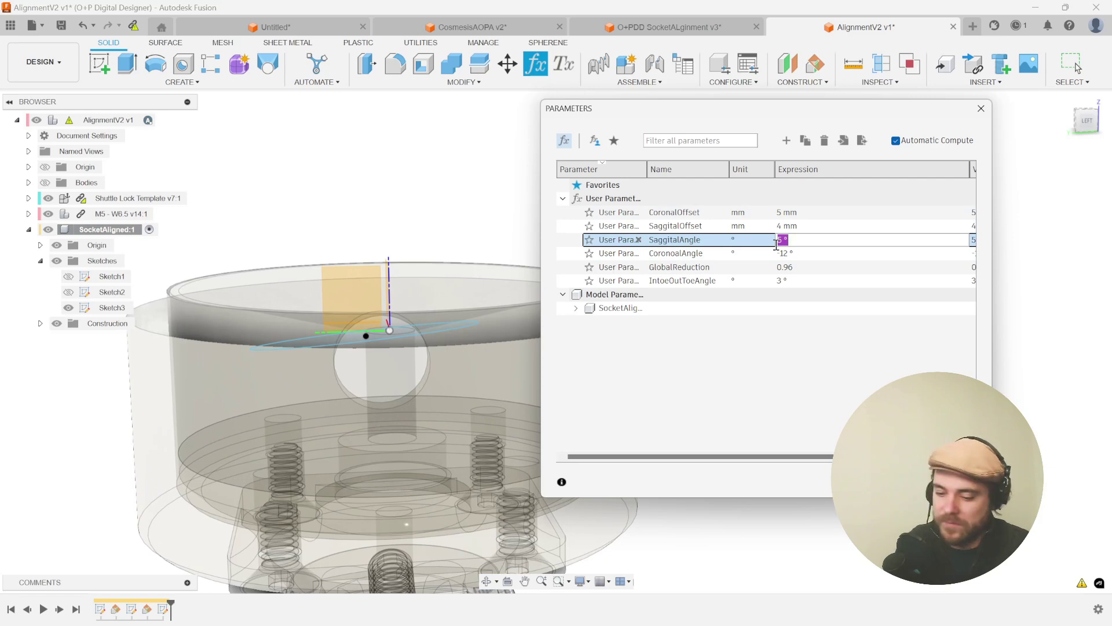
pyautogui.press('Tab')
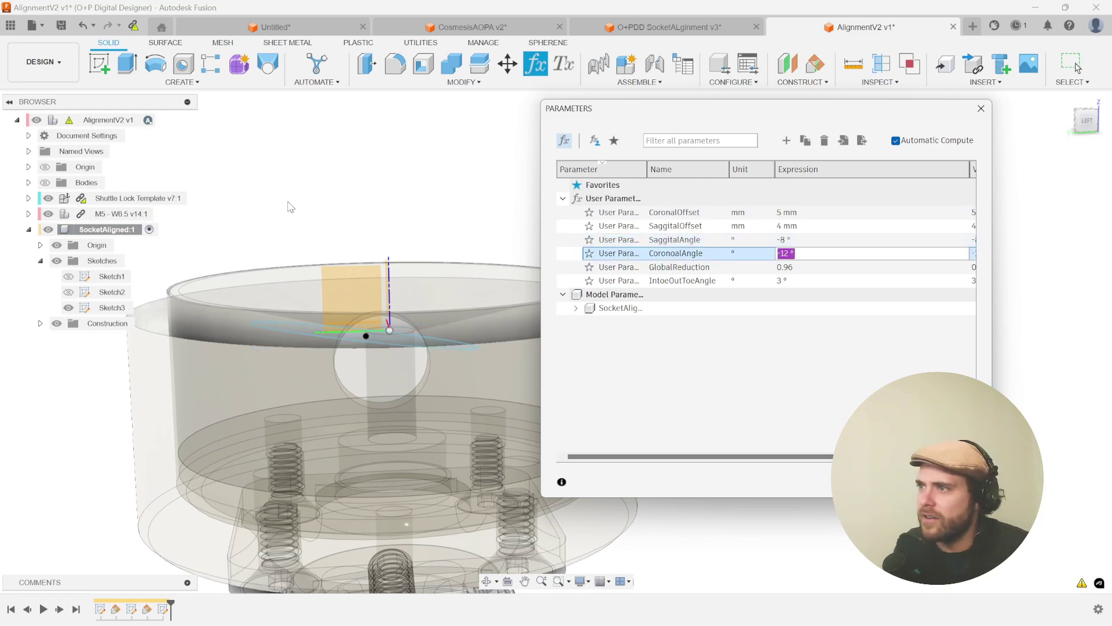
pyautogui.keyDown('shift'); pyautogui.moveTo(410, 238); pyautogui.dragTo(293, 256, button='middle'); pyautogui.keyUp('shift')
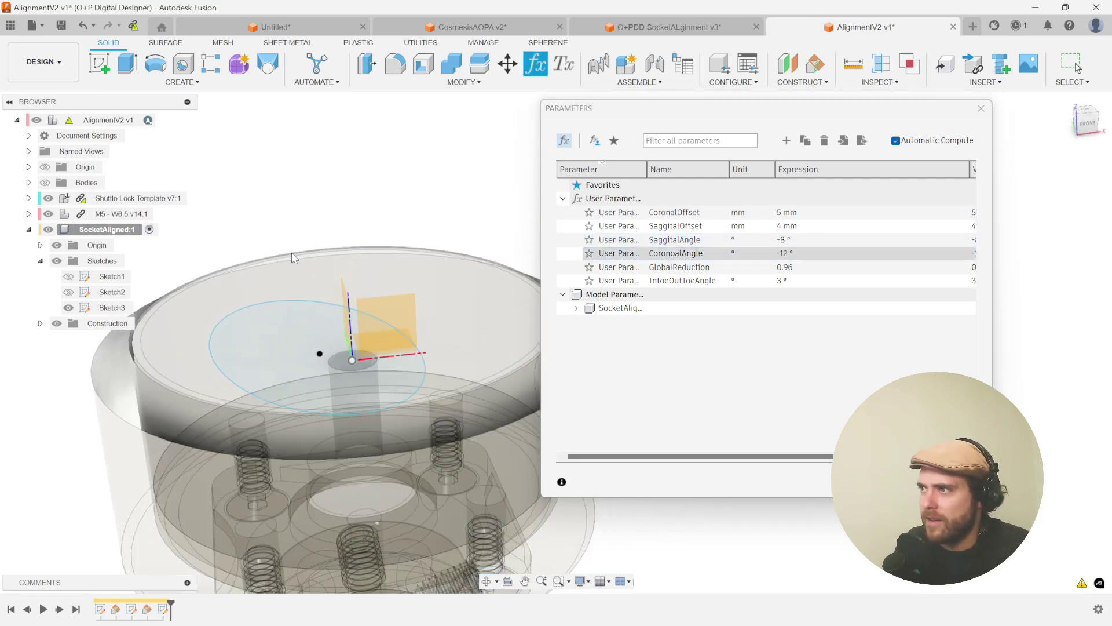
# - Test the circle's shift by setting CoronalOffset to 8 mm and SaggitalOffset to -6 mm, and inspect it from several angles
pyautogui.doubleClick(813, 213)
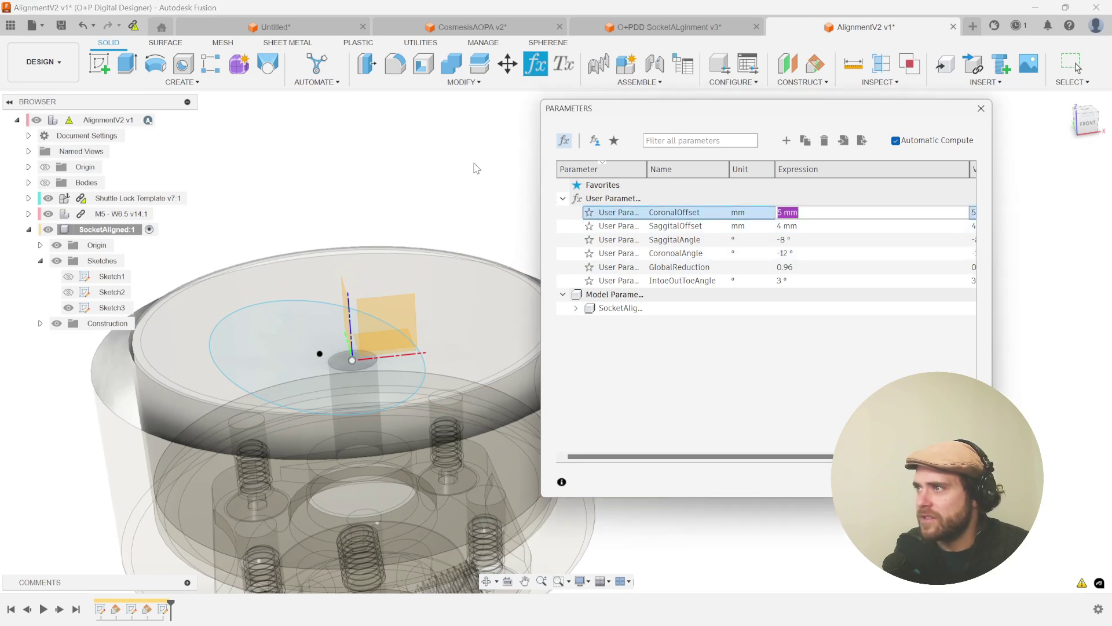
pyautogui.press('Tab')
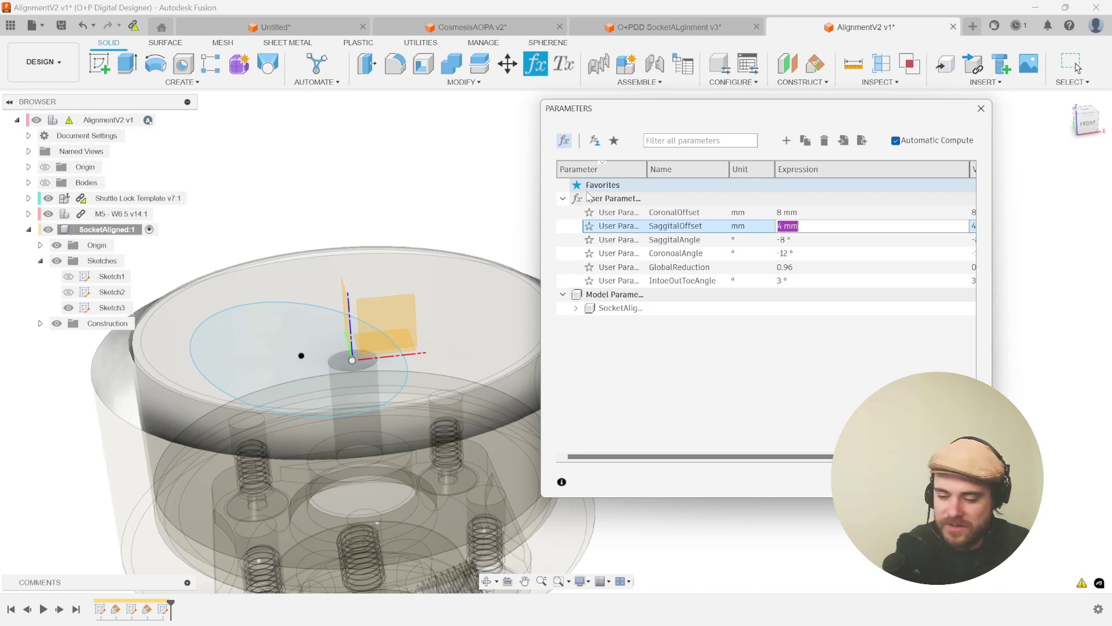
pyautogui.press('Tab')
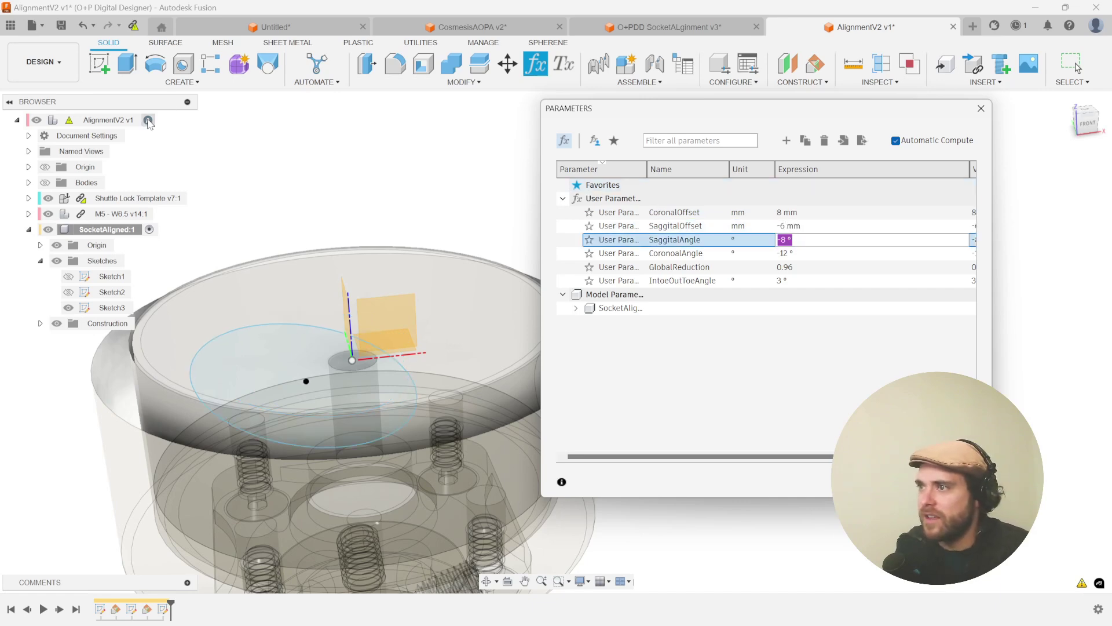
pyautogui.keyDown('shift'); pyautogui.moveTo(362, 241); pyautogui.dragTo(452, 313, button='middle'); pyautogui.keyUp('shift')
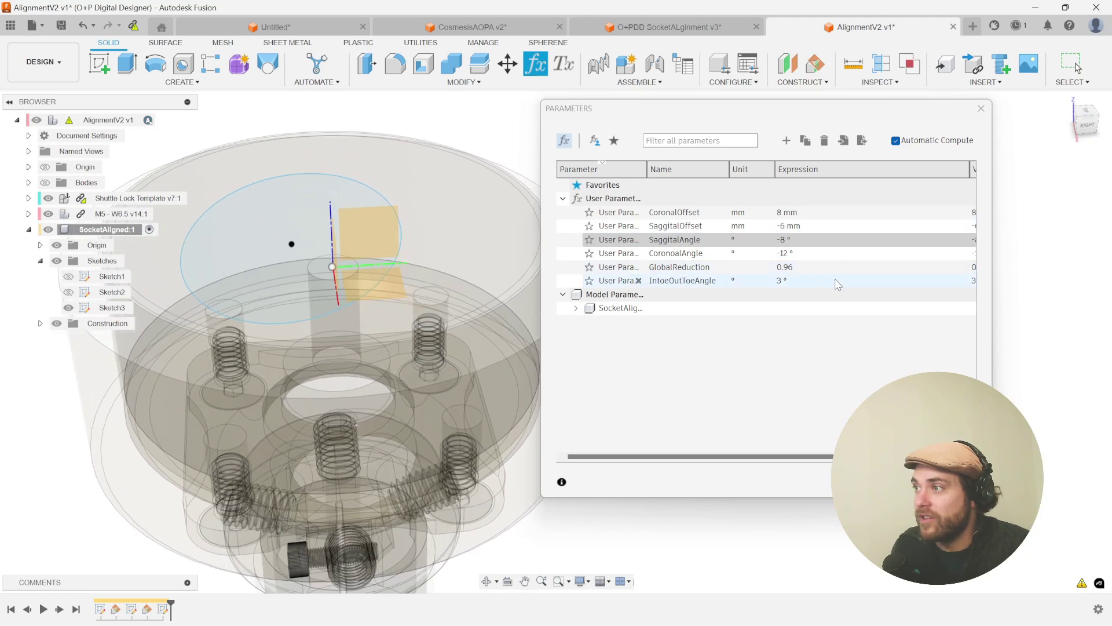
pyautogui.keyDown('shift'); pyautogui.moveTo(631, 270); pyautogui.dragTo(452, 208, button='middle'); pyautogui.keyUp('shift')
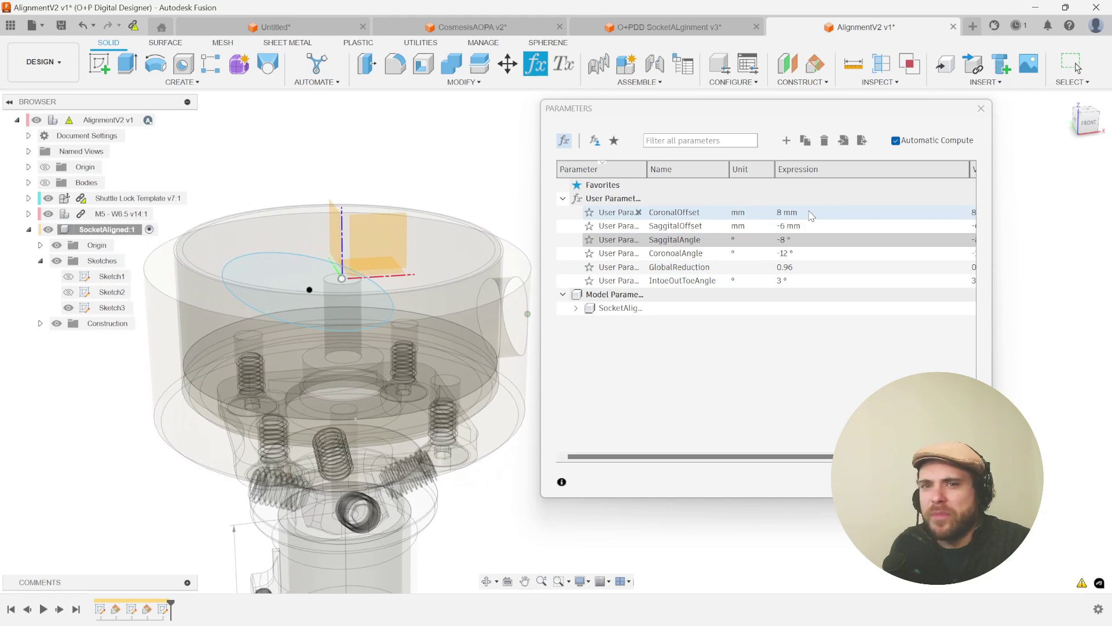
# - Set both CoronalOffset and SaggitalOffset to 0 mm to test the circle without any offset
pyautogui.click(810, 213)
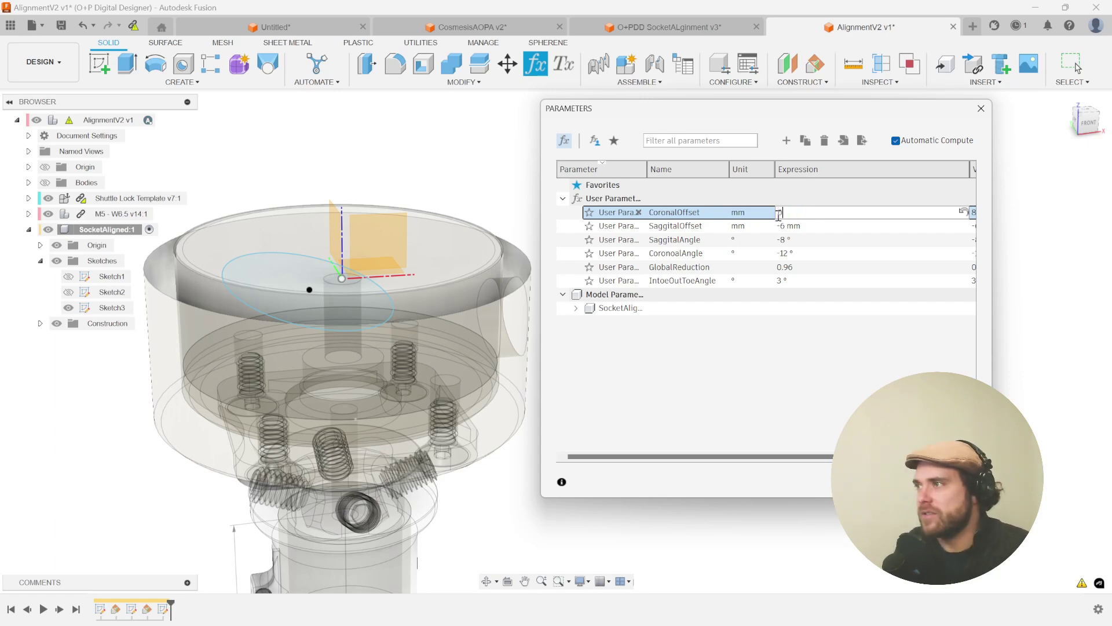
pyautogui.press('Return')
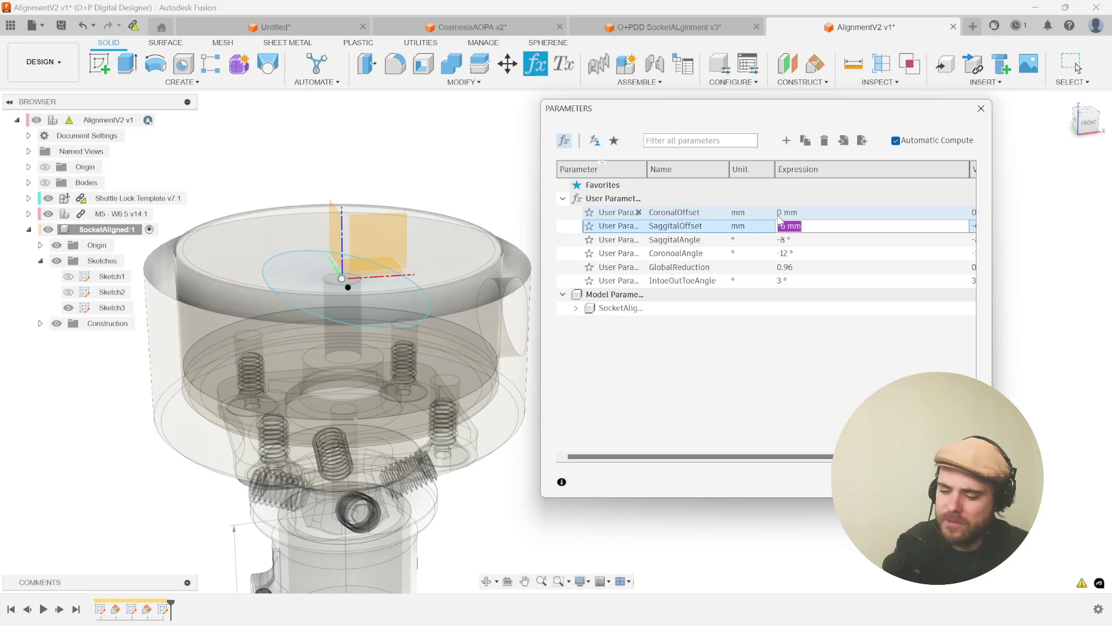
pyautogui.press('Return')
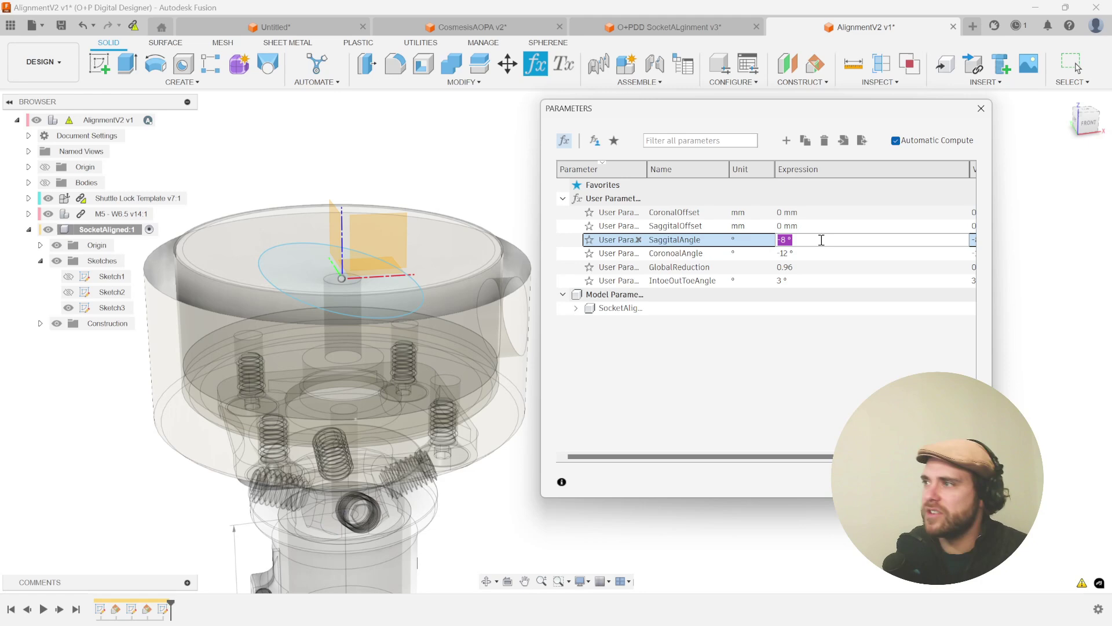
# - Set CoronalOffset to 25 mm and SaggitalOffset to 15 mm, and close the parameters
pyautogui.click(821, 211)
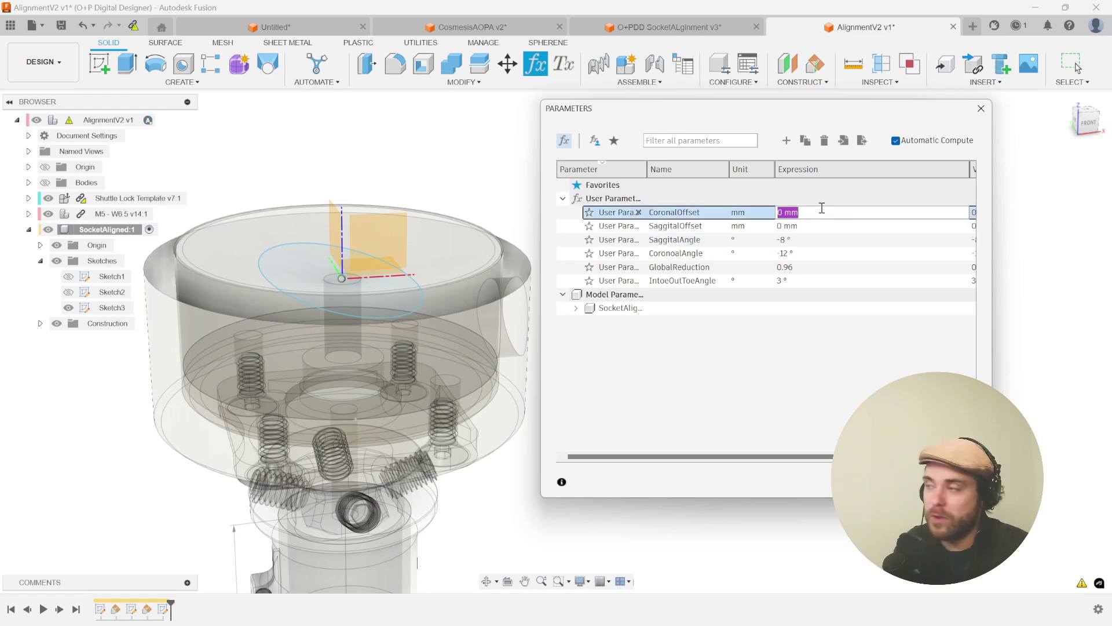
pyautogui.write('25')
pyautogui.press('Return')
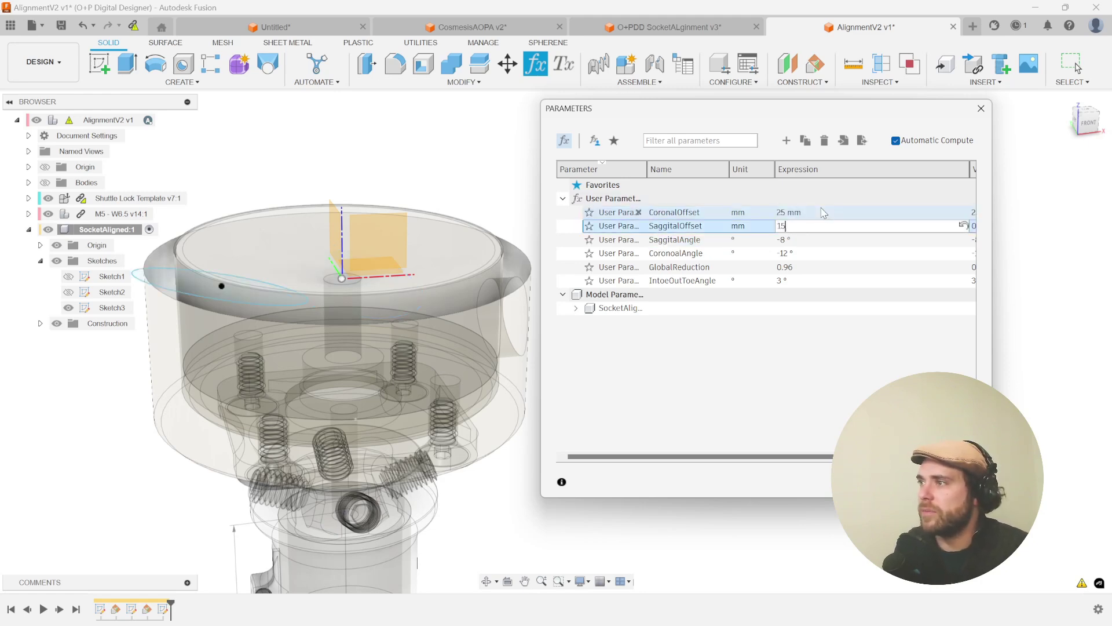
pyautogui.press('Return')
pyautogui.press('Return')
pyautogui.click(944, 480)
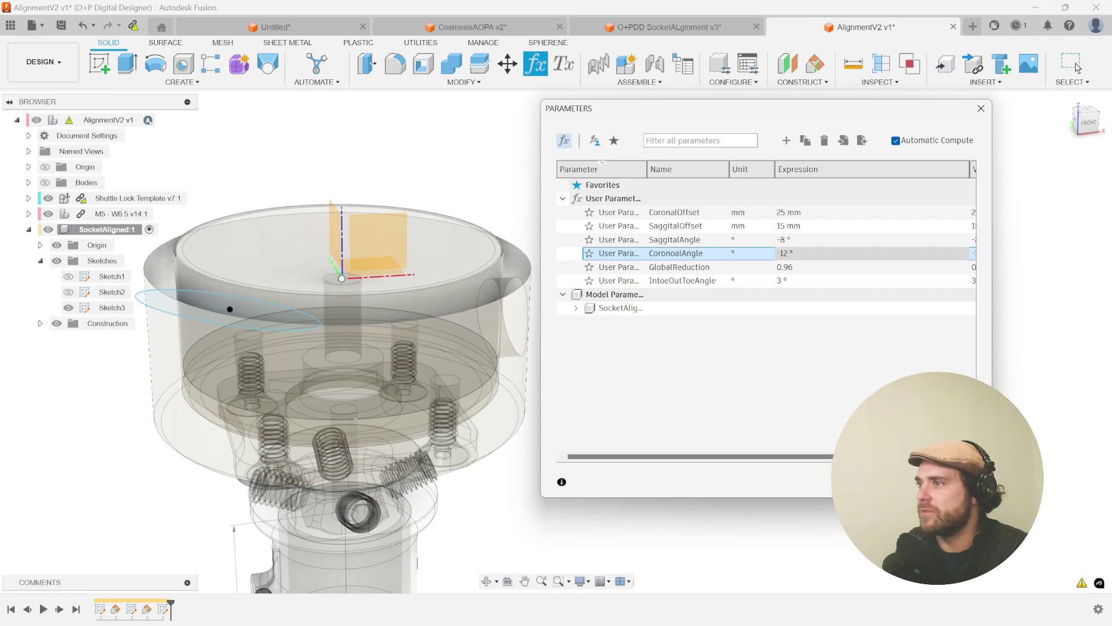
pyautogui.click(715, 310)
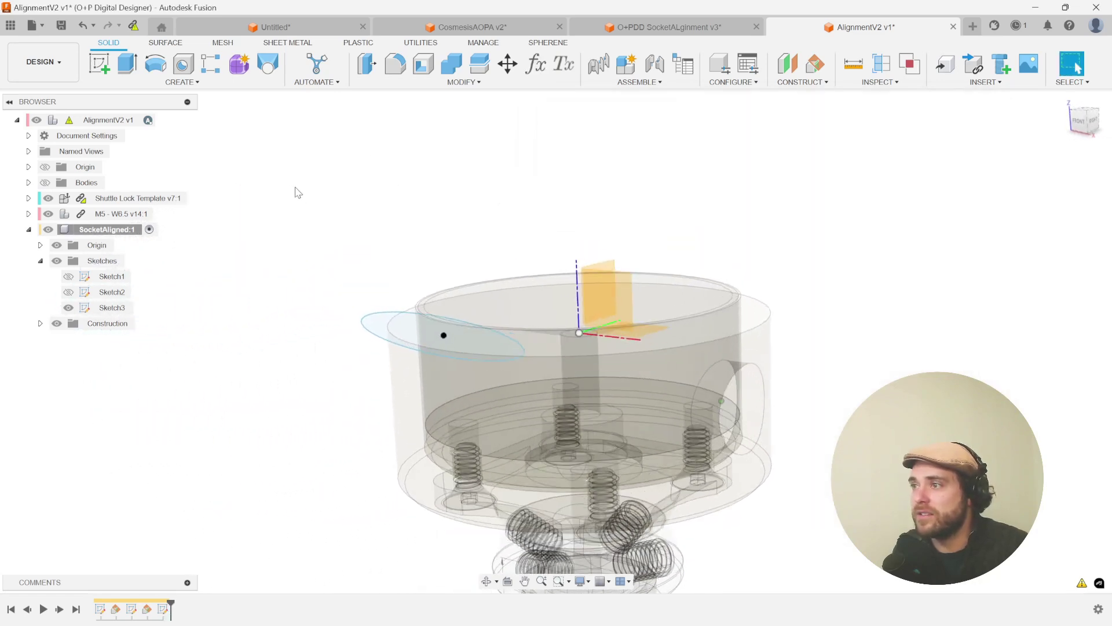
# - Hide the M5 - W6.5 and Shuttle Lock Template components
pyautogui.click(48, 214)
pyautogui.click(48, 198)
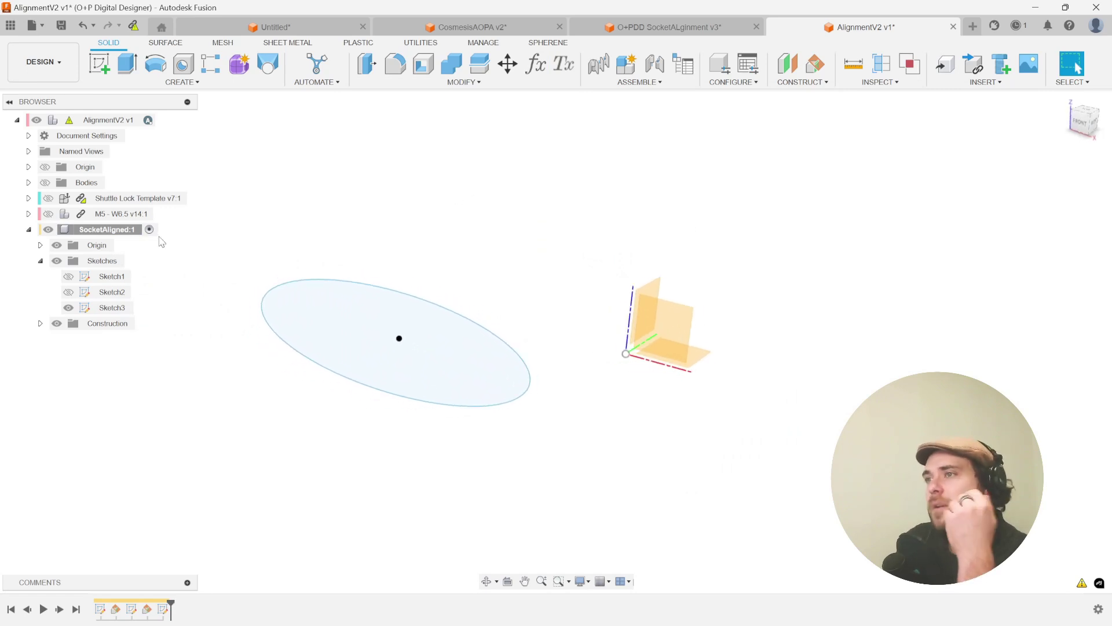
pyautogui.rightClick(114, 239)
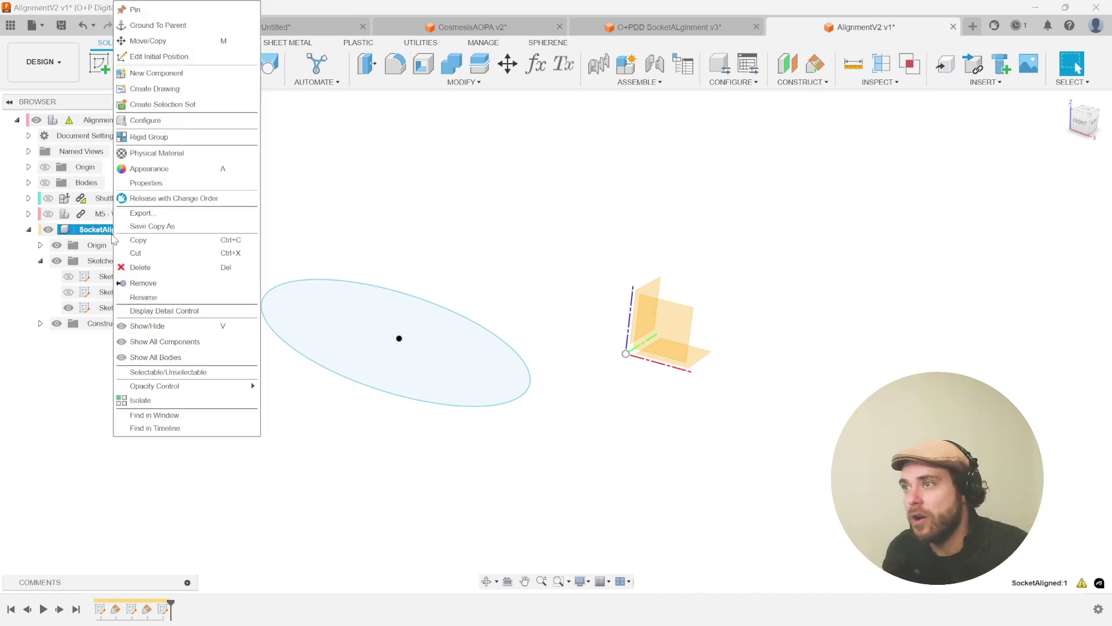
pyautogui.press('super')
pyautogui.press('super')
pyautogui.rightClick(112, 234)
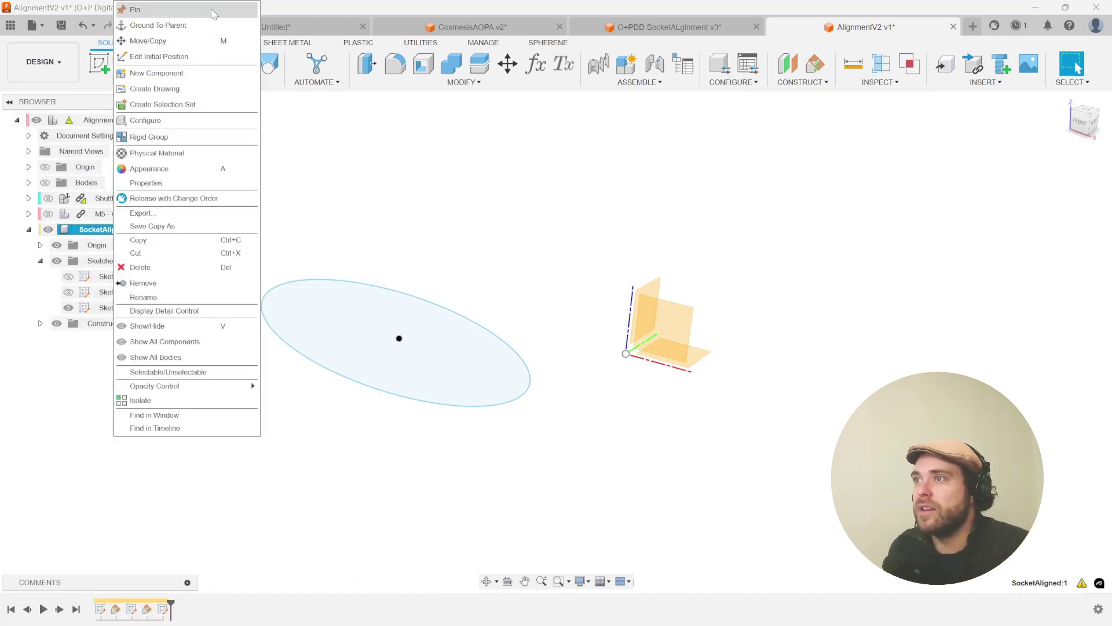
pyautogui.click(569, 187)
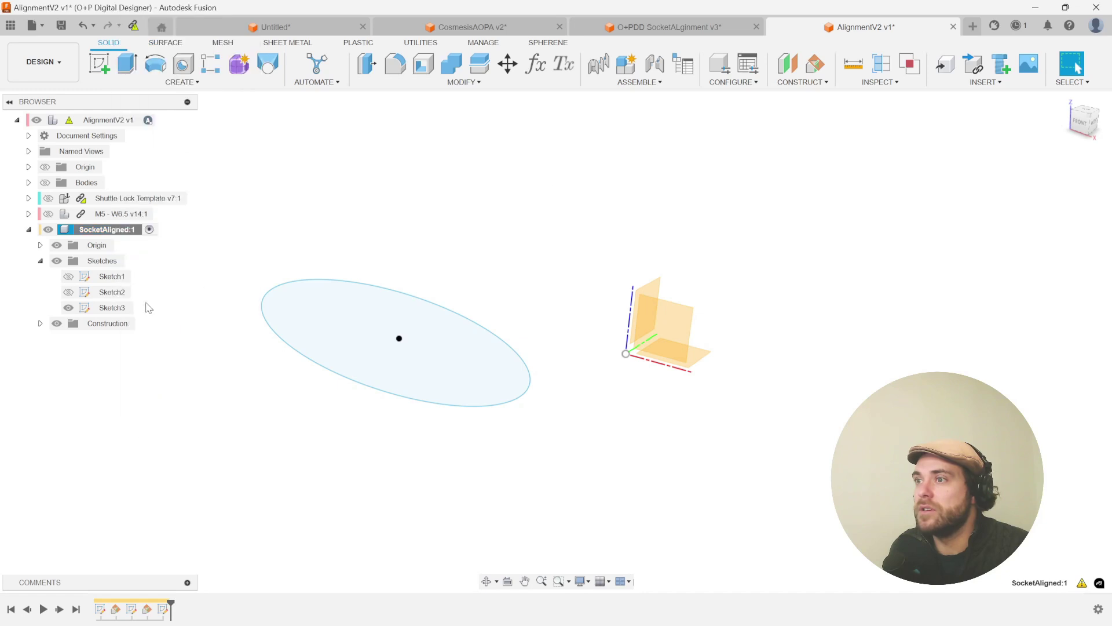
pyautogui.rightClick(113, 229)
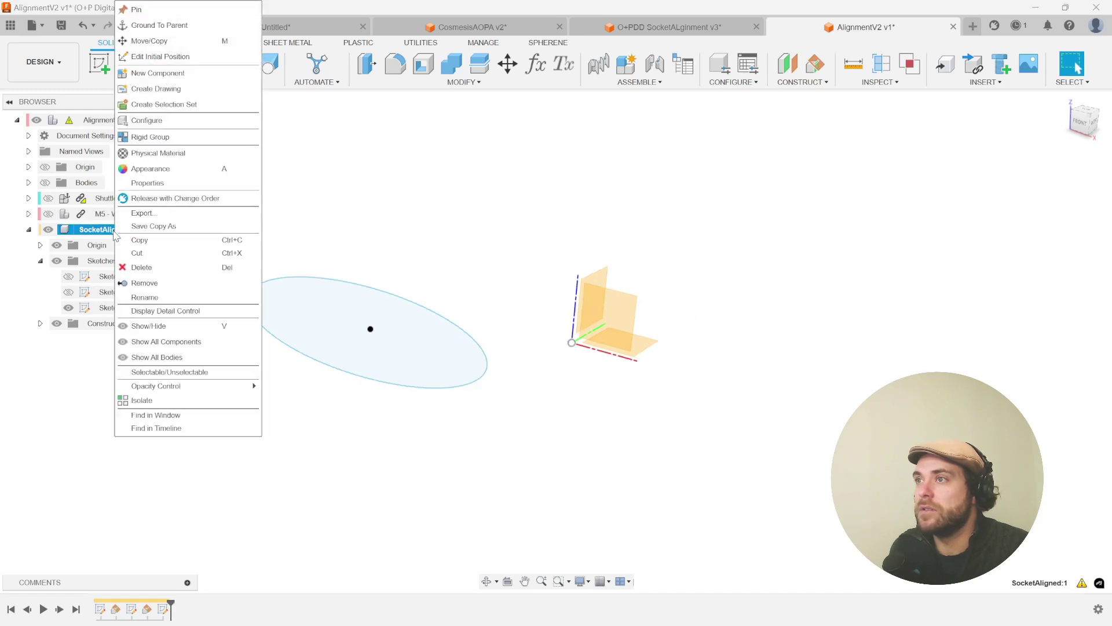
pyautogui.click(160, 1)
pyautogui.rightClick(72, 230)
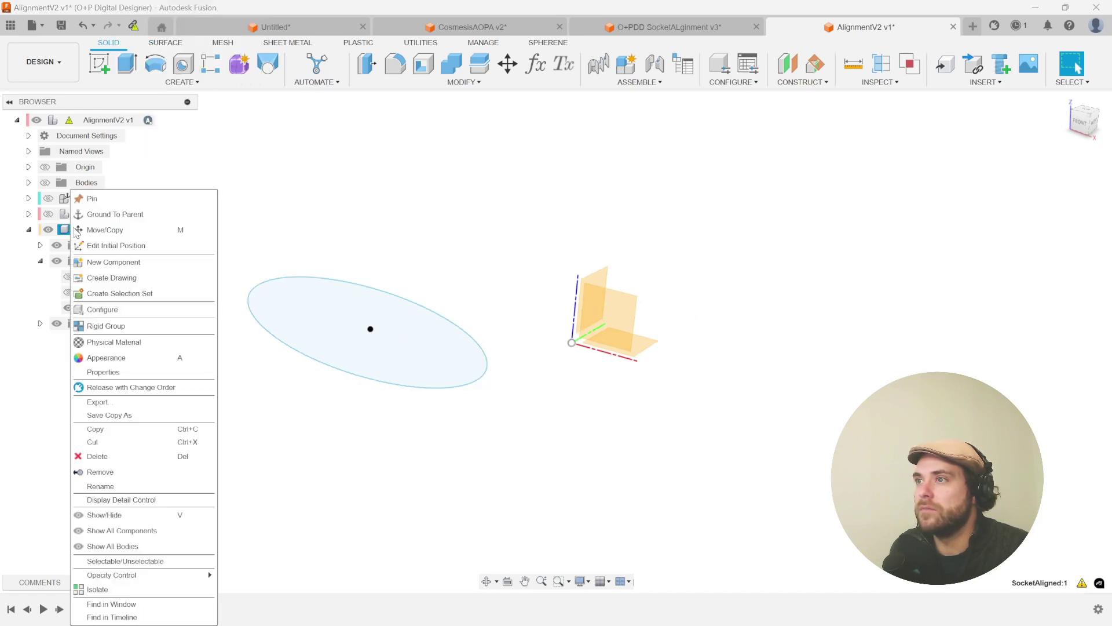
pyautogui.click(230, 156)
# - Create an internal standard component named Socket inside SocketAligned and make it active
pyautogui.click(175, 83)
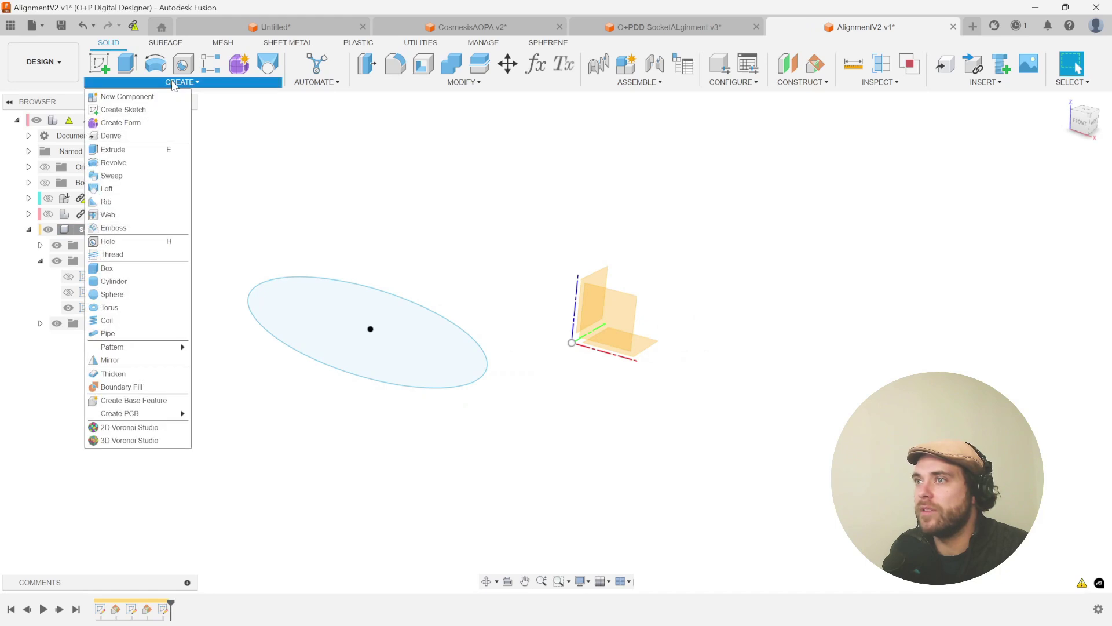
pyautogui.click(104, 96)
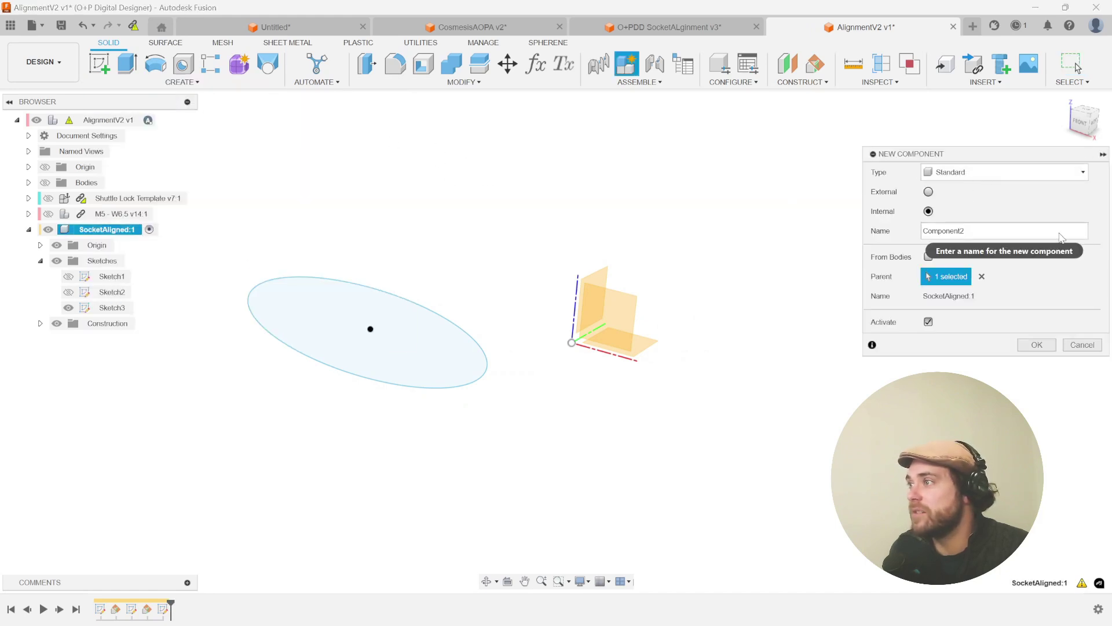
pyautogui.moveTo(992, 231); pyautogui.dragTo(861, 235)
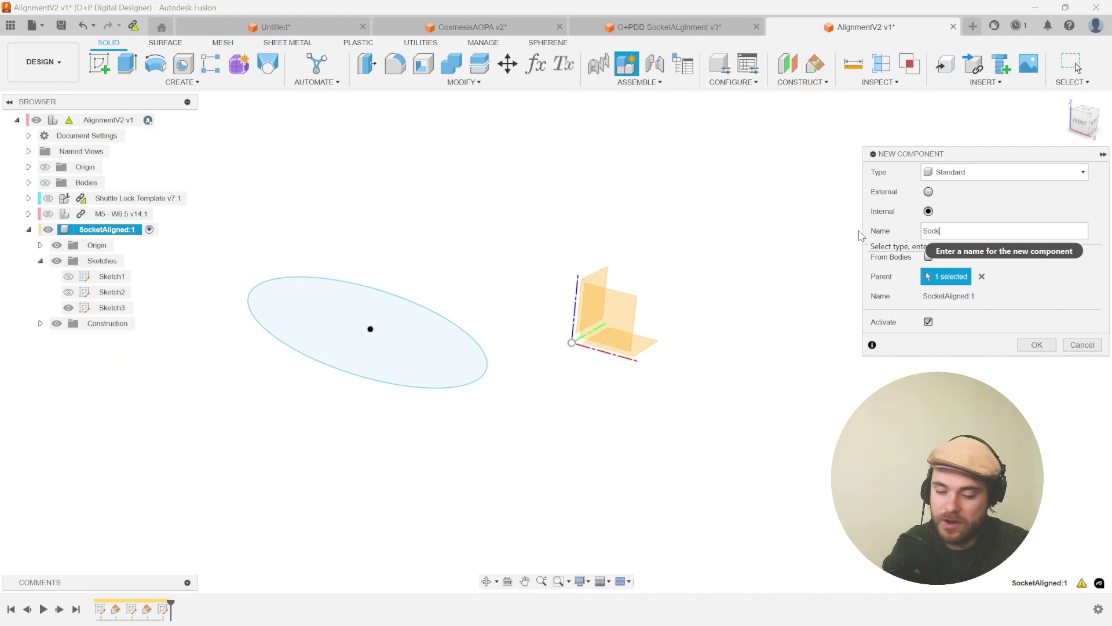
pyautogui.press('Return')
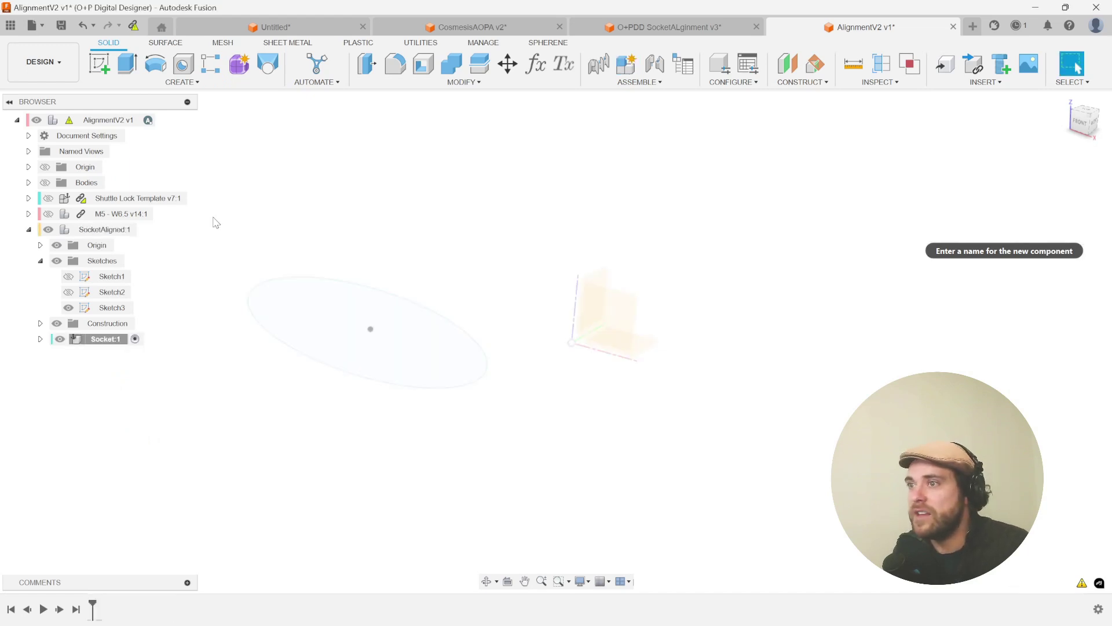
# - Unground the Socket component from its parent and show its origin
pyautogui.rightClick(84, 341)
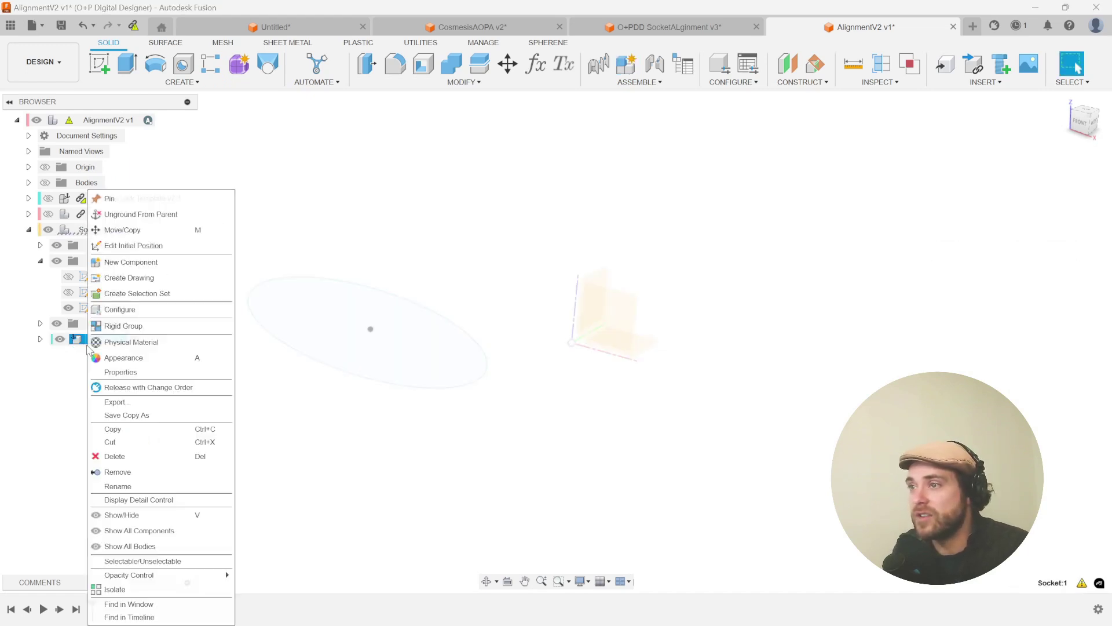
pyautogui.click(148, 214)
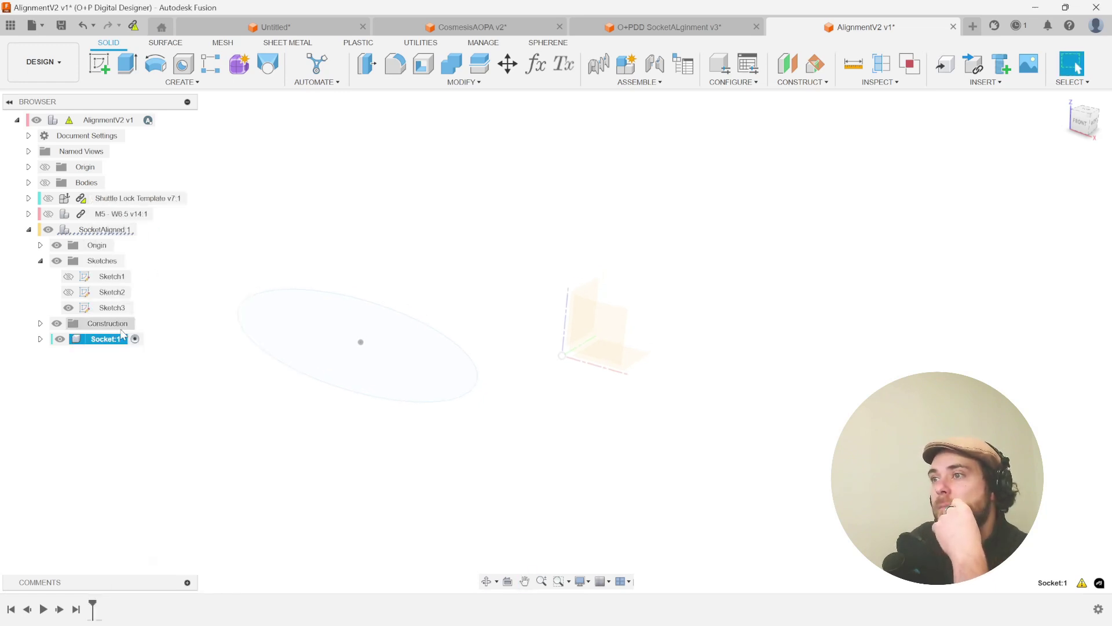
pyautogui.click(68, 361)
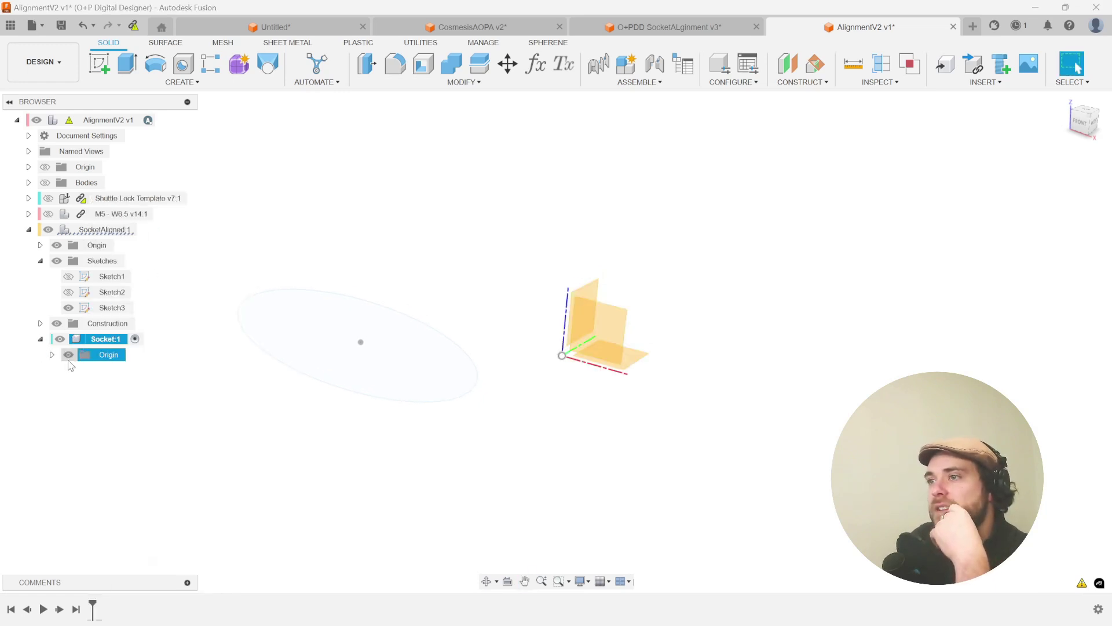
pyautogui.rightClick(100, 339)
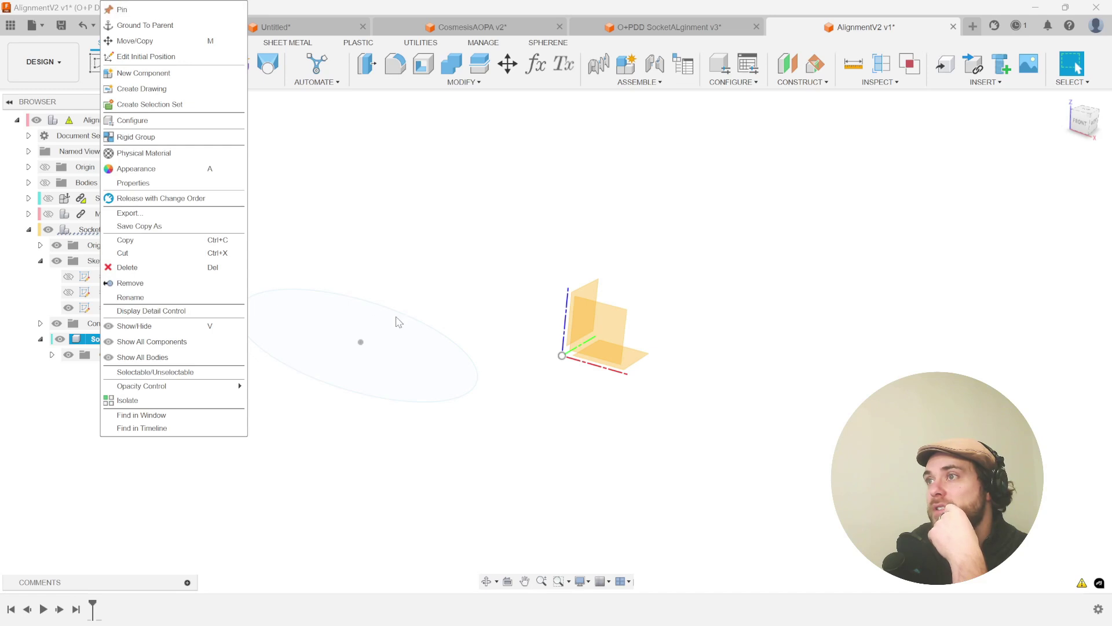
pyautogui.moveTo(368, 226); pyautogui.dragTo(340, 246, button='middle')
pyautogui.moveTo(444, 271)
pyautogui.keyDown('shift'); pyautogui.mouseDown(button='middle')
pyautogui.moveTo(255, 260)
pyautogui.moveTo(572, 329)
pyautogui.mouseUp(button='middle'); pyautogui.keyUp('shift')
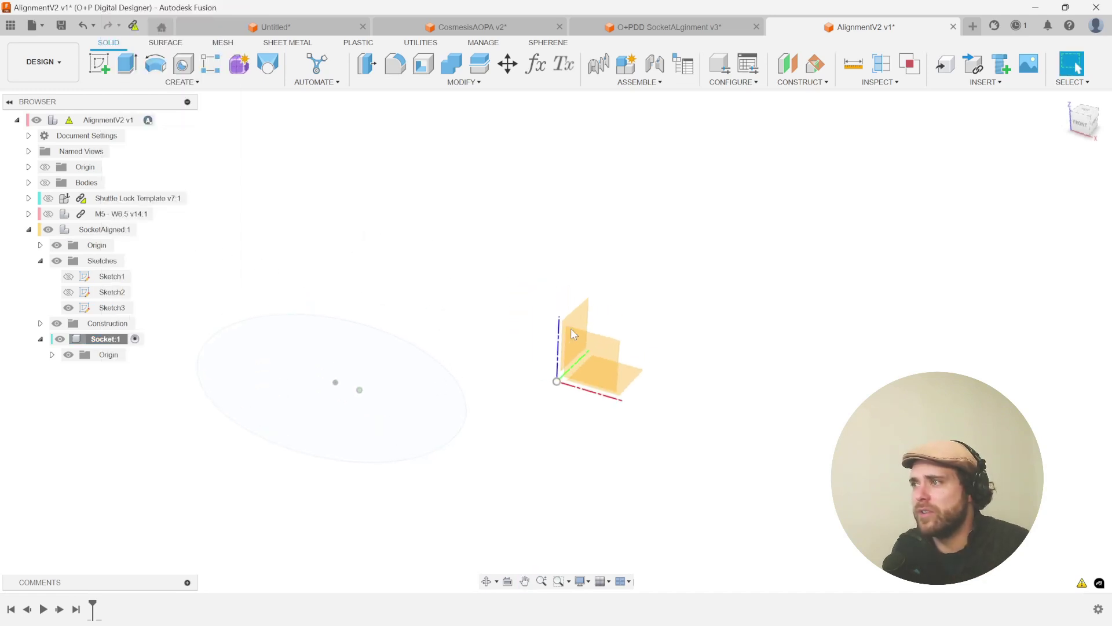
pyautogui.scroll(-1, 625, 383)
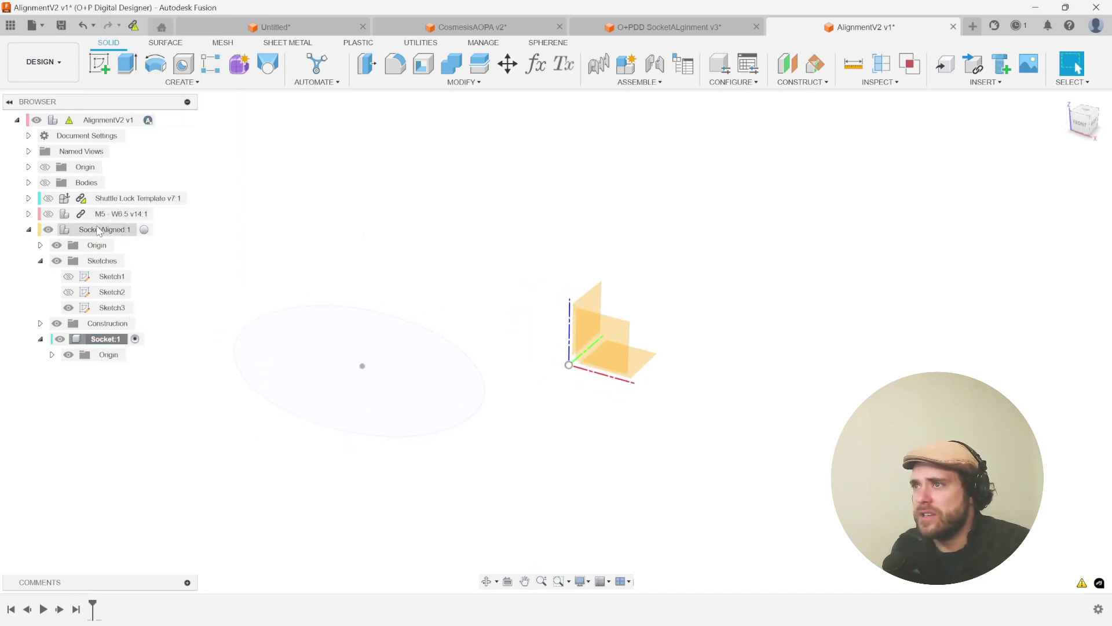
# - Activate the SocketAligned component and hide its origin, keeping the Socket origin visible
pyautogui.click(149, 230)
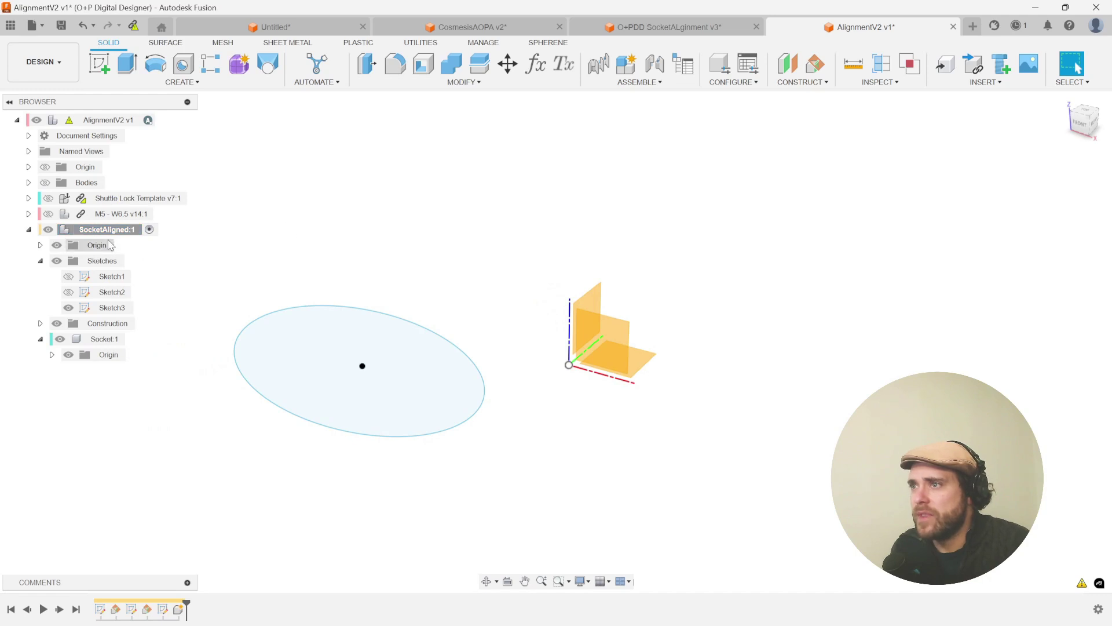
pyautogui.click(58, 246)
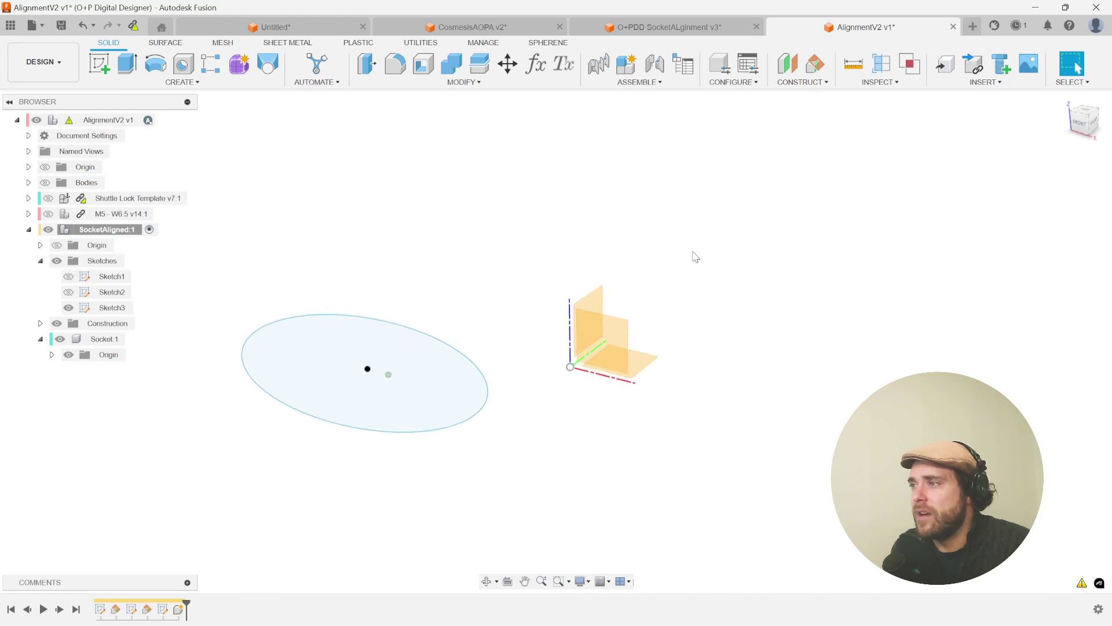
pyautogui.click(129, 339)
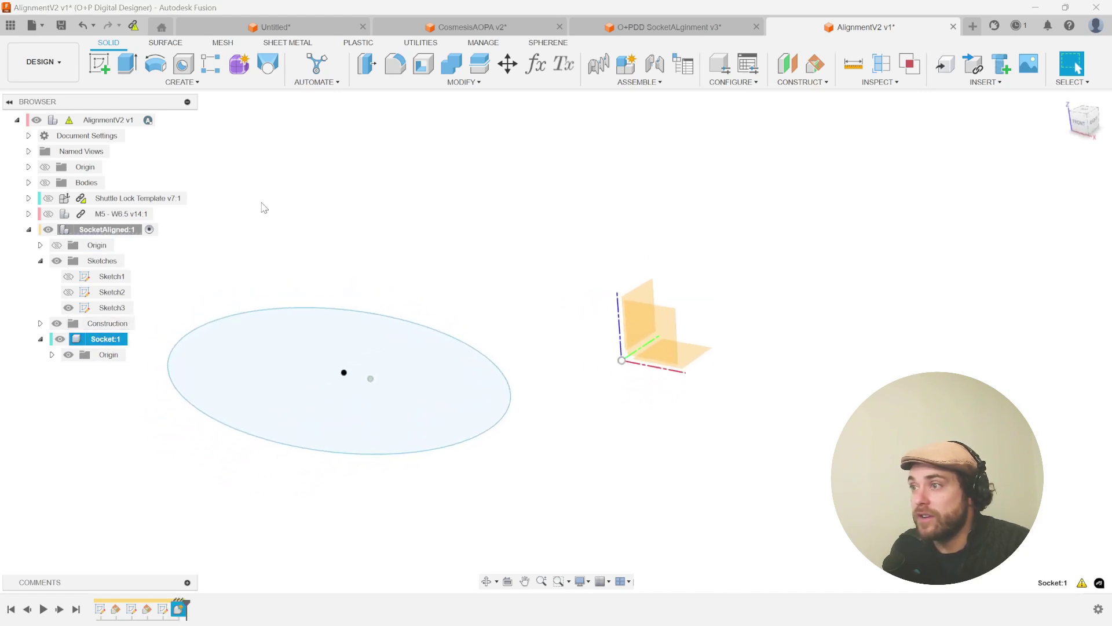
pyautogui.click(468, 175)
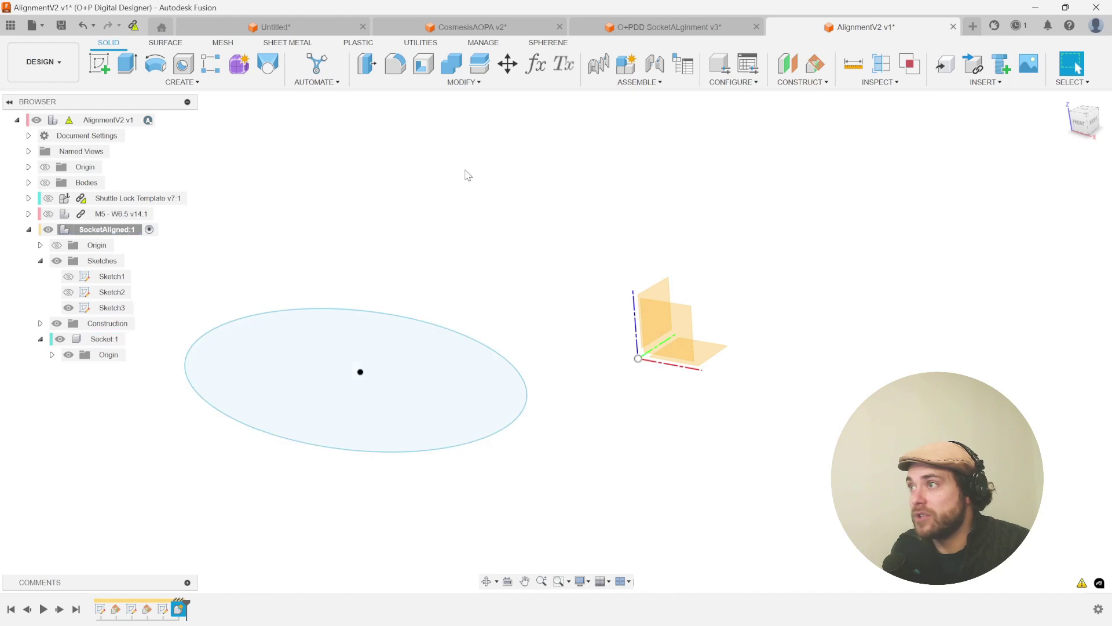
# - Join the Socket component's origin to the centre point of the aligned circle in Sketch3 with a joint
pyautogui.click(659, 70)
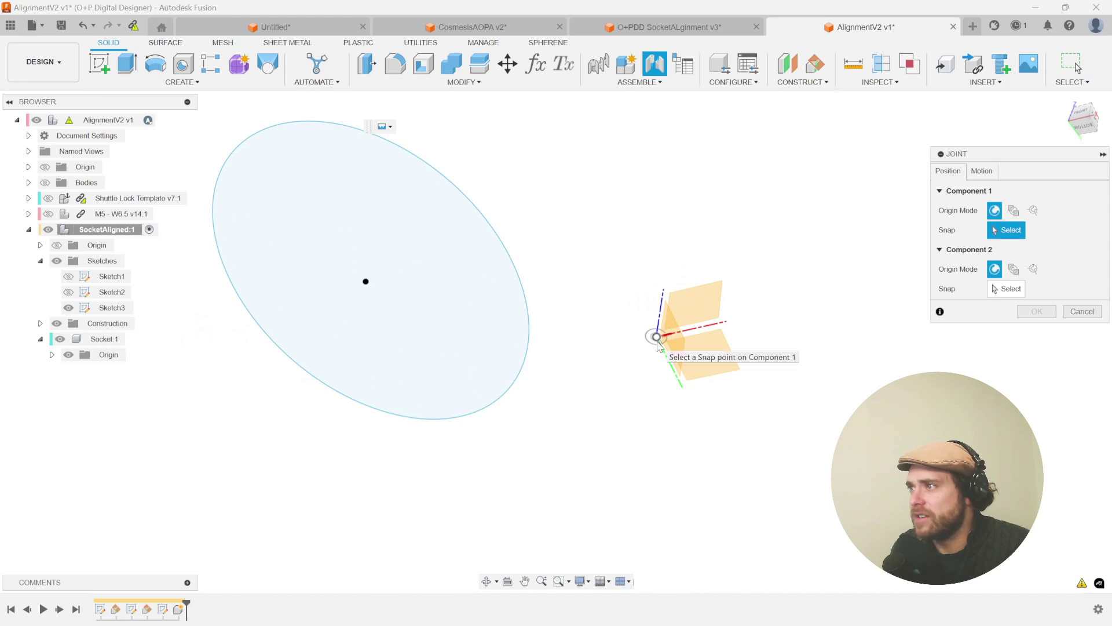
pyautogui.click(657, 337)
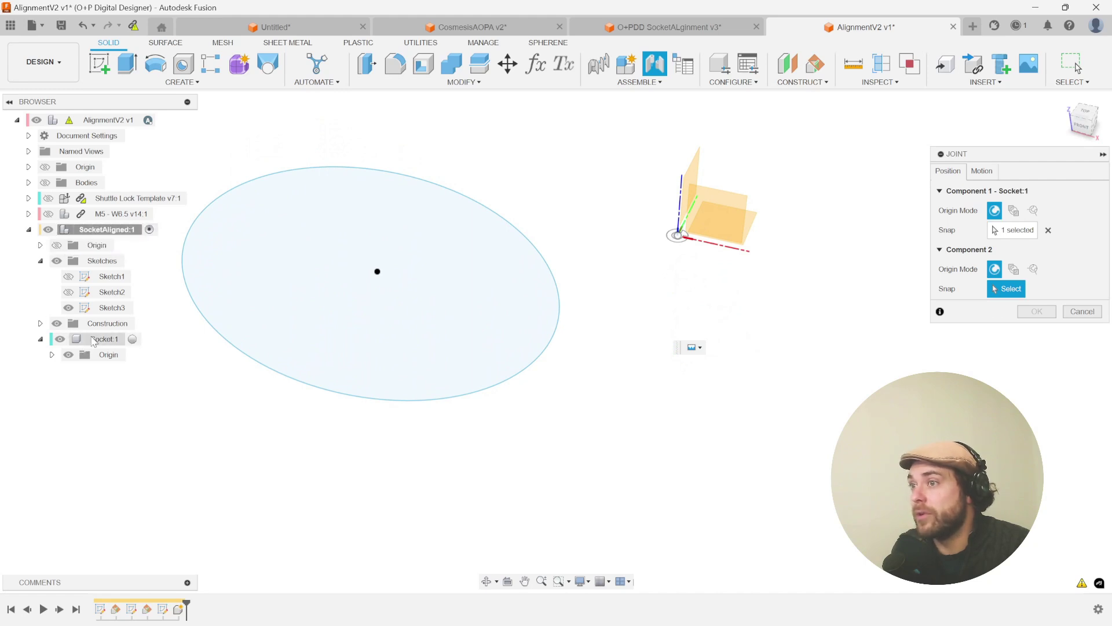
pyautogui.scroll(1, 486, 307)
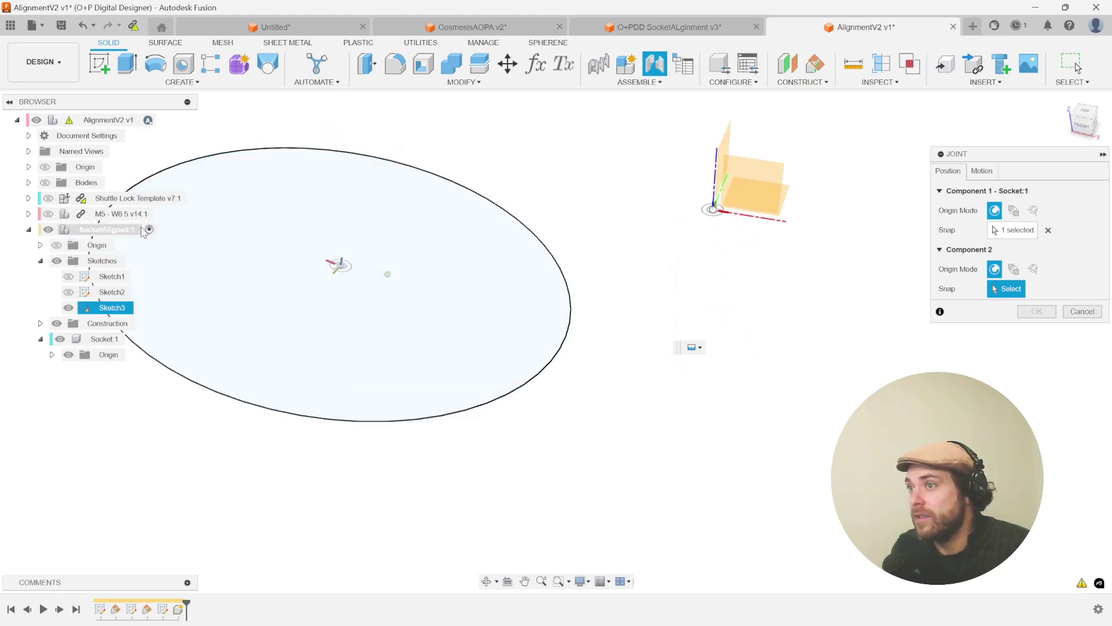
pyautogui.keyDown('shift'); pyautogui.moveTo(708, 210); pyautogui.dragTo(721, 228, button='middle'); pyautogui.keyUp('shift')
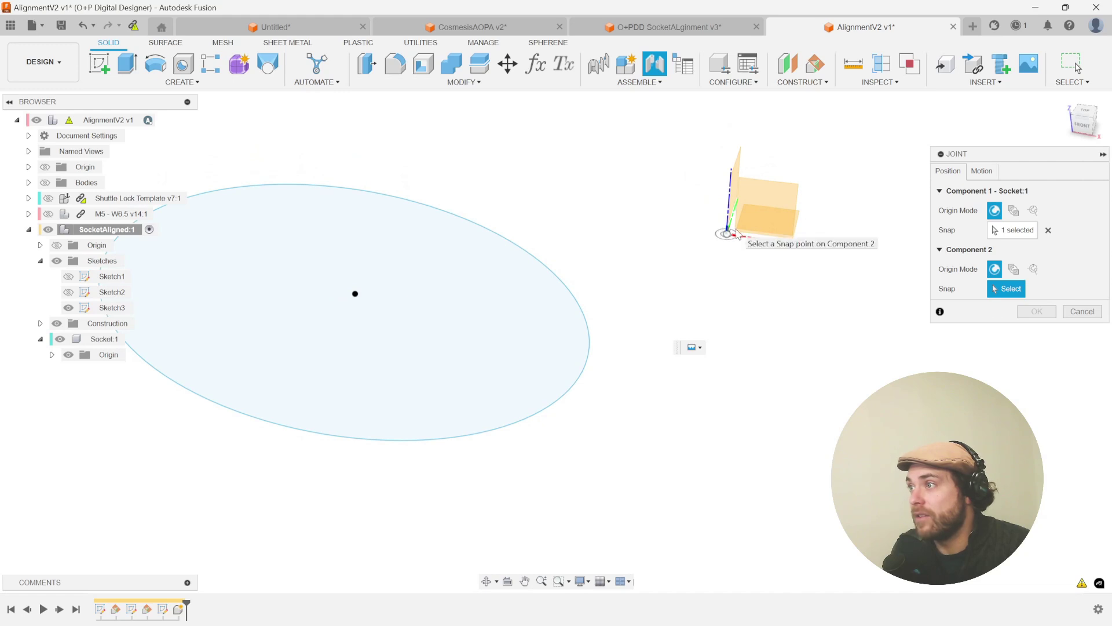
pyautogui.click(367, 301)
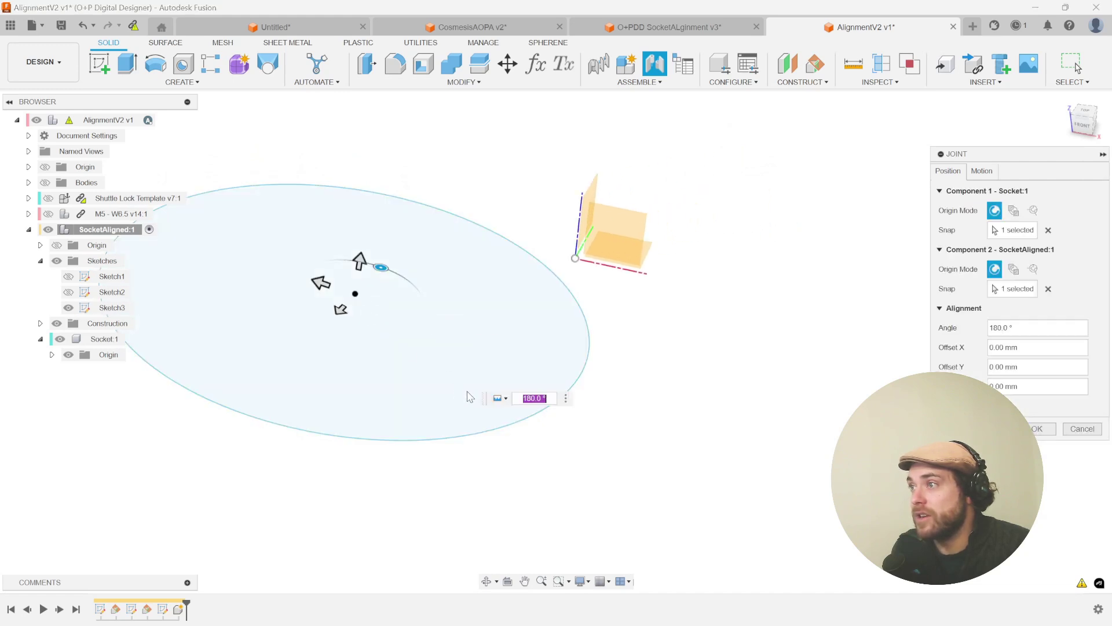
pyautogui.keyDown('shift'); pyautogui.moveTo(508, 381); pyautogui.dragTo(649, 368, button='middle'); pyautogui.keyUp('shift')
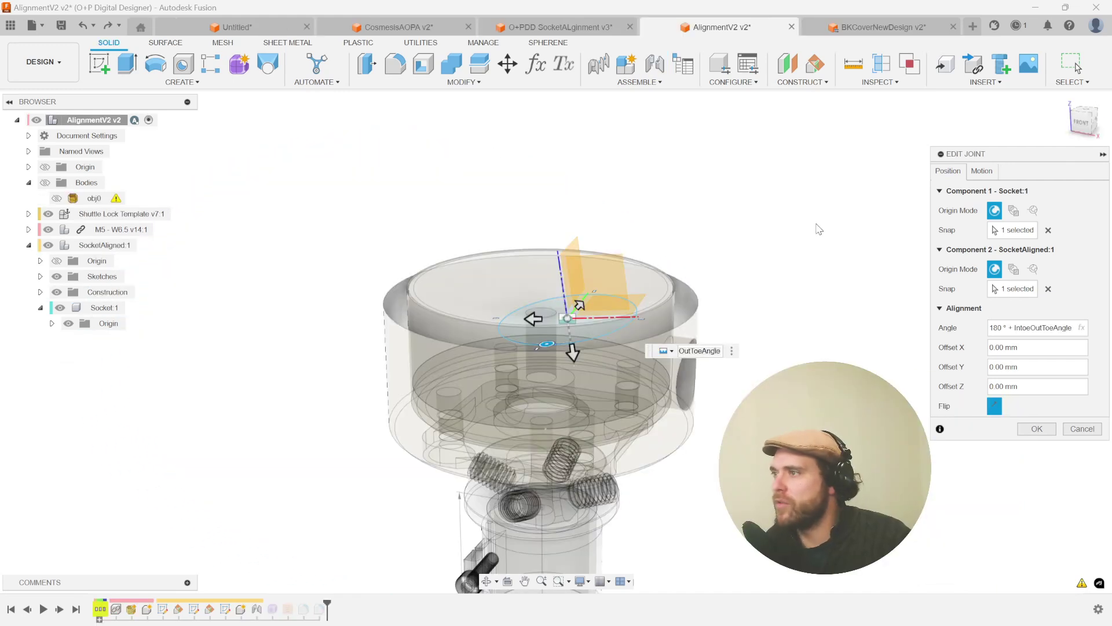
# - Examine how the joint's Angle expression combines 180 ° with the IntoeOutToeAngle parameter
pyautogui.scroll(3, 788, 222)
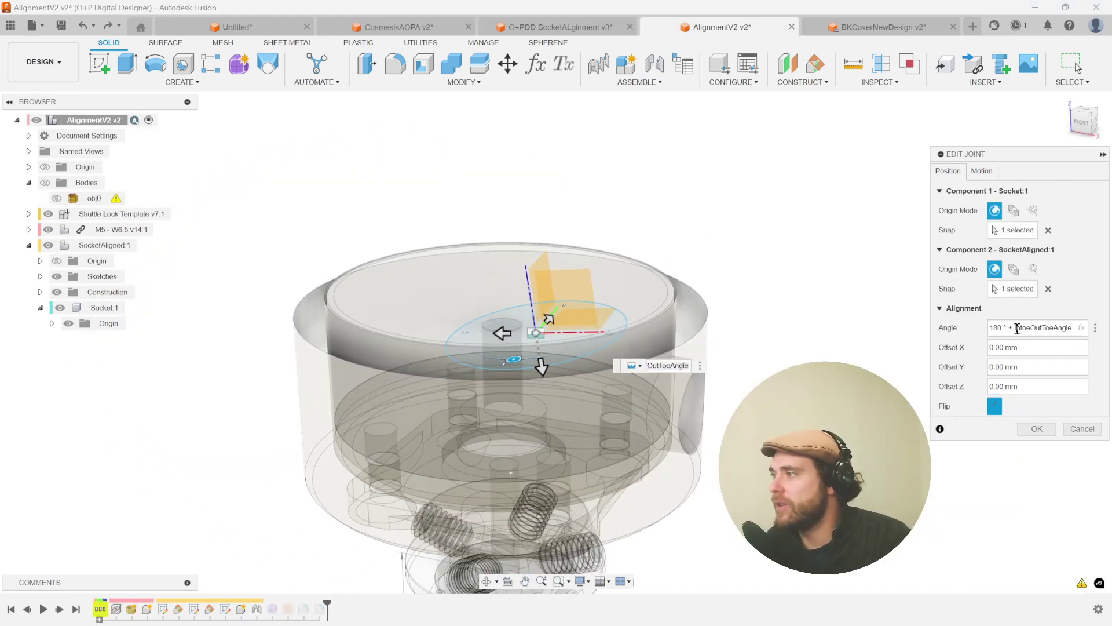
pyautogui.click(1018, 328)
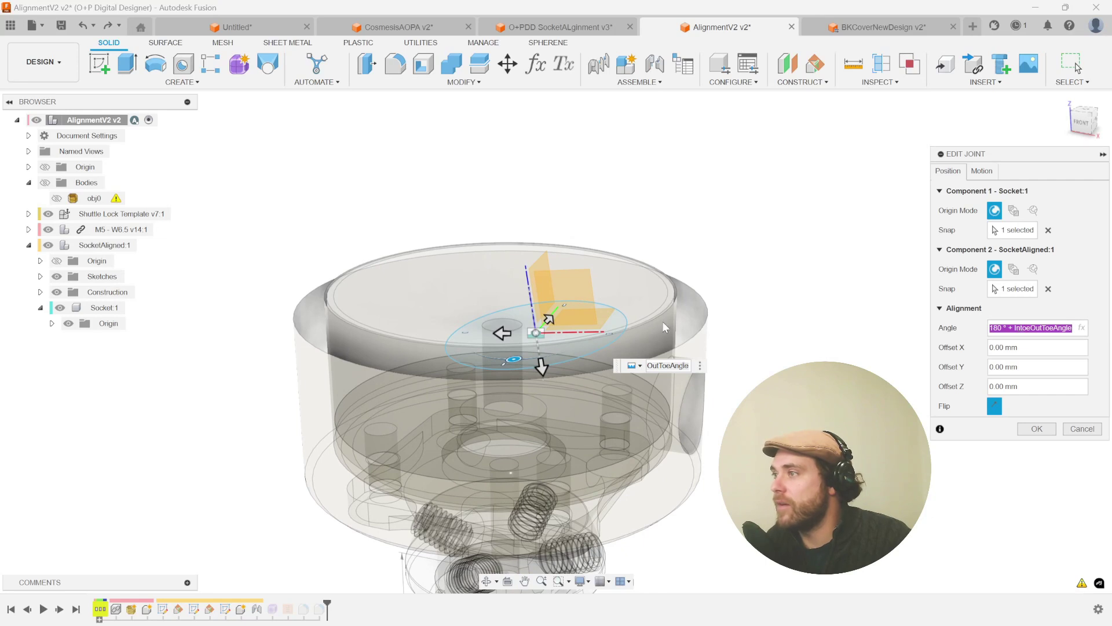
pyautogui.click(1009, 328)
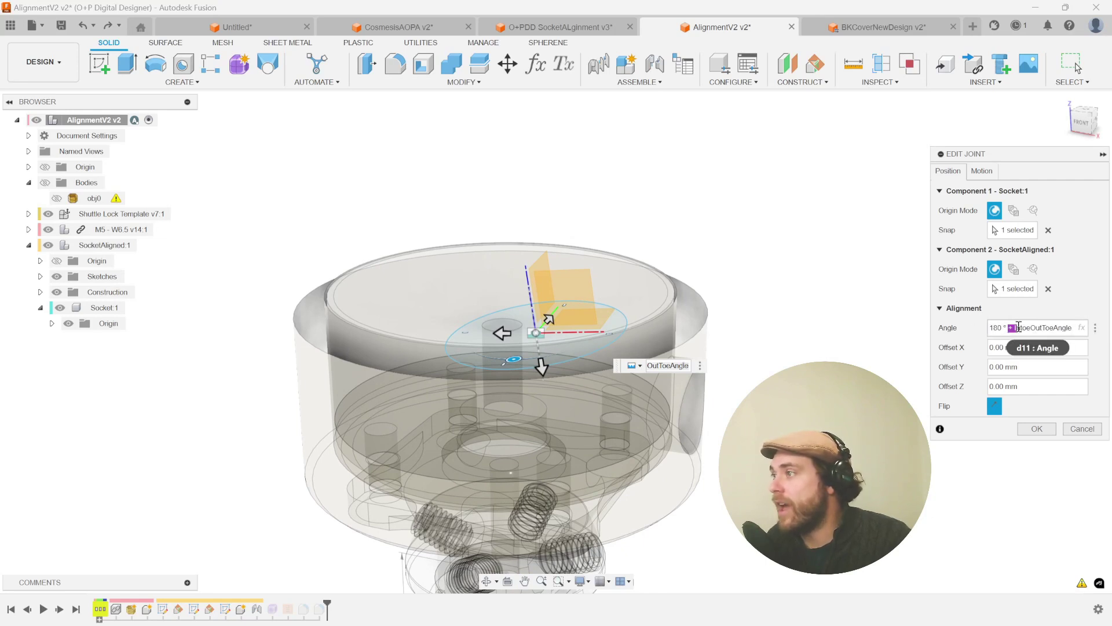
pyautogui.moveTo(1026, 328); pyautogui.dragTo(1096, 334)
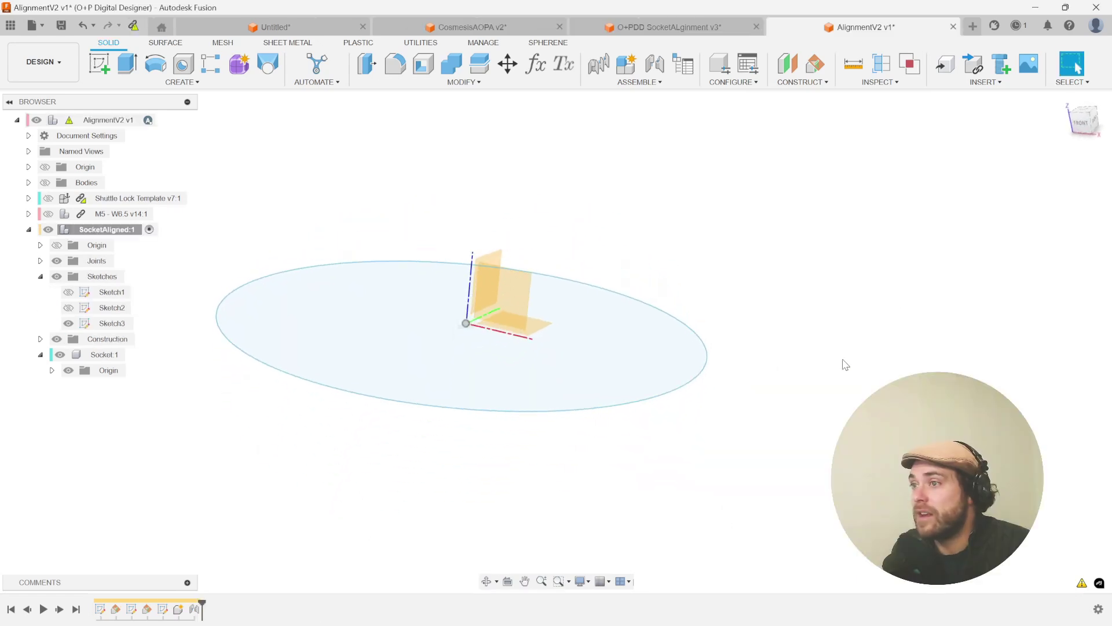
# - Show the M5 - W6.5 and Shuttle Lock Template components around the joined socket origin
pyautogui.click(240, 325)
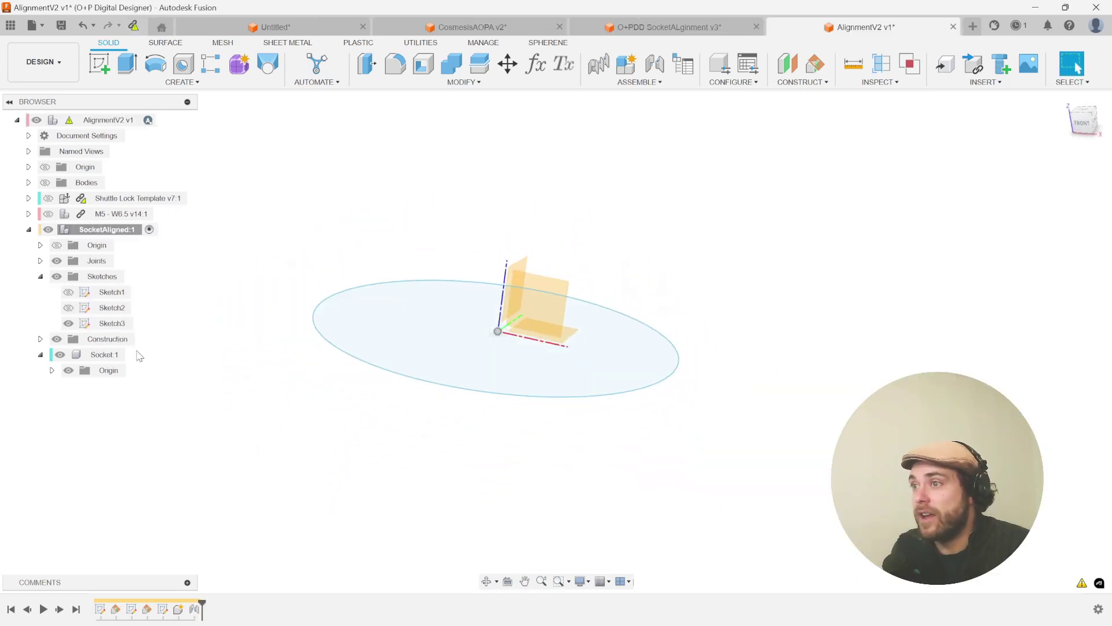
pyautogui.click(101, 358)
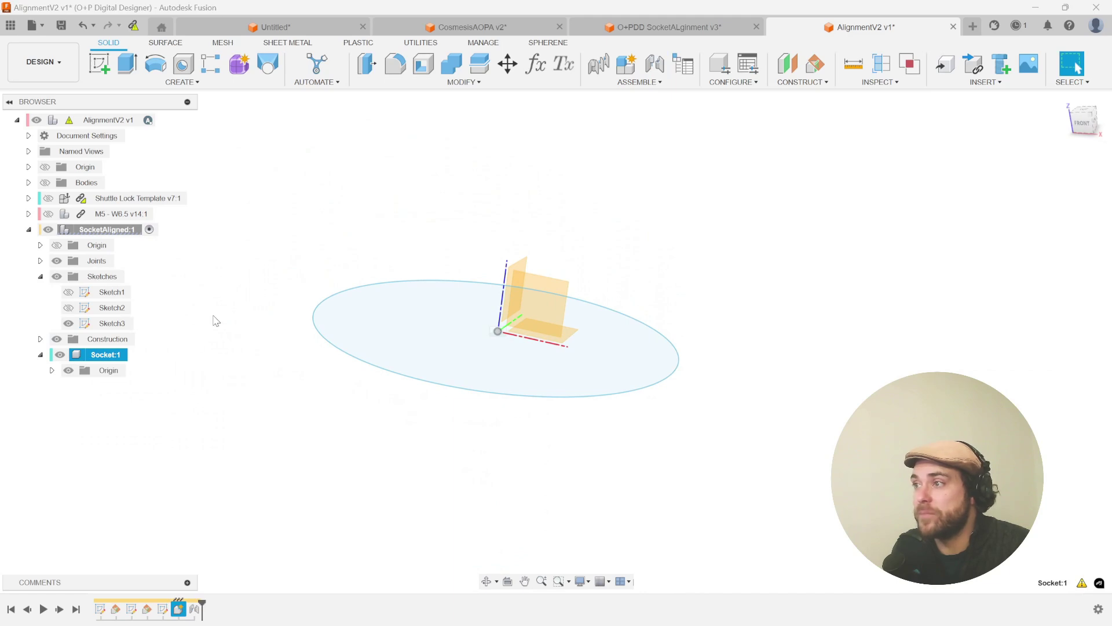
pyautogui.click(48, 213)
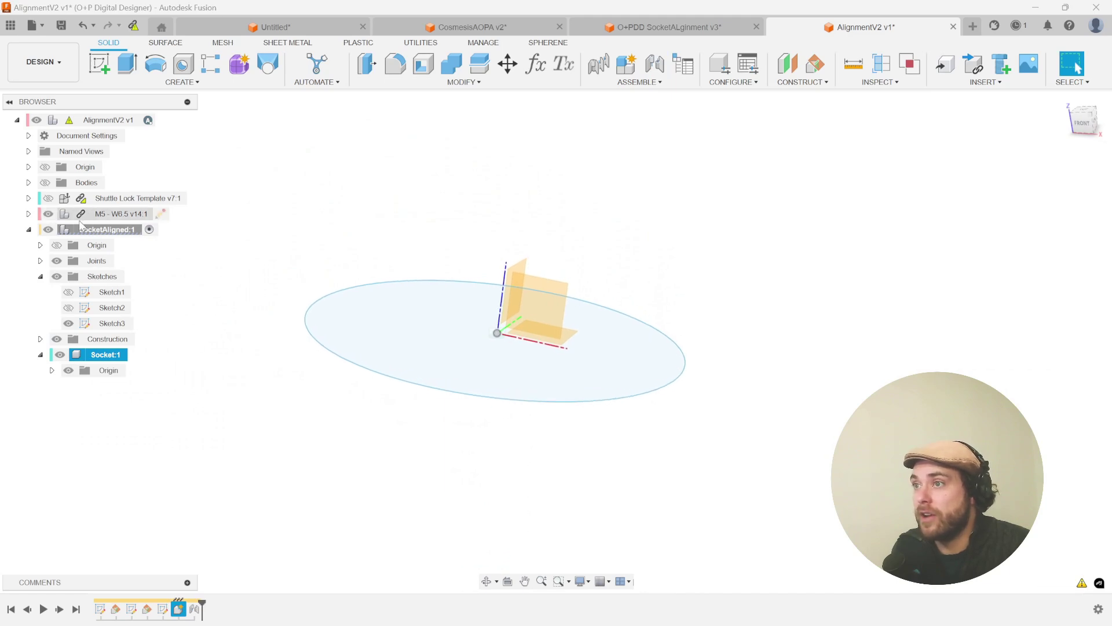
pyautogui.click(48, 198)
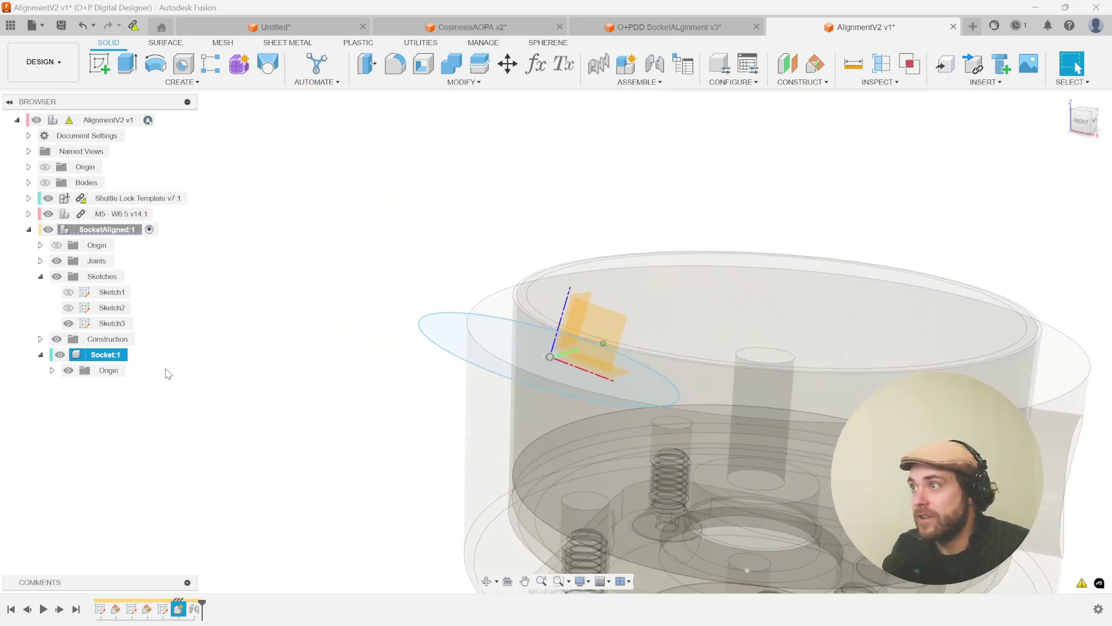
pyautogui.scroll(-2, 318, 149)
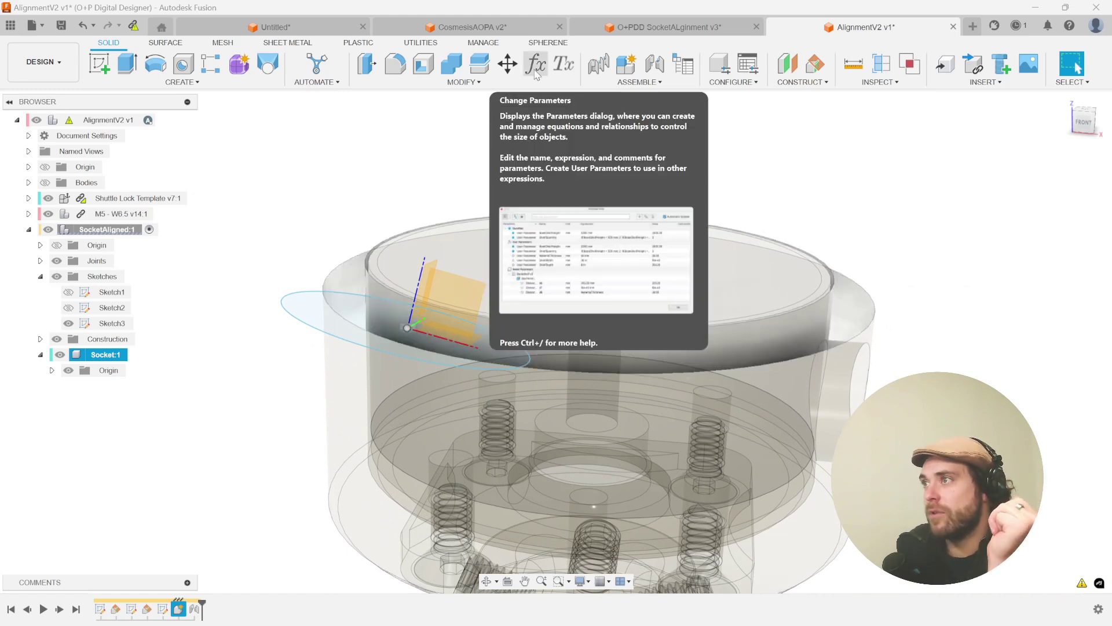
# - Set the CoronalOffset and SaggitalOffset user parameters to 0 mm
pyautogui.click(536, 65)
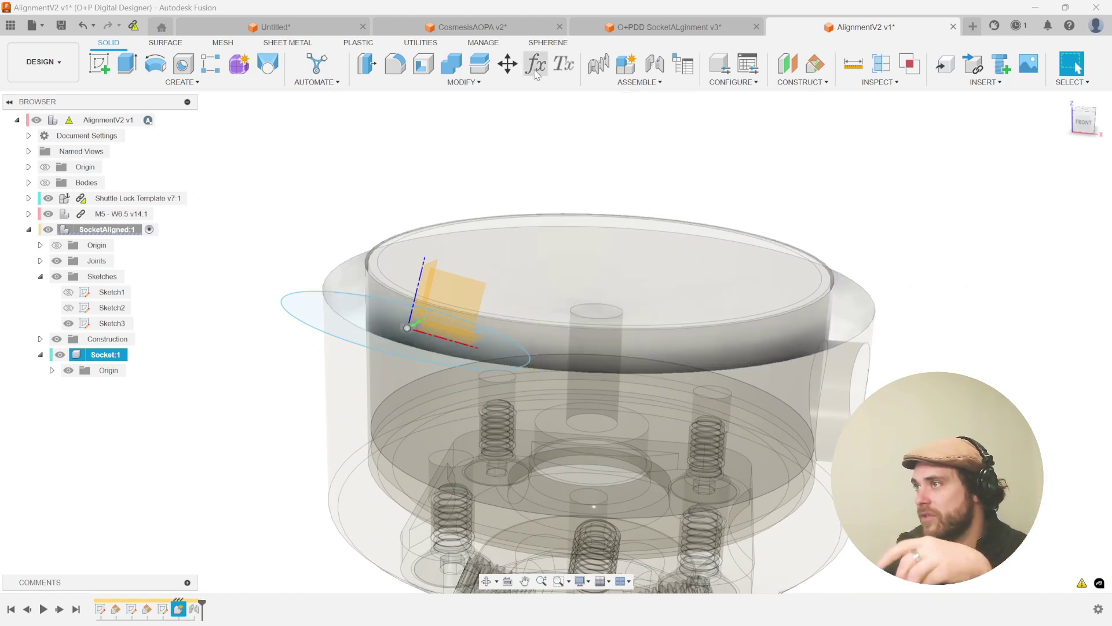
pyautogui.moveTo(448, 185); pyautogui.dragTo(333, 166, button='middle')
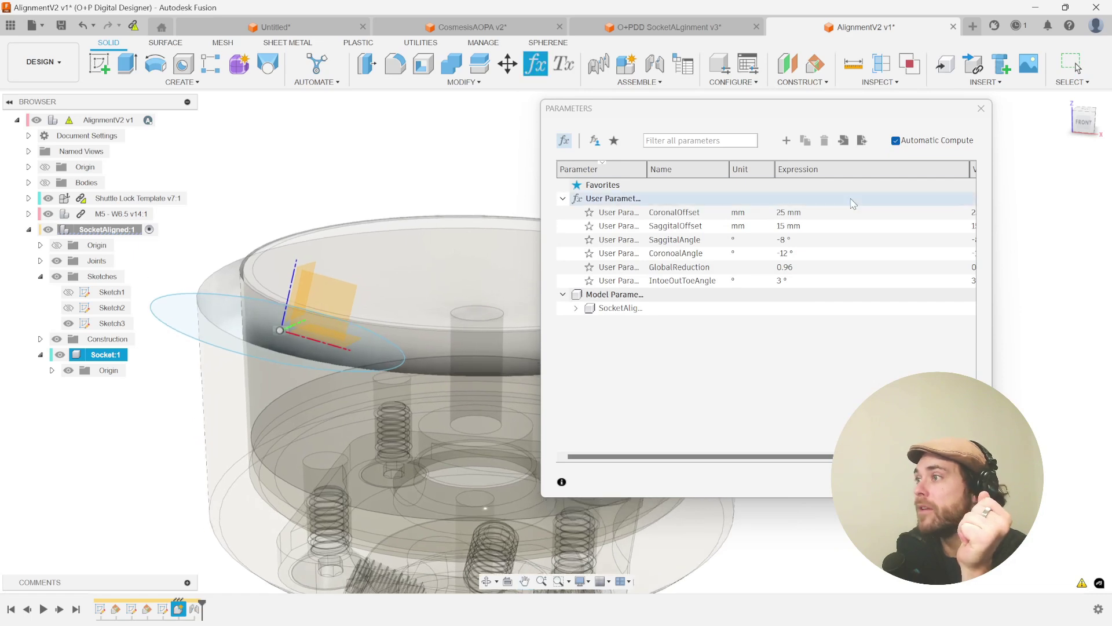
pyautogui.doubleClick(842, 209)
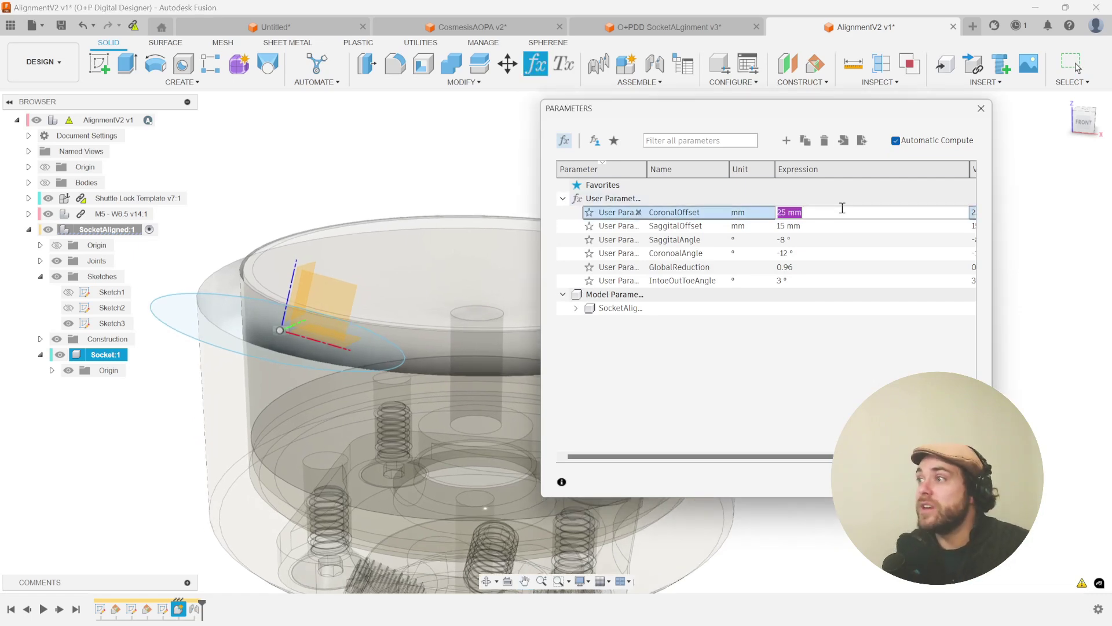
pyautogui.write('0')
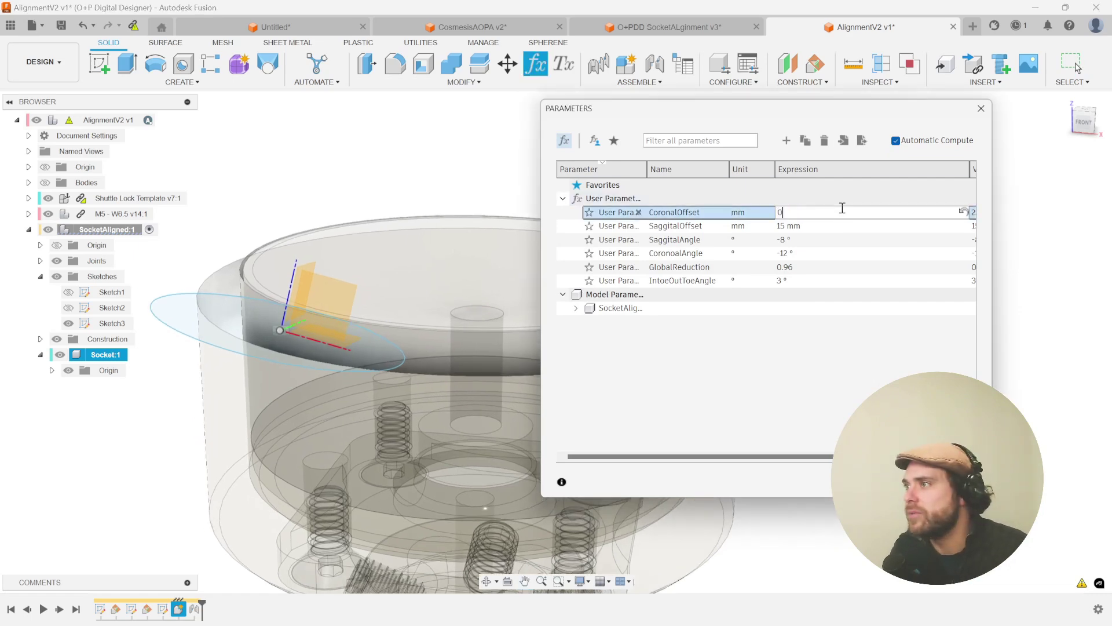
pyautogui.press('Tab')
pyautogui.write('0')
pyautogui.press('Tab')
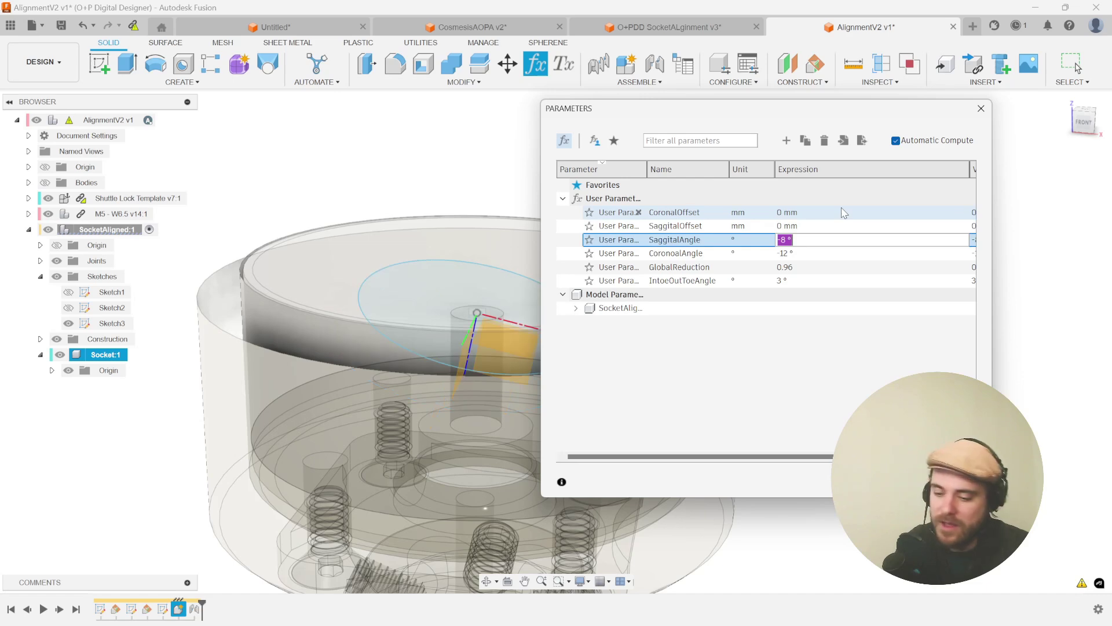
# - Set the SaggitalAngle and CoronoalAngle user parameters to 0.001 ° and close the parameter list
pyautogui.write('0.001')
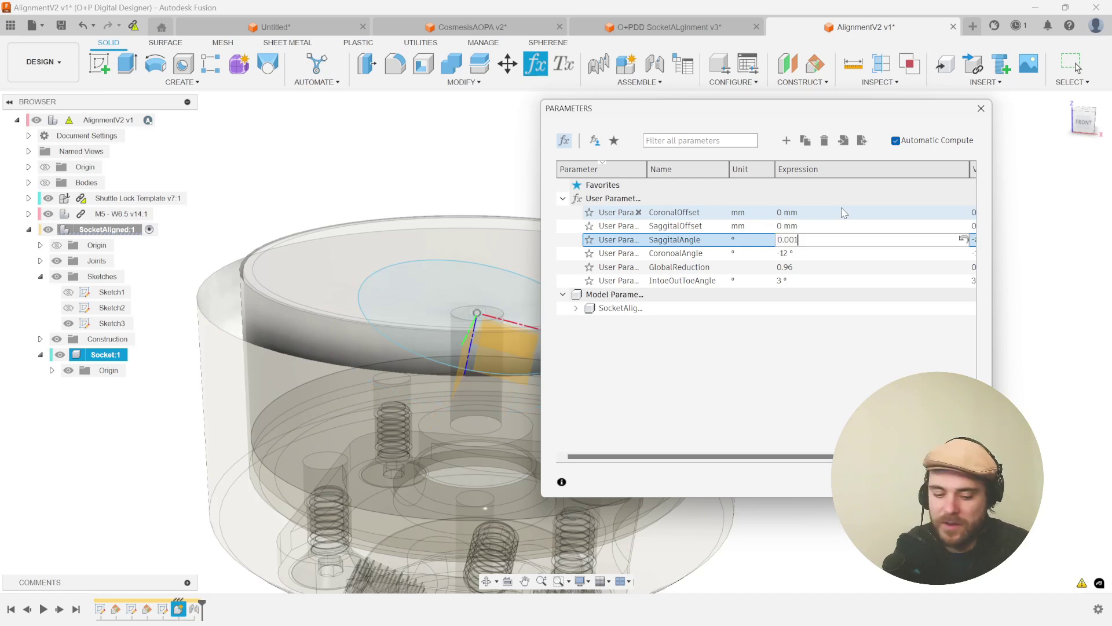
pyautogui.hotkey('ctrl', 'a')
pyautogui.hotkey('ctrl', 'c')
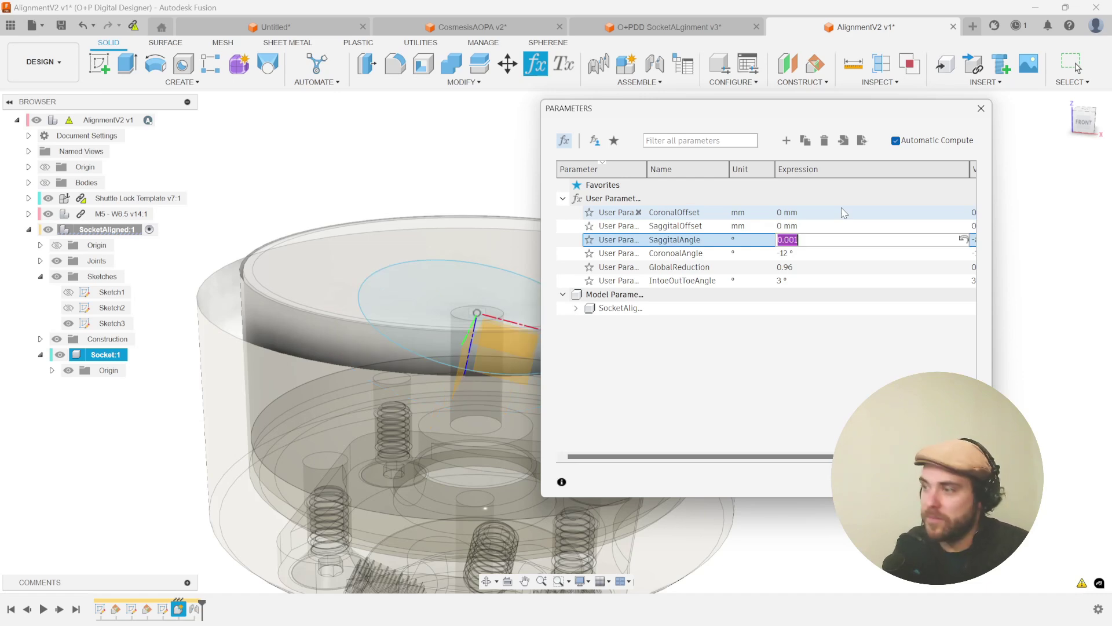
pyautogui.press('Tab')
pyautogui.hotkey('ctrl', 'v')
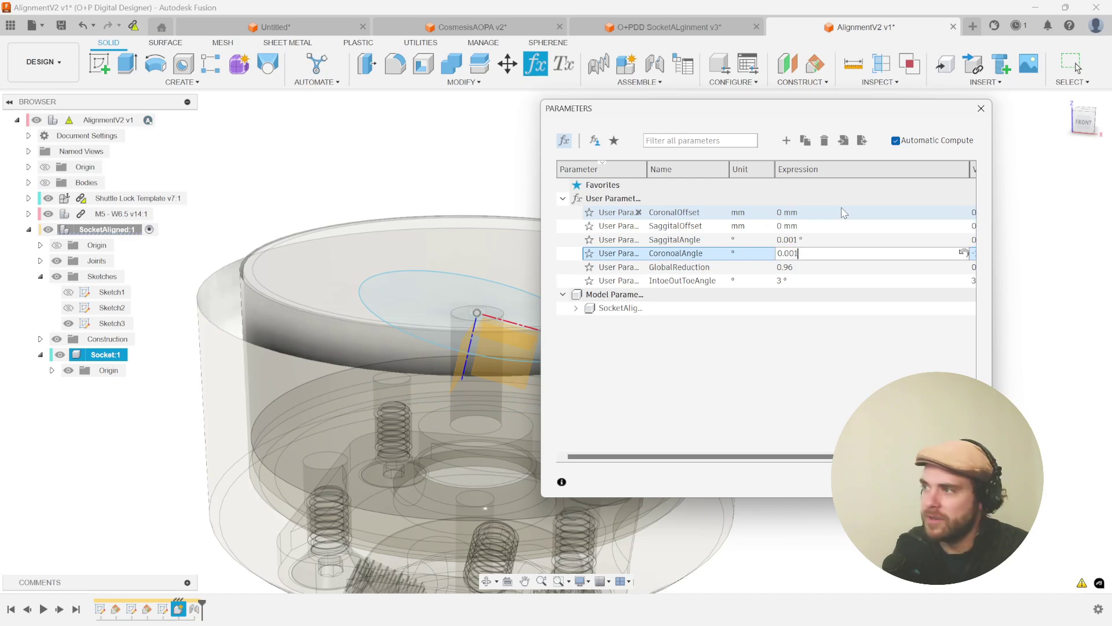
pyautogui.press('Tab')
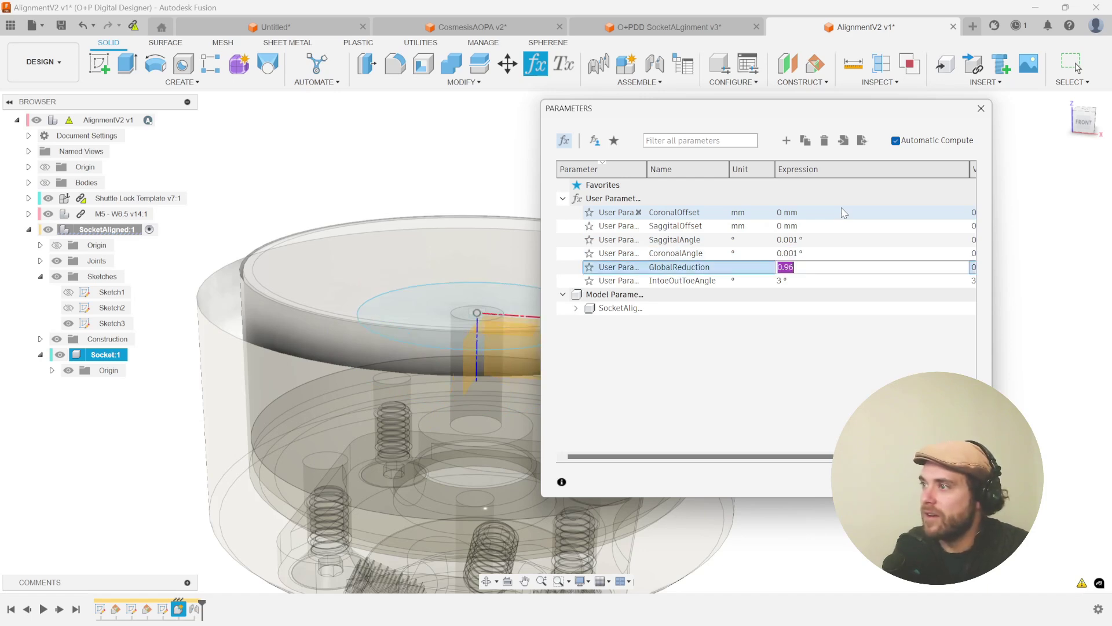
pyautogui.press('Tab')
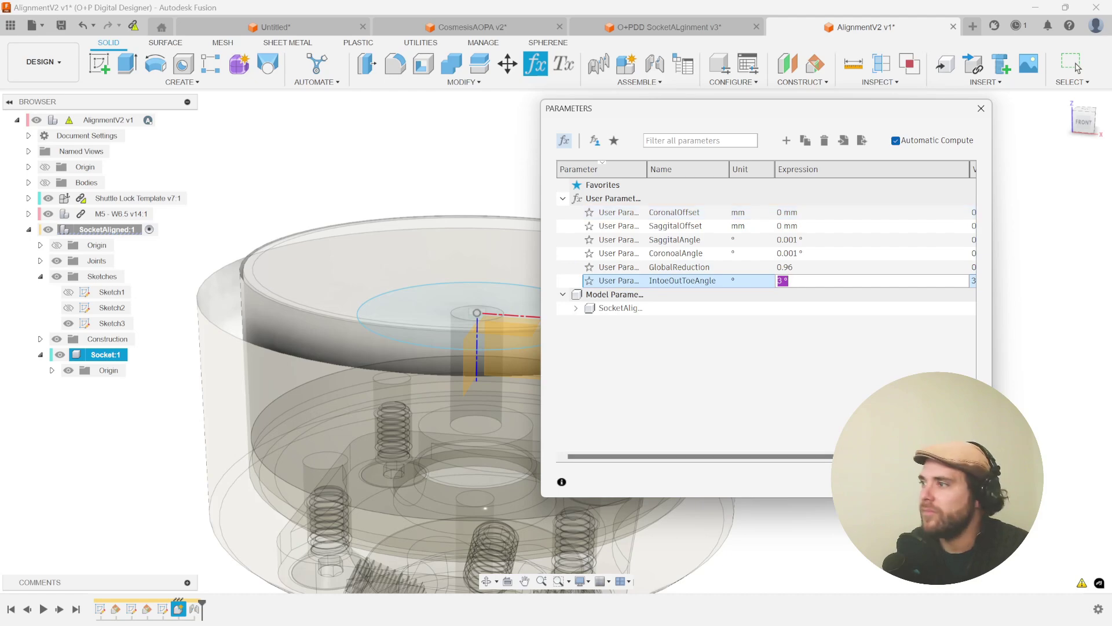
pyautogui.click(948, 481)
pyautogui.keyDown('shift'); pyautogui.moveTo(924, 303); pyautogui.dragTo(356, 221, button='middle'); pyautogui.keyUp('shift')
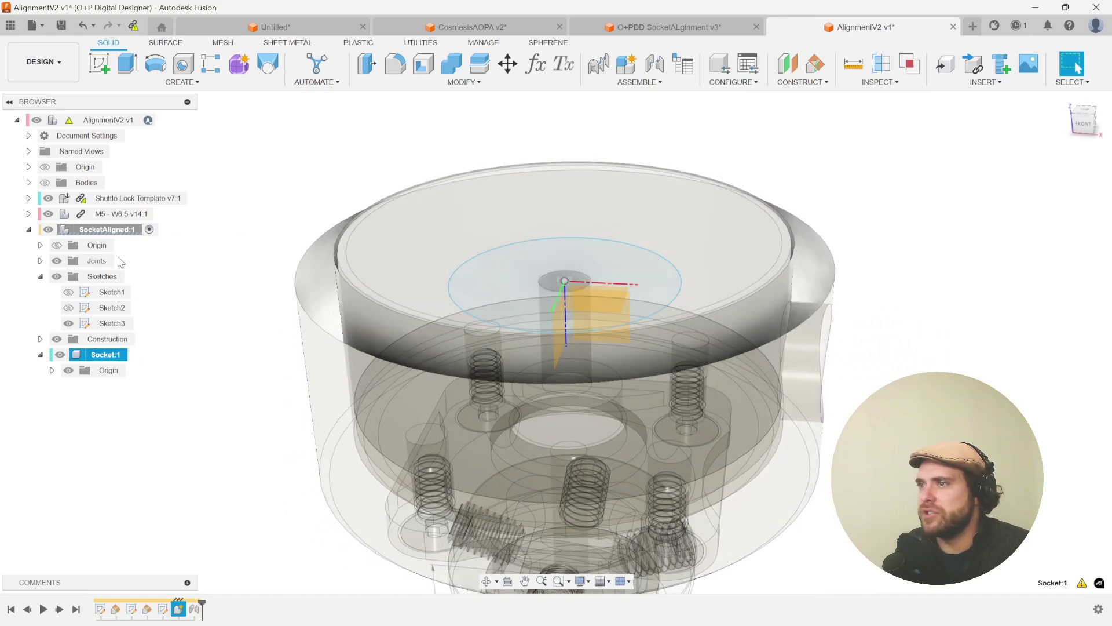
# - Open the joint between the Socket origin and the aligned circle's centre for editing
pyautogui.doubleClick(194, 609)
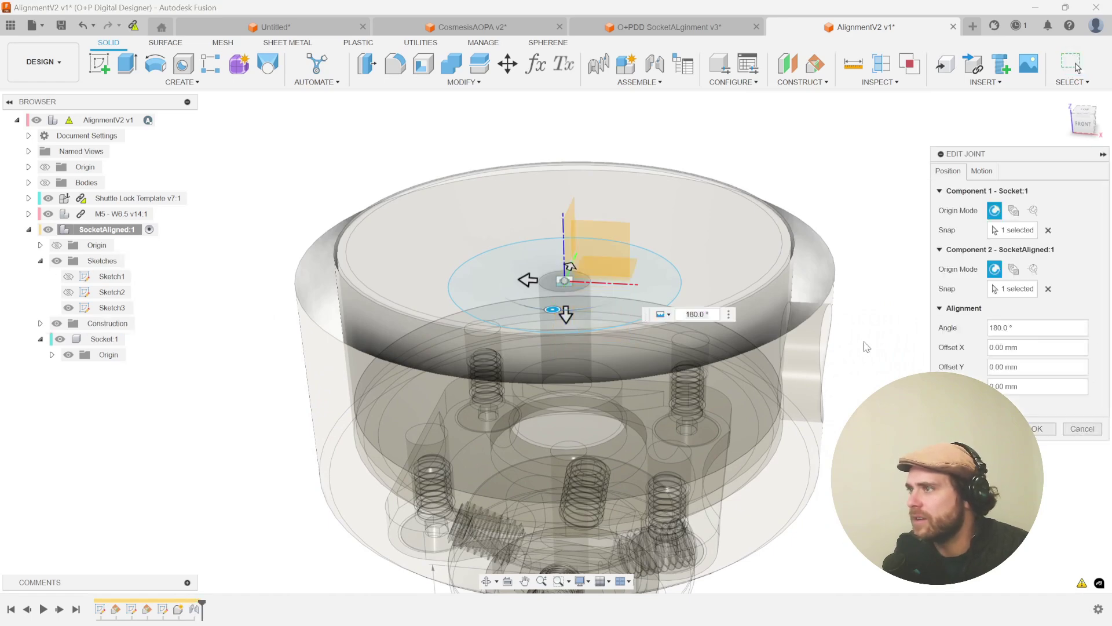
pyautogui.keyDown('shift'); pyautogui.moveTo(825, 391); pyautogui.dragTo(1065, 402, button='middle'); pyautogui.keyUp('shift')
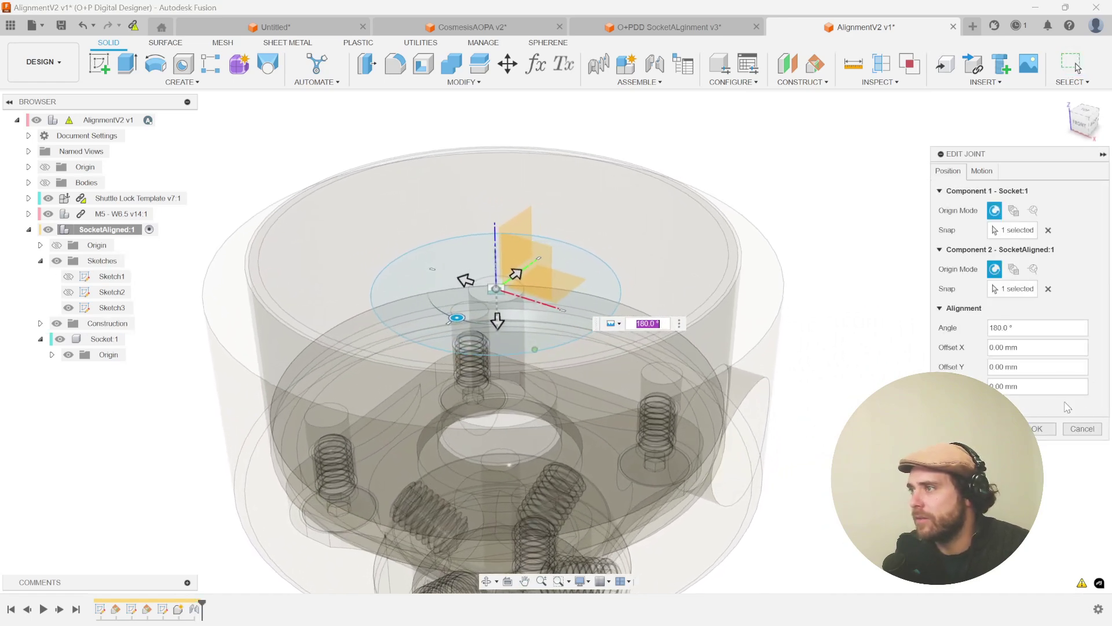